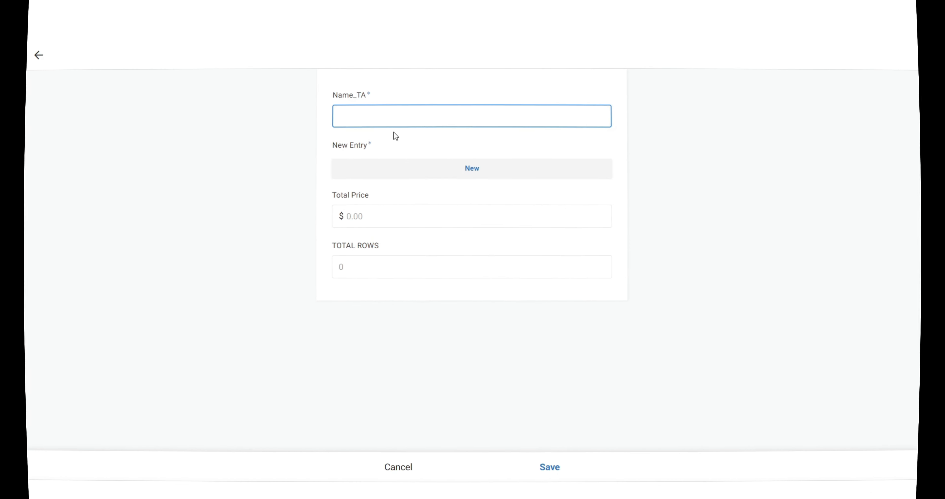
Fill in the person's name in Name_TA and add an entry named Tables with a price of 234.
{"action": "type", "text": "Rian"}
{"action": "left_click", "coordinate": [428, 163]}
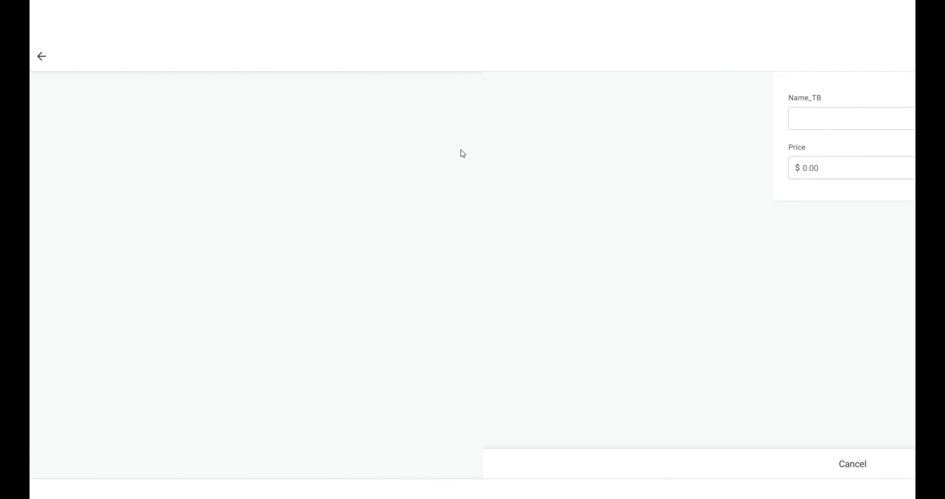
{"action": "type", "text": "Tables"}
{"action": "left_click", "coordinate": [460, 166]}
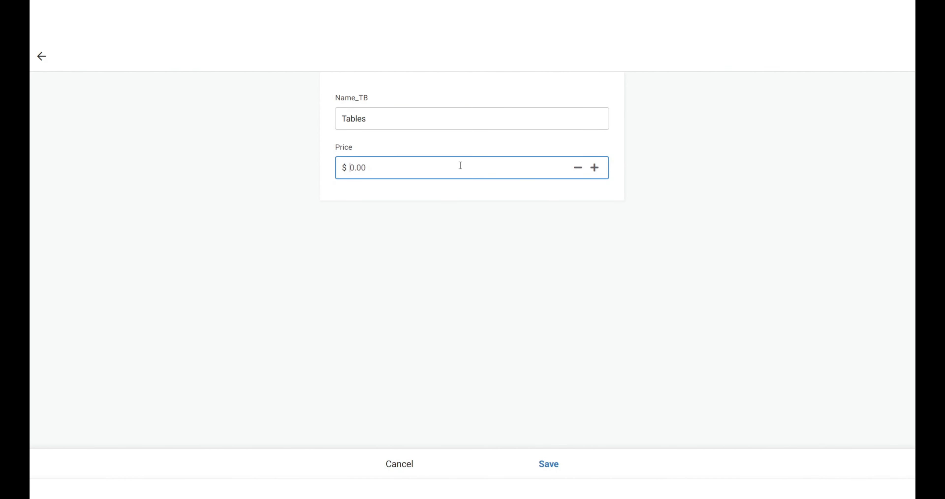
{"action": "type", "text": "234"}
{"action": "key", "text": "Return"}
{"action": "left_click", "coordinate": [378, 260]}
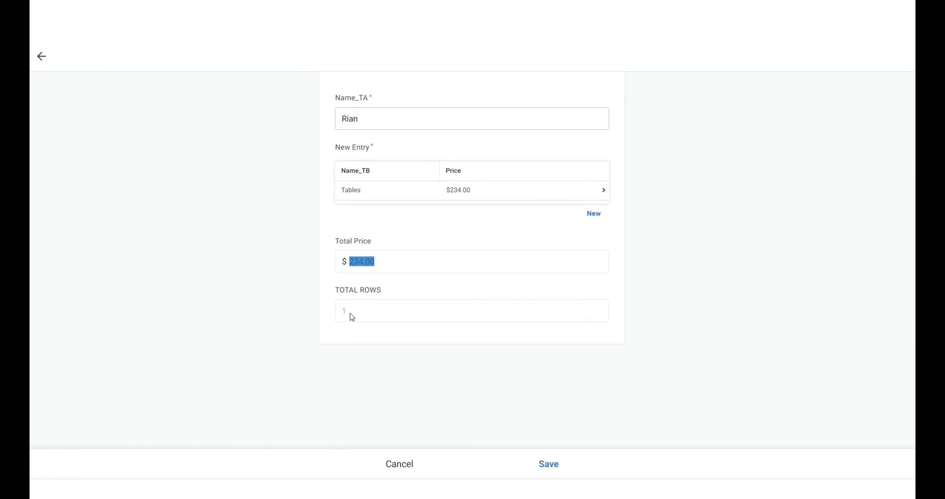
{"action": "left_click", "coordinate": [350, 311]}
Add another entry named Pencils with a price of 12.
{"action": "left_click", "coordinate": [593, 213]}
{"action": "type", "text": "Pencils"}
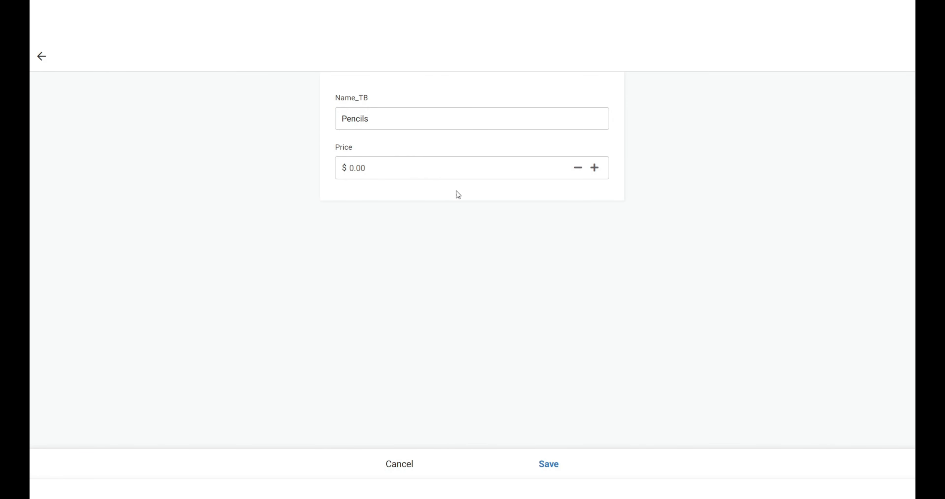
{"action": "left_click", "coordinate": [435, 168]}
{"action": "type", "text": "12"}
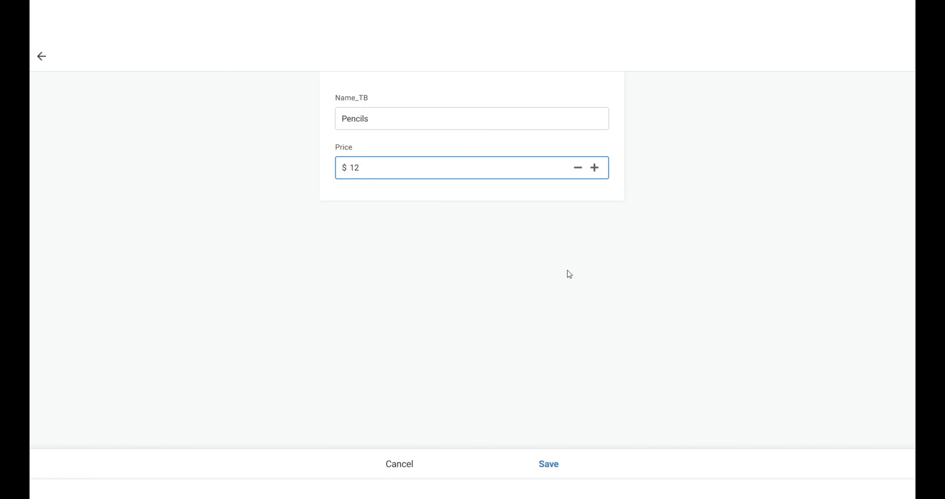
{"action": "key", "text": "Return"}
Add a third entry named Books with a price of 12.
{"action": "left_click", "coordinate": [594, 232]}
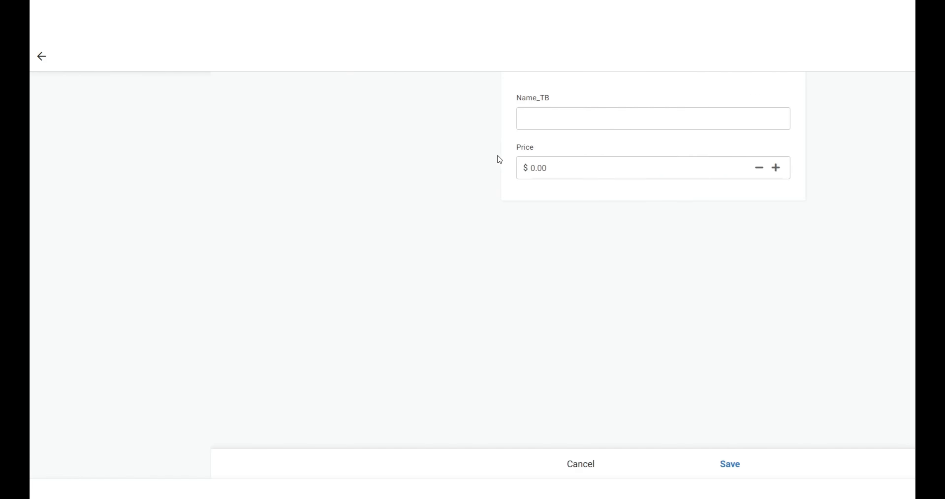
{"action": "type", "text": "Books"}
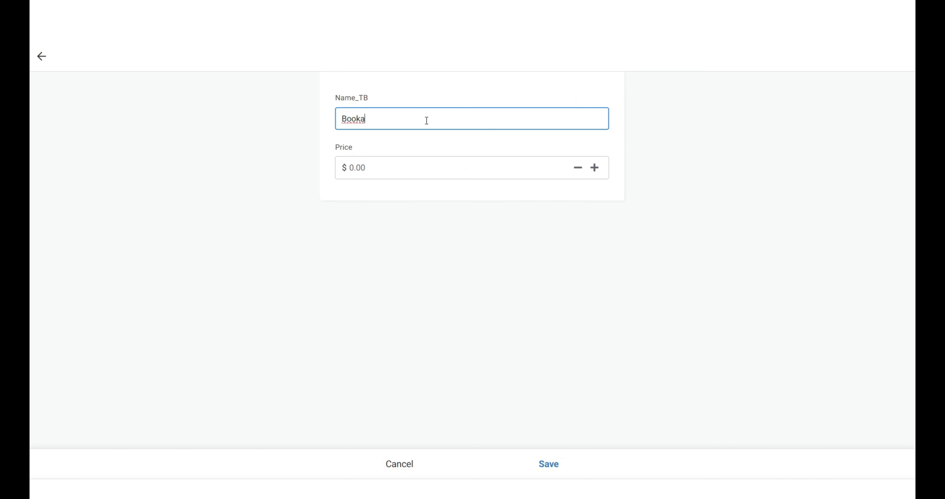
{"action": "type", "text": "12"}
{"action": "left_click", "coordinate": [406, 194]}
{"action": "left_click", "coordinate": [408, 125]}
{"action": "key", "text": "BackSpace"}
{"action": "key", "text": "BackSpace"}
{"action": "key", "text": "Tab"}
{"action": "type", "text": "12"}
{"action": "key", "text": "Return"}
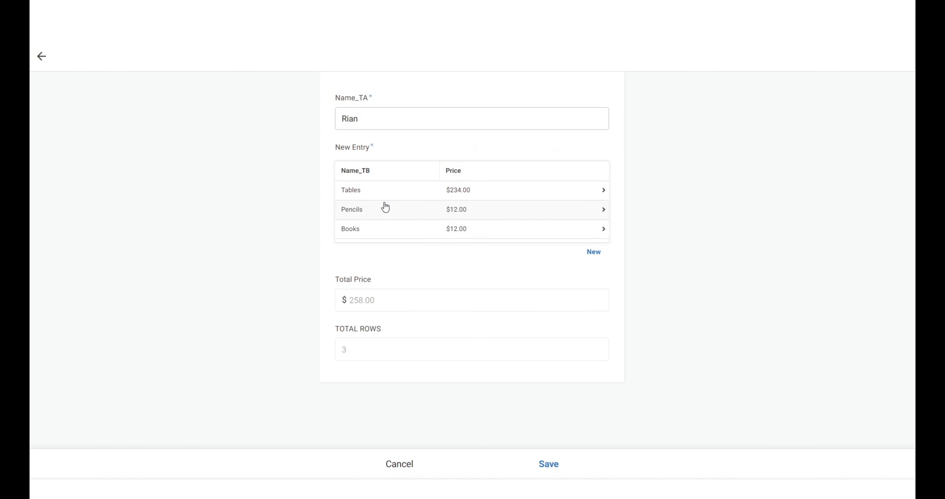
Add a fourth entry named Pens with a price of 23.
{"action": "left_click", "coordinate": [592, 252]}
{"action": "left_click", "coordinate": [437, 119]}
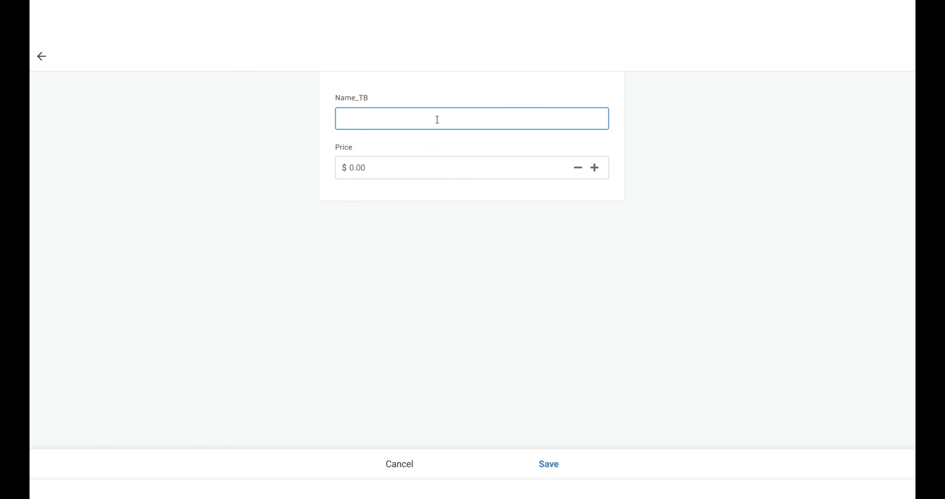
{"action": "type", "text": "Pens"}
{"action": "left_click", "coordinate": [403, 161]}
{"action": "type", "text": "23"}
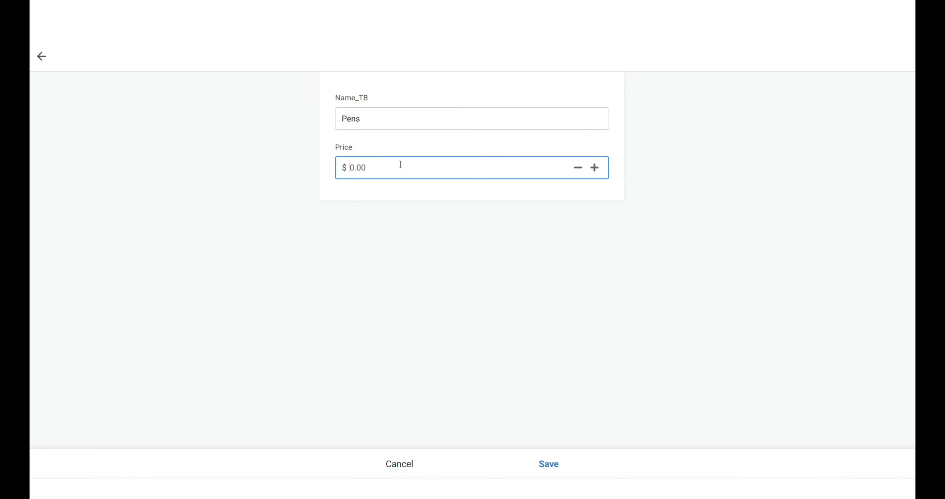
{"action": "key", "text": "Return"}
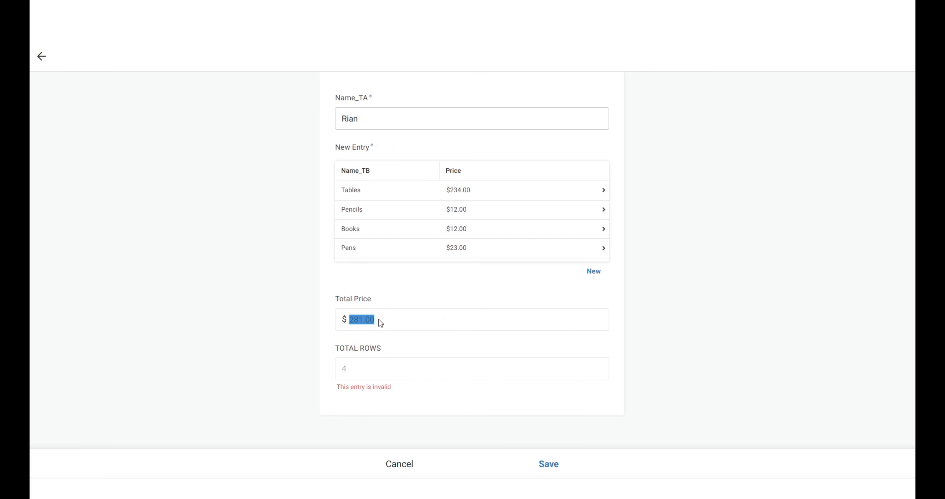
Check the Total Price and TOTAL ROWS fields and try to save the form.
{"action": "left_click_drag", "start_coordinate": [350, 368], "coordinate": [332, 376]}
{"action": "left_click", "coordinate": [473, 317]}
{"action": "left_click", "coordinate": [551, 466]}
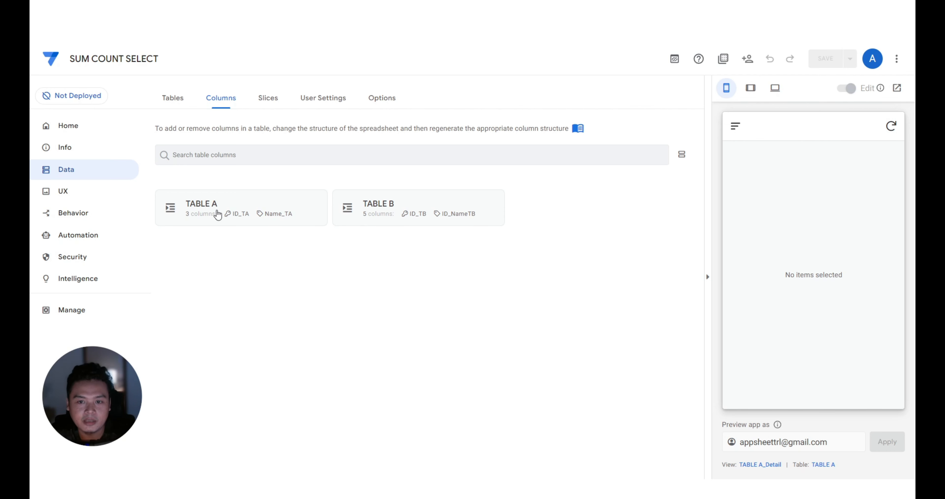
Switch to the SUM COUNT SELECT spreadsheet in Google Sheets and examine the column headers of TABLE A and TABLE B.
{"action": "left_click", "coordinate": [145, 9]}
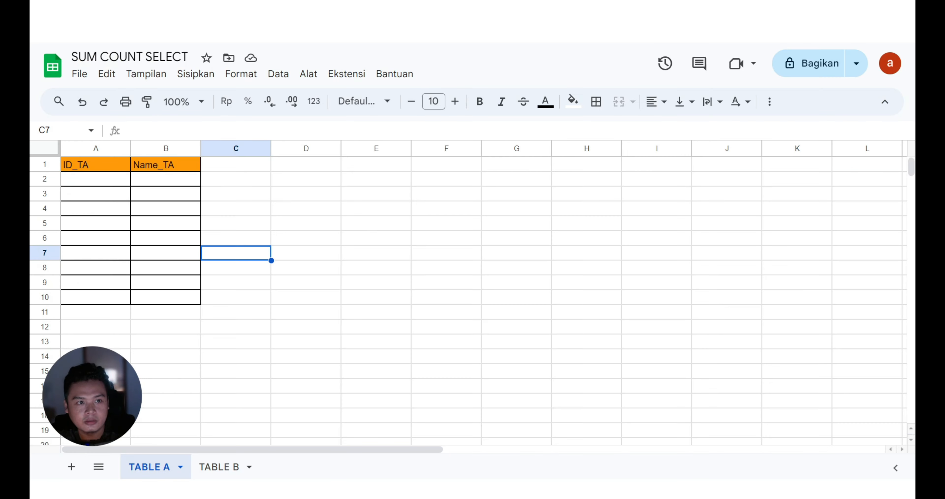
{"action": "left_click", "coordinate": [202, 471]}
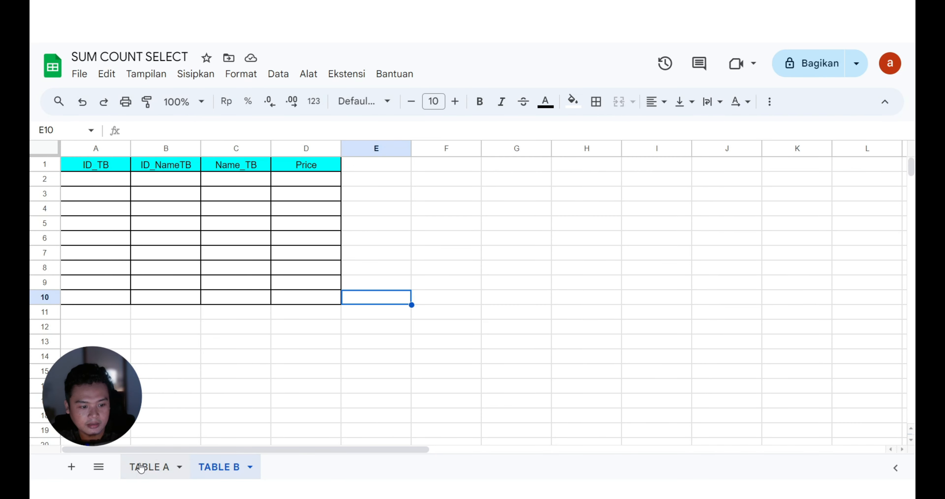
{"action": "left_click", "coordinate": [141, 466]}
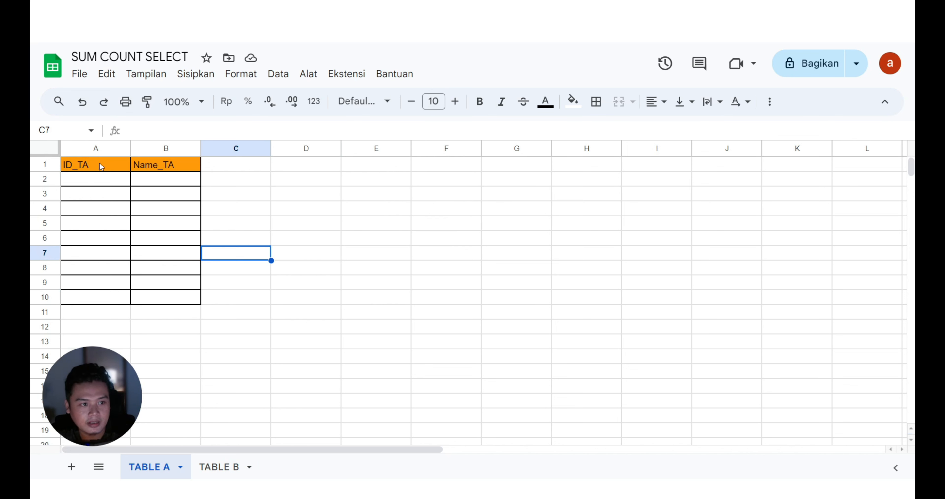
{"action": "left_click", "coordinate": [93, 166]}
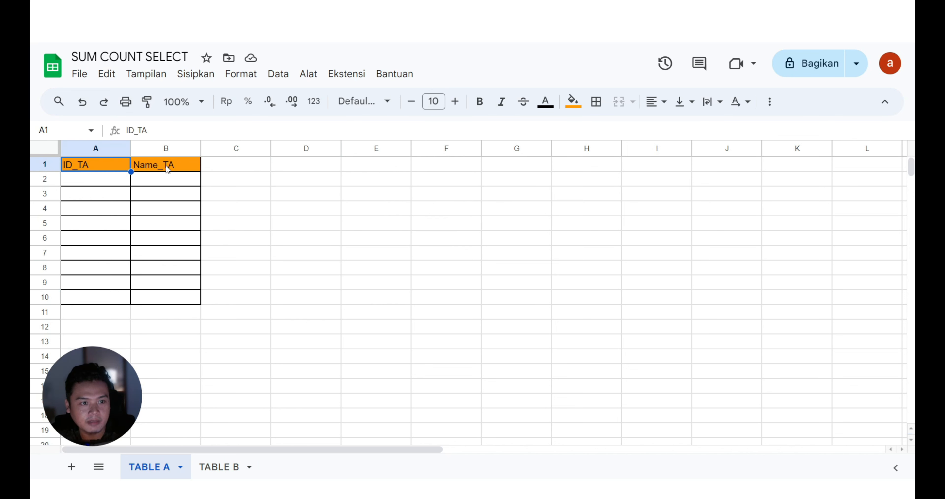
{"action": "left_click", "coordinate": [205, 463]}
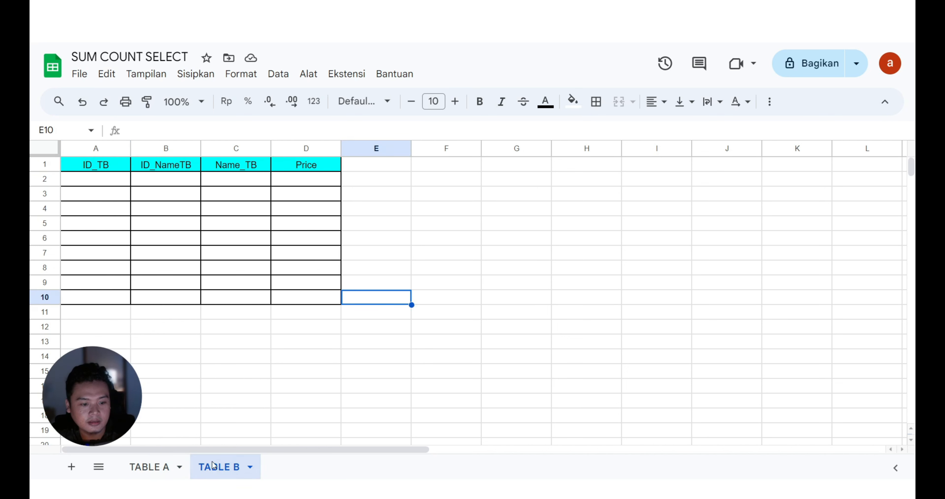
{"action": "left_click", "coordinate": [113, 166]}
{"action": "left_click", "coordinate": [162, 165]}
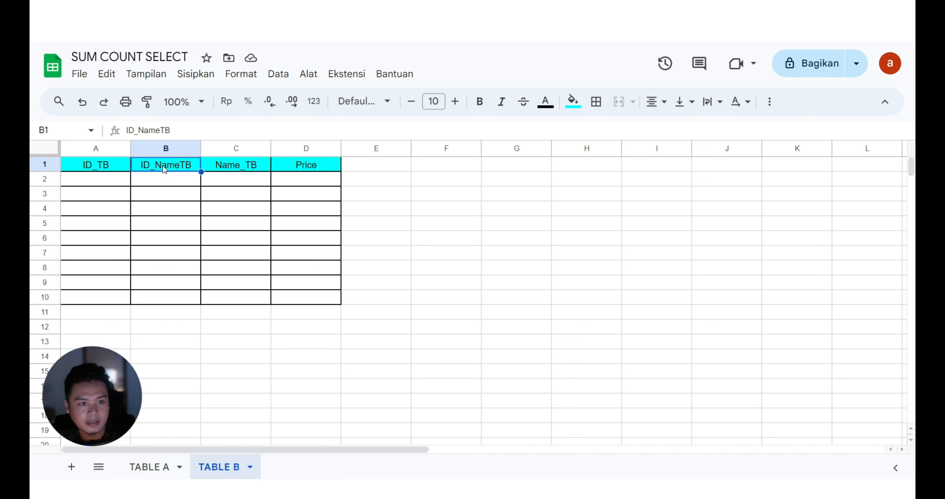
{"action": "left_click", "coordinate": [178, 195]}
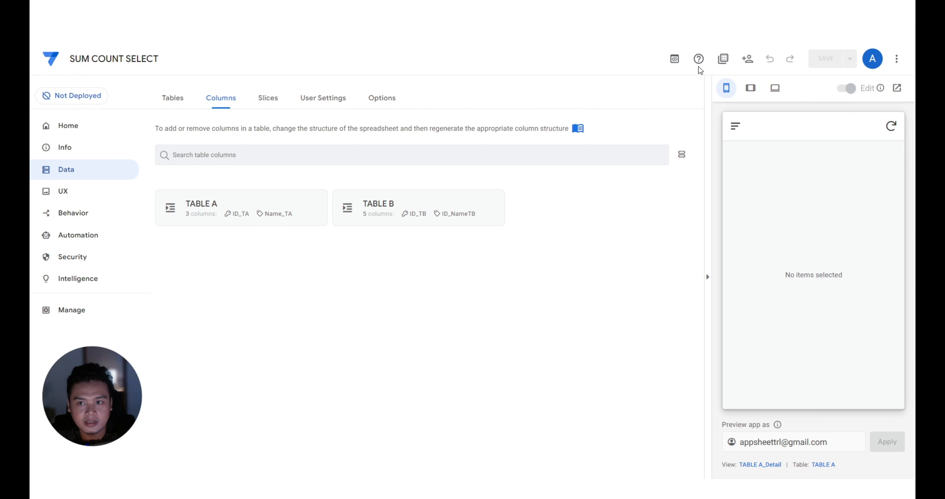
Switch to the improved AppSheet editor and back to the legacy editor, leaving TABLE A collapsed.
{"action": "left_click", "coordinate": [675, 59]}
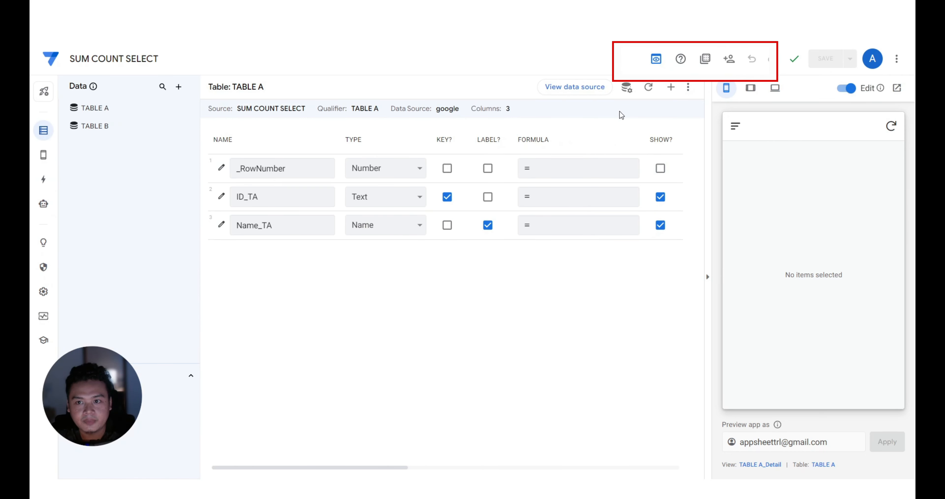
{"action": "left_click", "coordinate": [655, 59]}
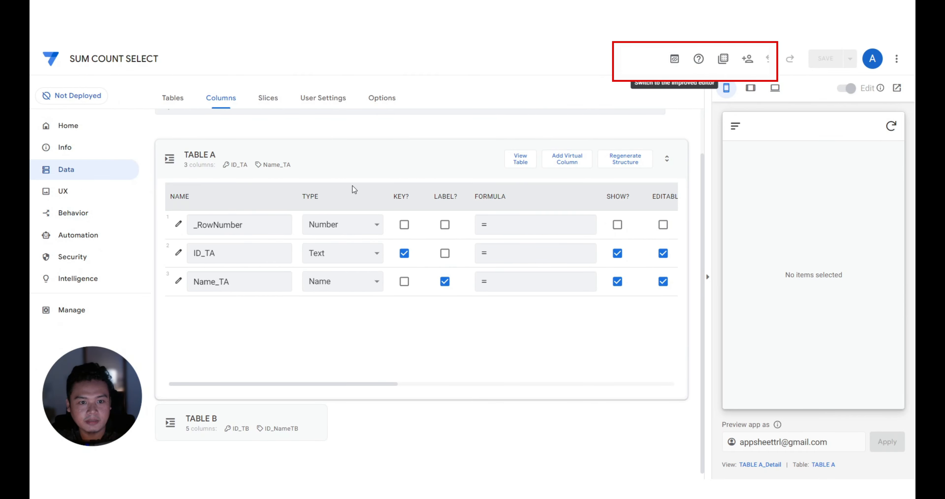
{"action": "scroll", "coordinate": [327, 231], "scroll_direction": "up", "scroll_amount": 2}
{"action": "left_click", "coordinate": [338, 219]}
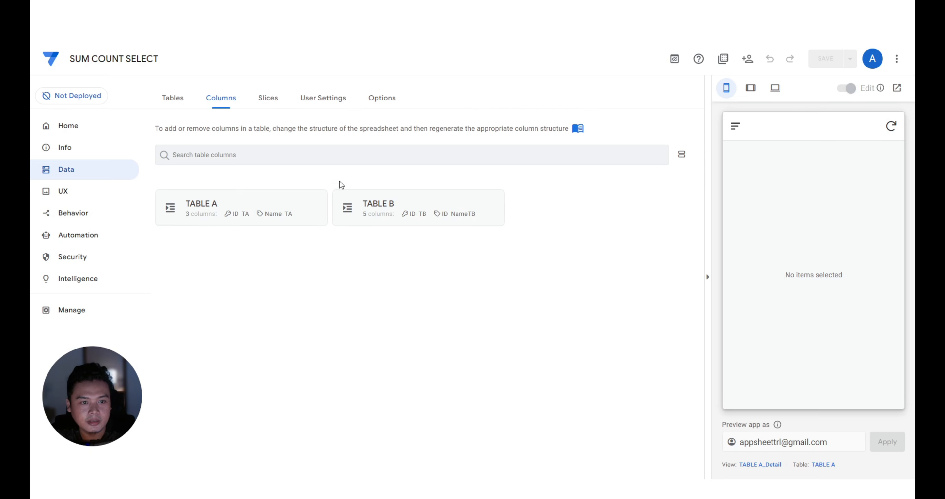
Expand TABLE A and TABLE B and examine their columns' types, key and label settings.
{"action": "left_click", "coordinate": [291, 205]}
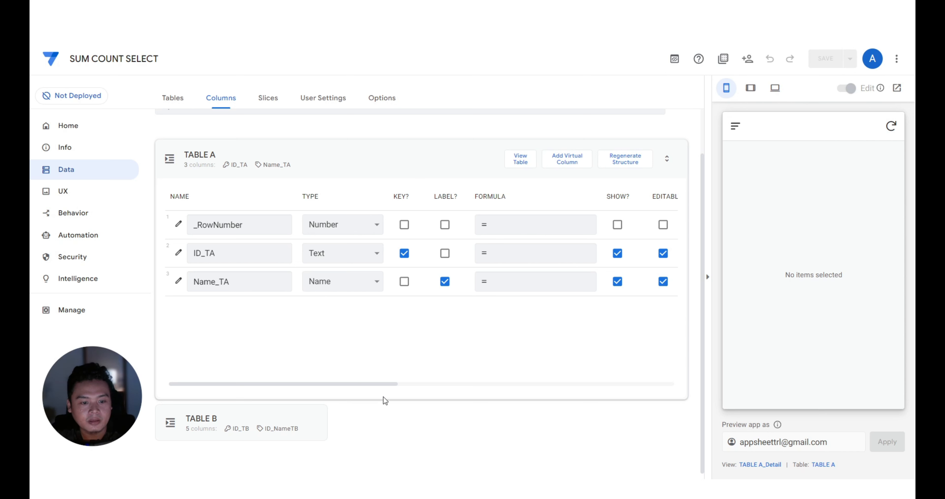
{"action": "left_click", "coordinate": [297, 422]}
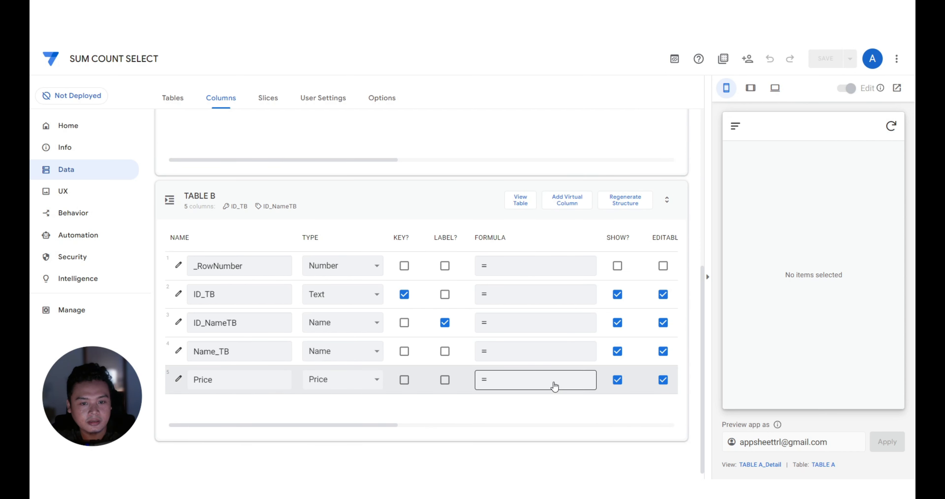
{"action": "left_click", "coordinate": [222, 295]}
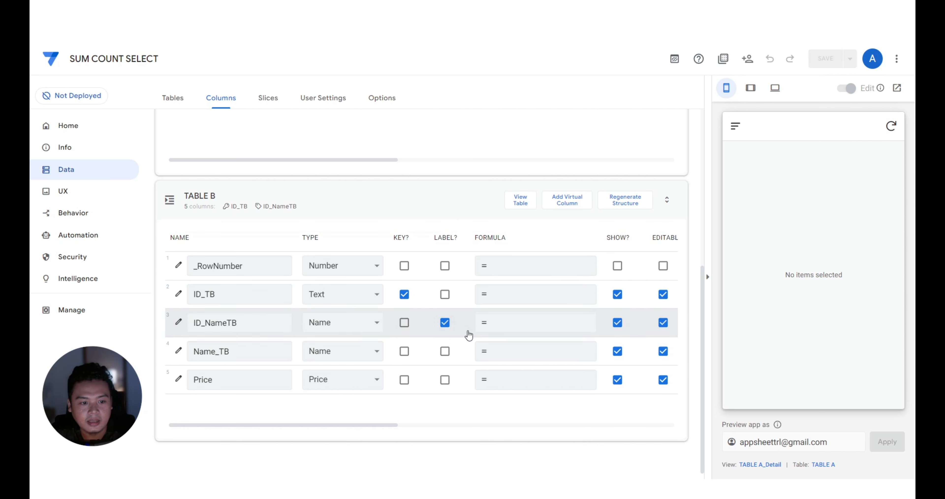
{"action": "left_click_drag", "start_coordinate": [383, 426], "coordinate": [336, 420]}
{"action": "scroll", "coordinate": [441, 374], "scroll_direction": "up", "scroll_amount": 1}
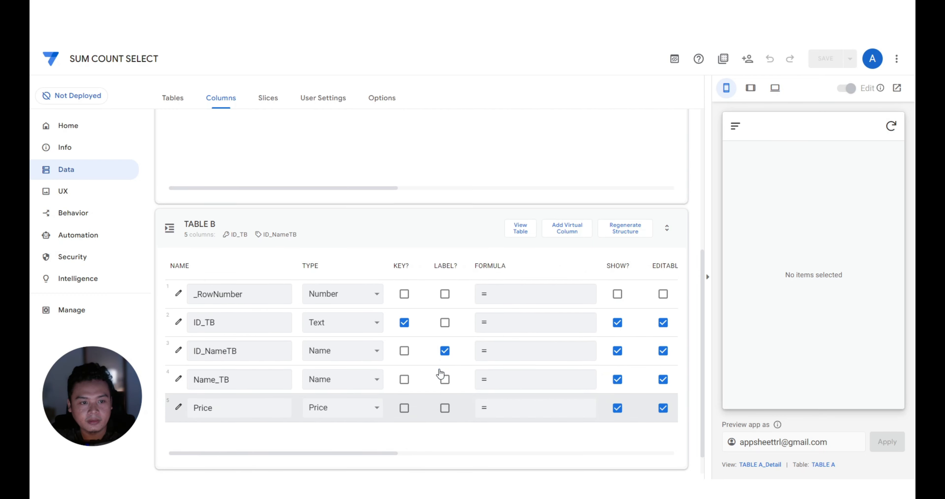
{"action": "scroll", "coordinate": [441, 375], "scroll_direction": "up", "scroll_amount": 5}
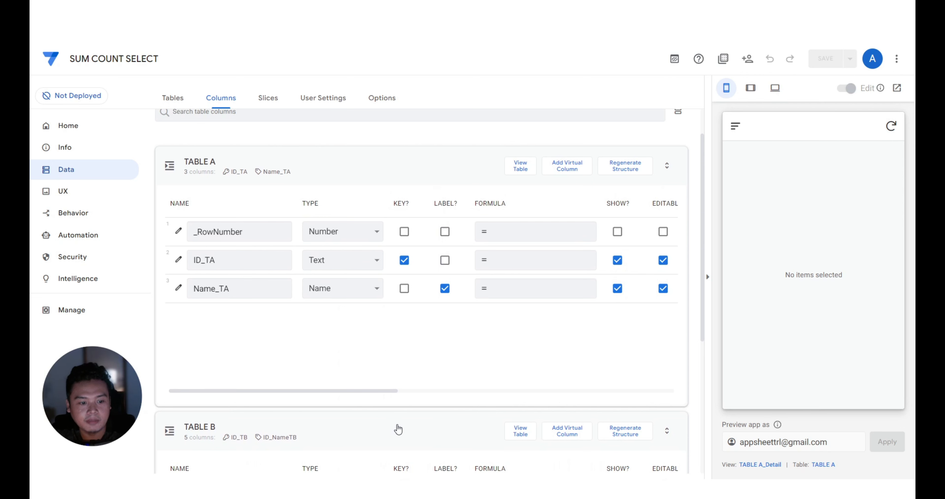
{"action": "scroll", "coordinate": [399, 428], "scroll_direction": "down", "scroll_amount": 2}
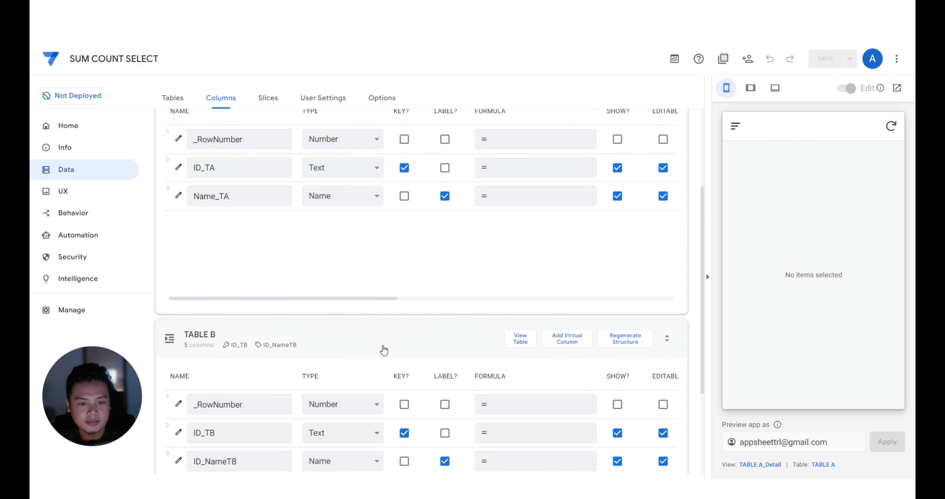
{"action": "scroll", "coordinate": [382, 350], "scroll_direction": "up", "scroll_amount": 3}
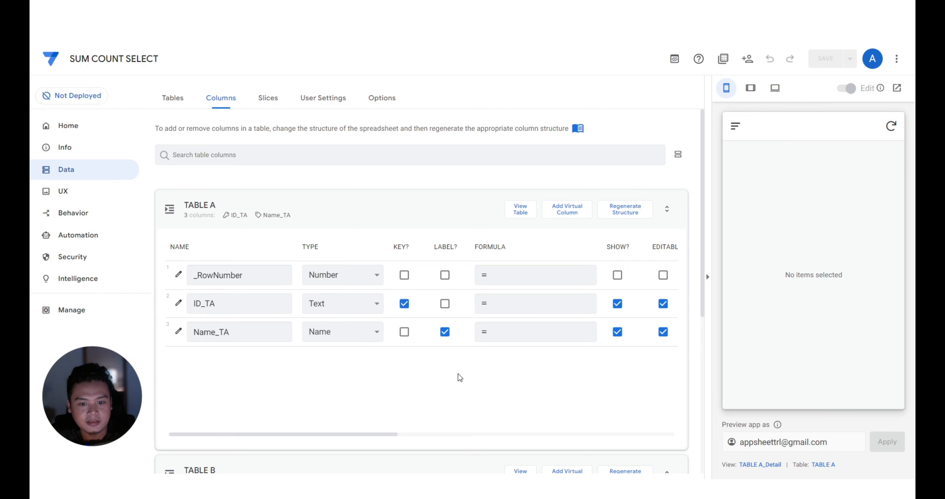
{"action": "scroll", "coordinate": [458, 373], "scroll_direction": "down", "scroll_amount": 3}
{"action": "scroll", "coordinate": [458, 414], "scroll_direction": "down", "scroll_amount": 2}
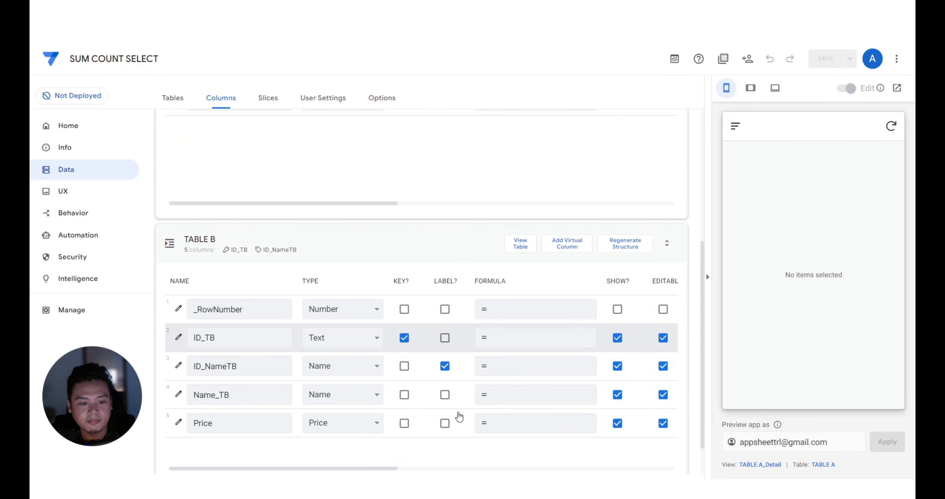
{"action": "scroll", "coordinate": [459, 416], "scroll_direction": "up", "scroll_amount": 4}
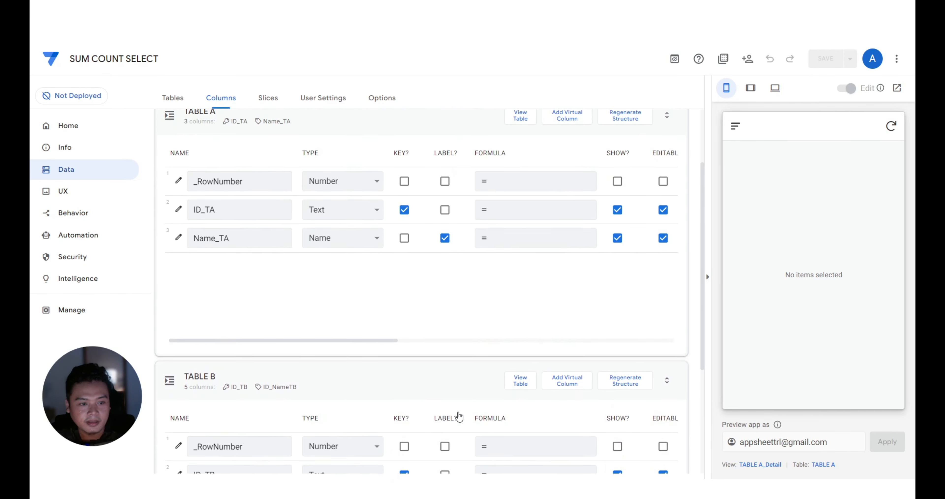
Change TABLE B's ID_NameTB column to type Ref with TABLE A as source table and enable "Is a part of?".
{"action": "scroll", "coordinate": [450, 363], "scroll_direction": "down", "scroll_amount": 5}
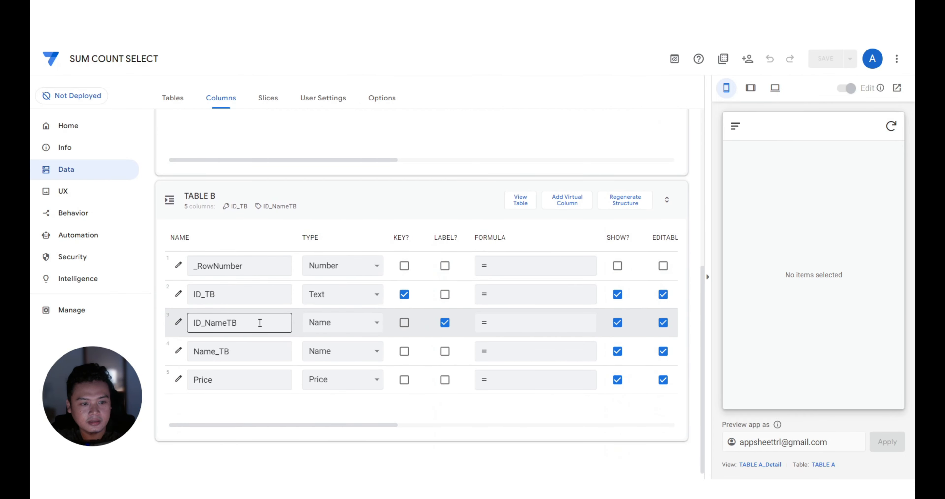
{"action": "left_click", "coordinate": [178, 322]}
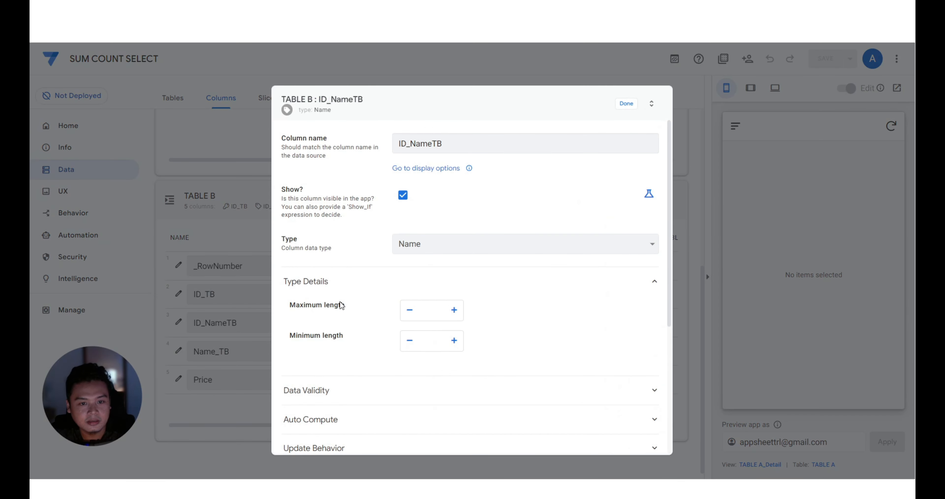
{"action": "left_click", "coordinate": [458, 244]}
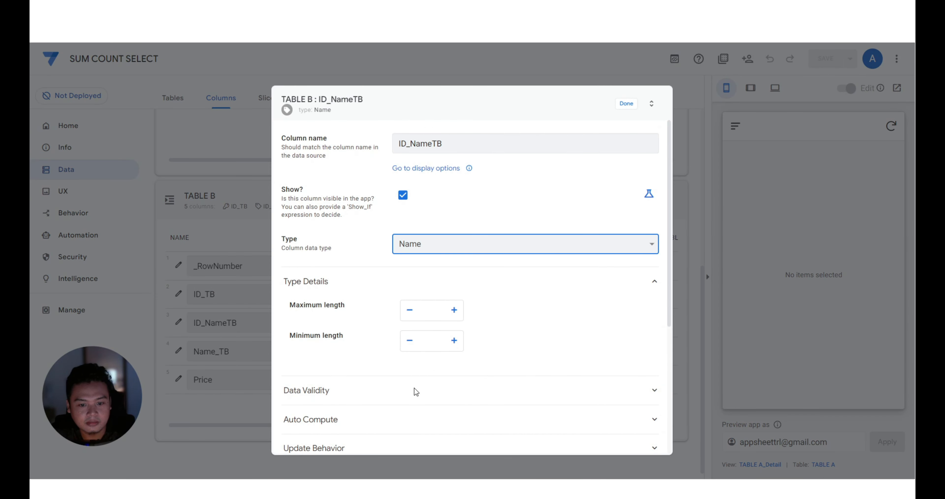
{"action": "left_click", "coordinate": [421, 368]}
{"action": "left_click", "coordinate": [454, 320]}
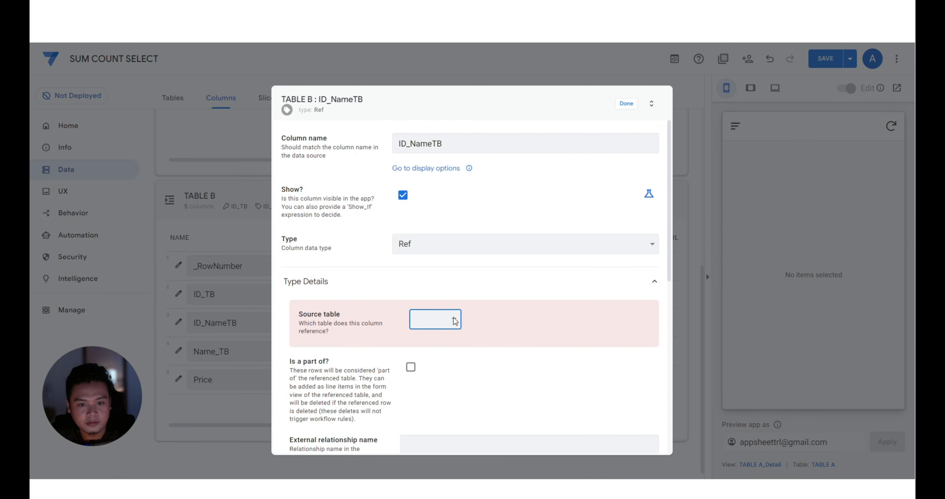
{"action": "left_click", "coordinate": [444, 346]}
{"action": "left_click", "coordinate": [411, 348]}
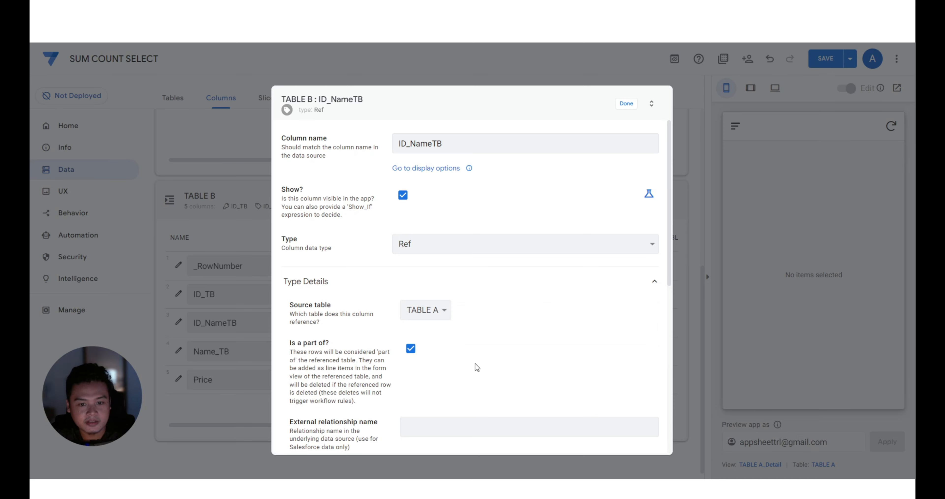
{"action": "scroll", "coordinate": [481, 355], "scroll_direction": "down", "scroll_amount": 1}
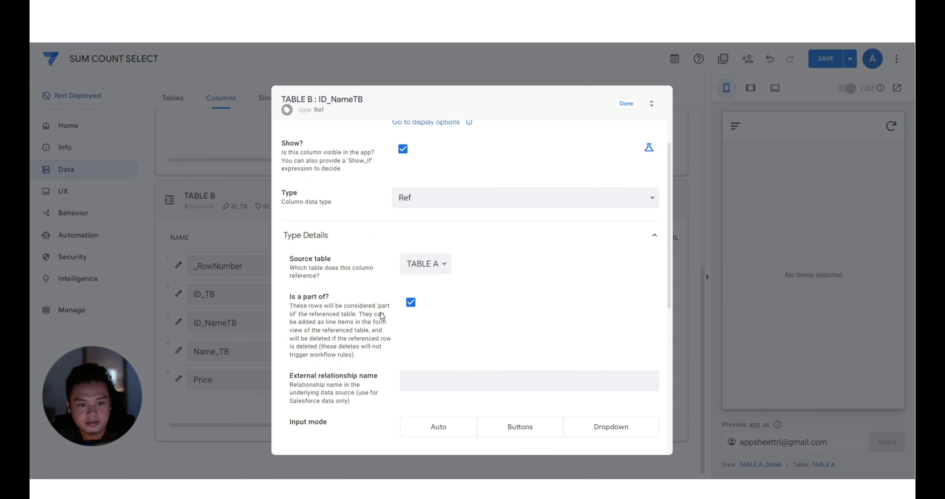
{"action": "left_click", "coordinate": [624, 104]}
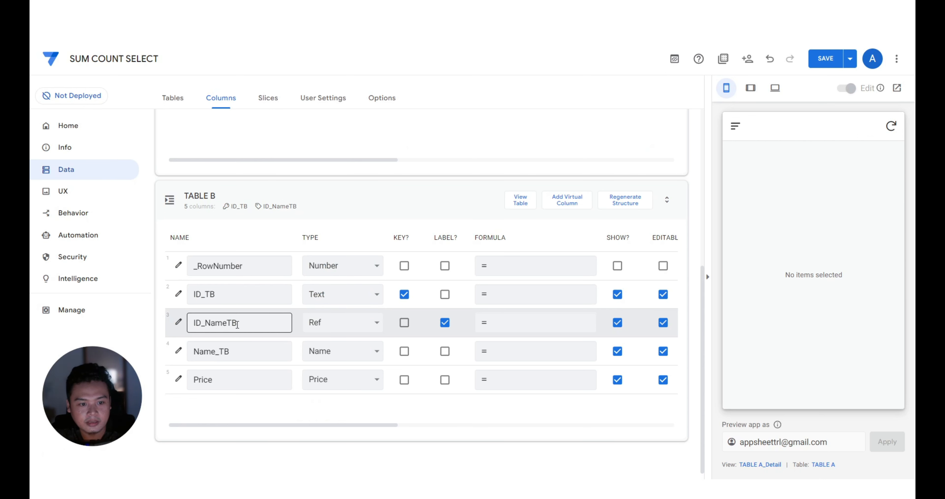
Save the app and inspect the app formula of TABLE A's Related TABLE Bs column without changing it.
{"action": "scroll", "coordinate": [237, 324], "scroll_direction": "up", "scroll_amount": 4}
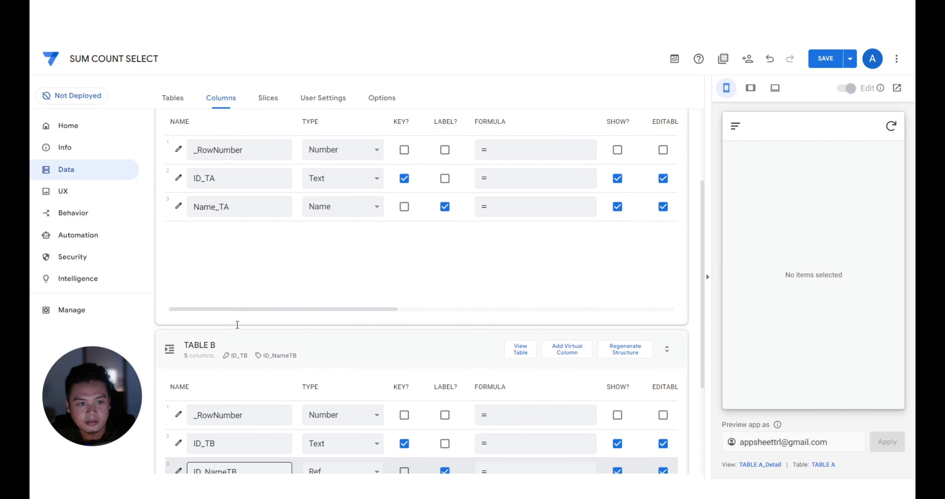
{"action": "left_click", "coordinate": [825, 58]}
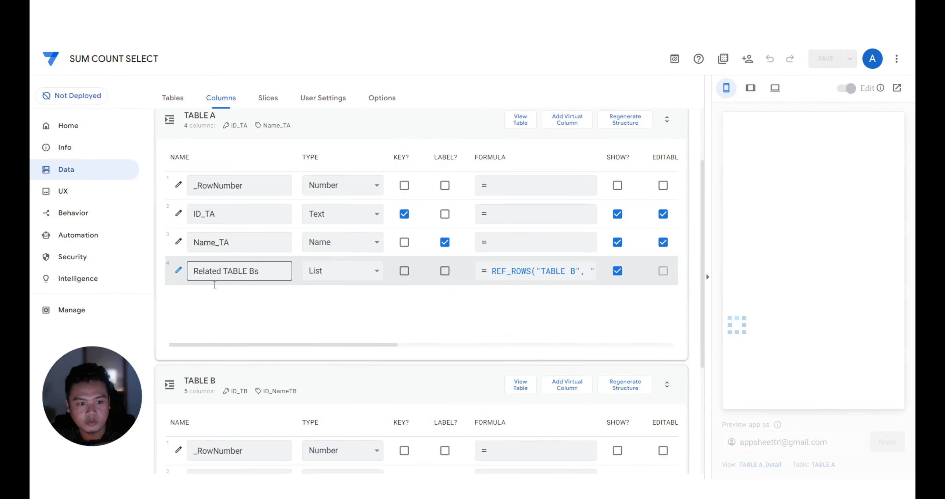
{"action": "left_click", "coordinate": [506, 275]}
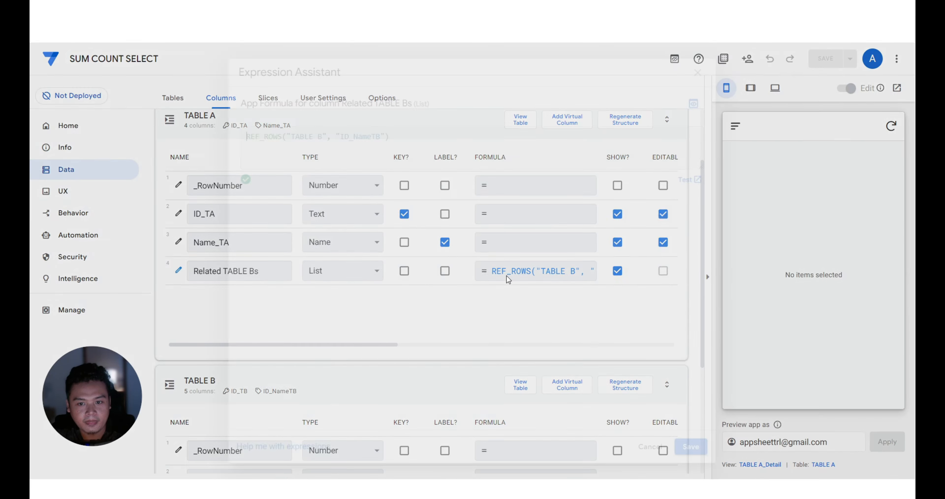
{"action": "left_click", "coordinate": [650, 447]}
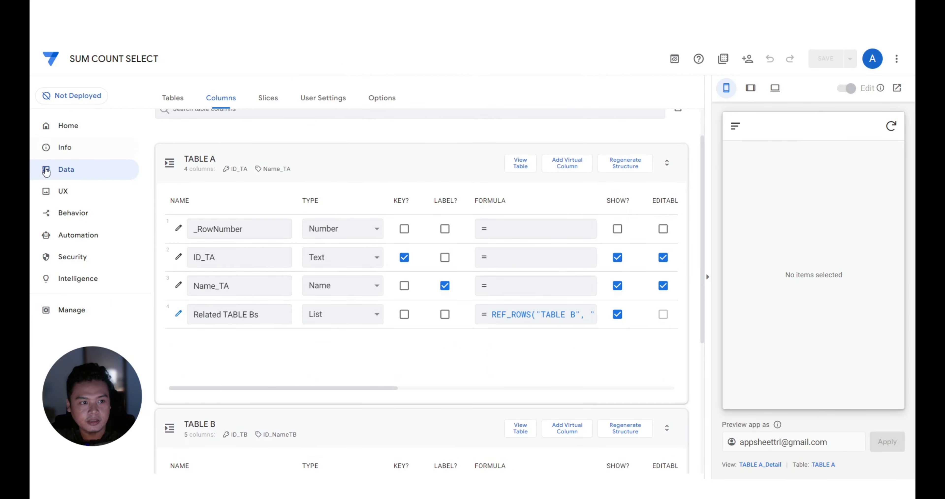
Create a new UX view for TABLE A's data and name it TABLE A.
{"action": "left_click", "coordinate": [63, 191]}
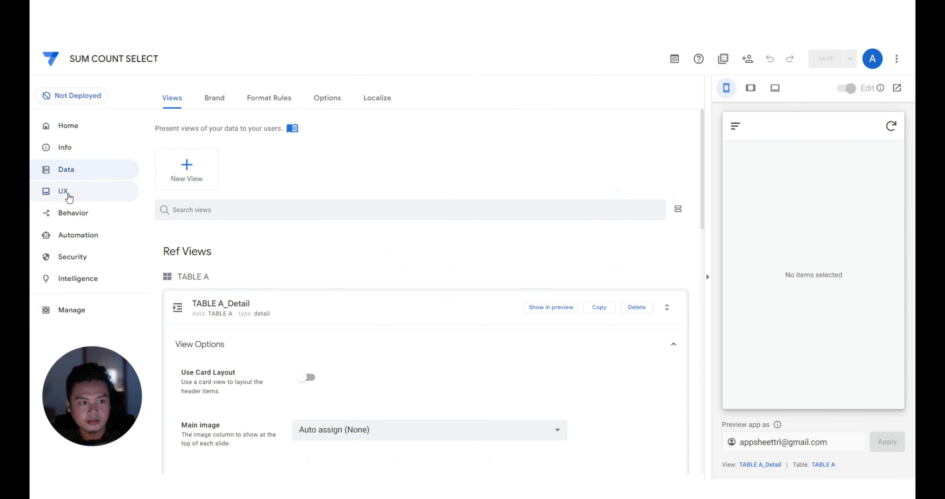
{"action": "left_click", "coordinate": [187, 171]}
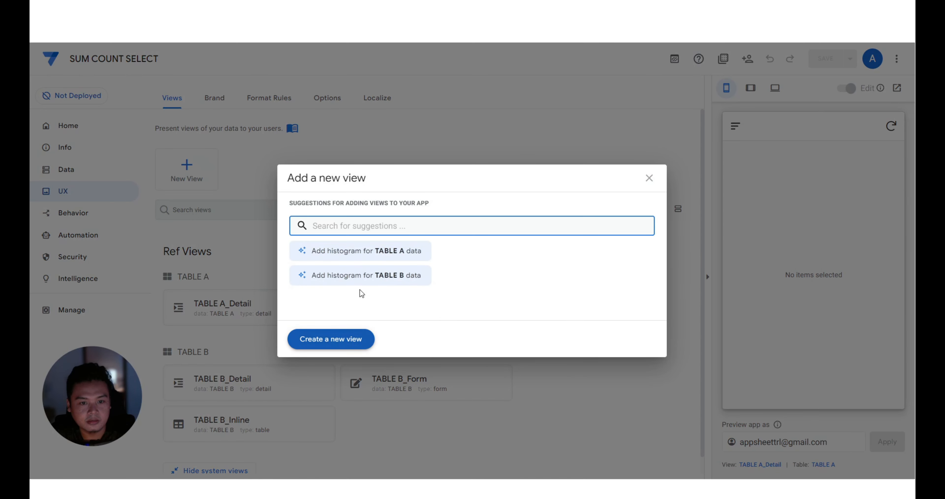
{"action": "left_click", "coordinate": [330, 339]}
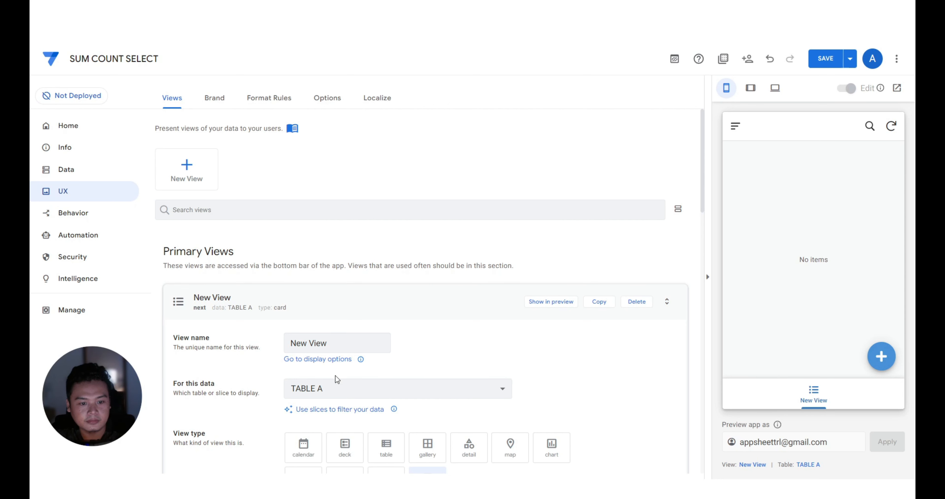
{"action": "left_click_drag", "start_coordinate": [328, 343], "coordinate": [287, 341]}
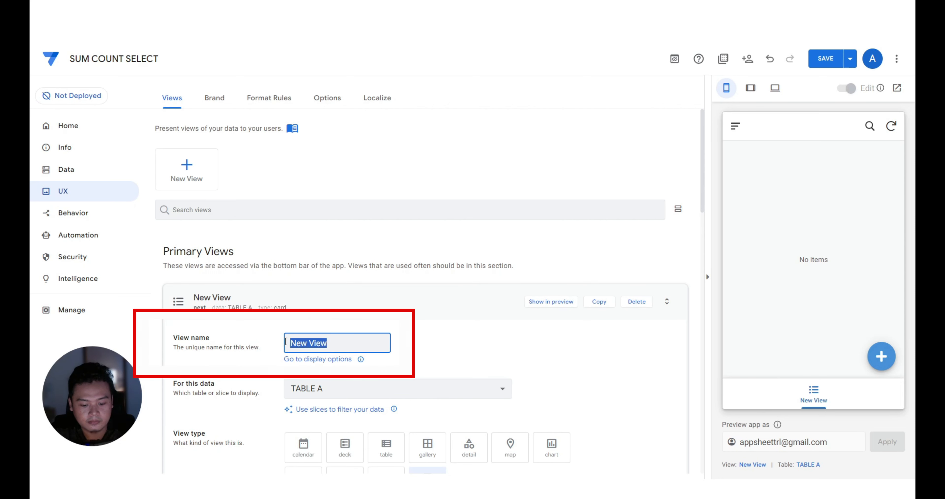
{"action": "type", "text": "TABLE A"}
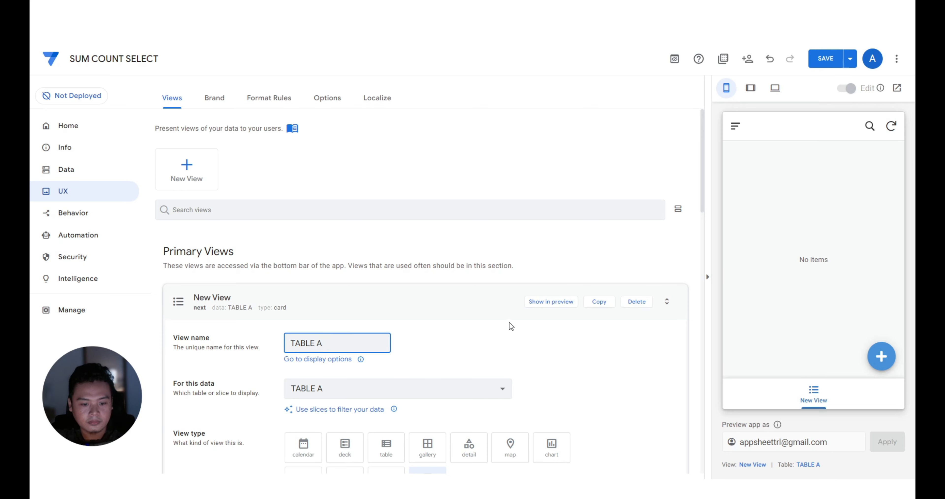
Set the TABLE A view's type to table, save the app and collapse the view's settings.
{"action": "scroll", "coordinate": [492, 328], "scroll_direction": "down", "scroll_amount": 1}
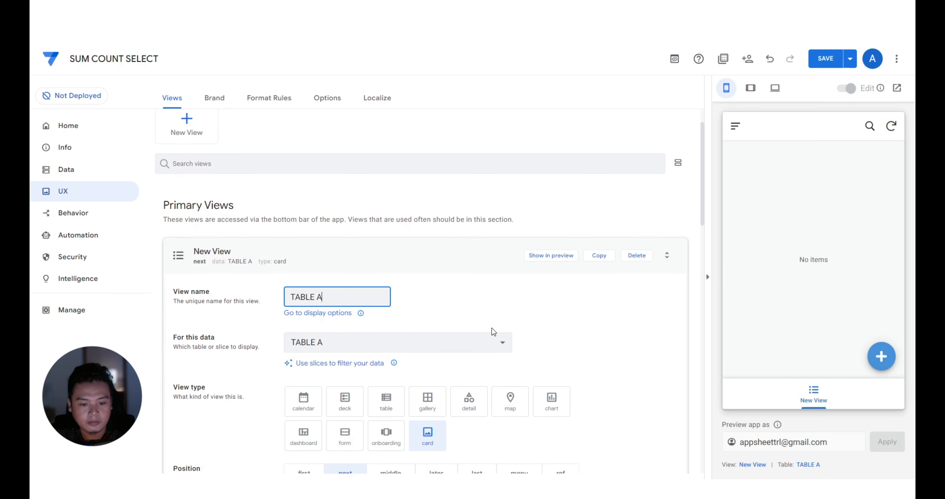
{"action": "left_click", "coordinate": [386, 400]}
{"action": "scroll", "coordinate": [398, 399], "scroll_direction": "down", "scroll_amount": 3}
{"action": "left_click", "coordinate": [826, 65]}
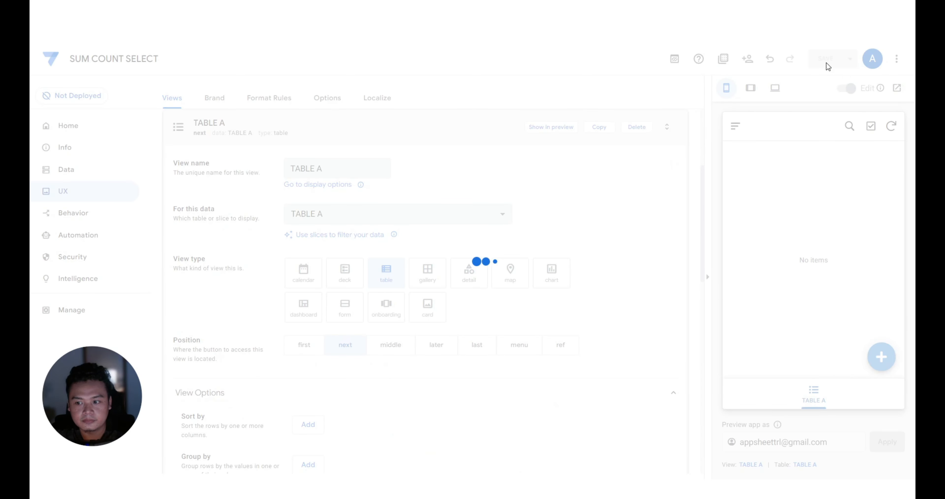
{"action": "left_click", "coordinate": [381, 297]}
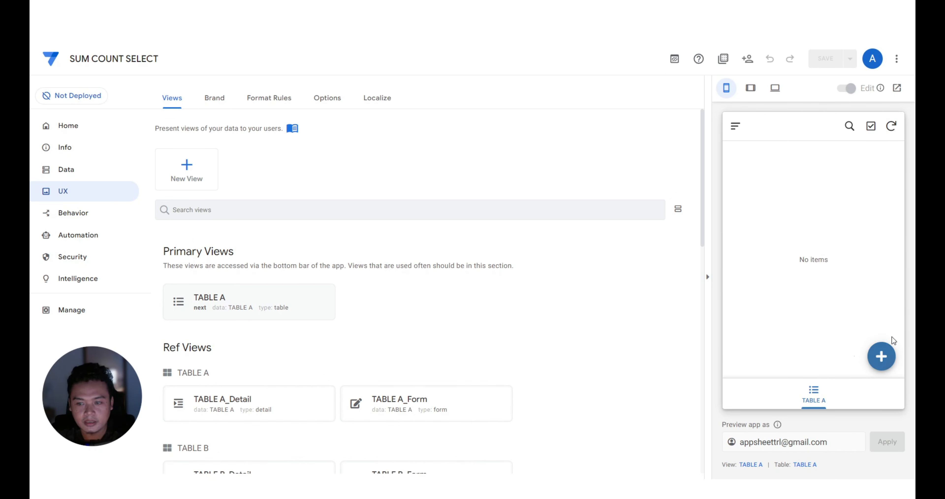
Open a new TABLE A entry in the preview, examine its nested TABLE B form, and cancel both forms.
{"action": "left_click", "coordinate": [881, 356]}
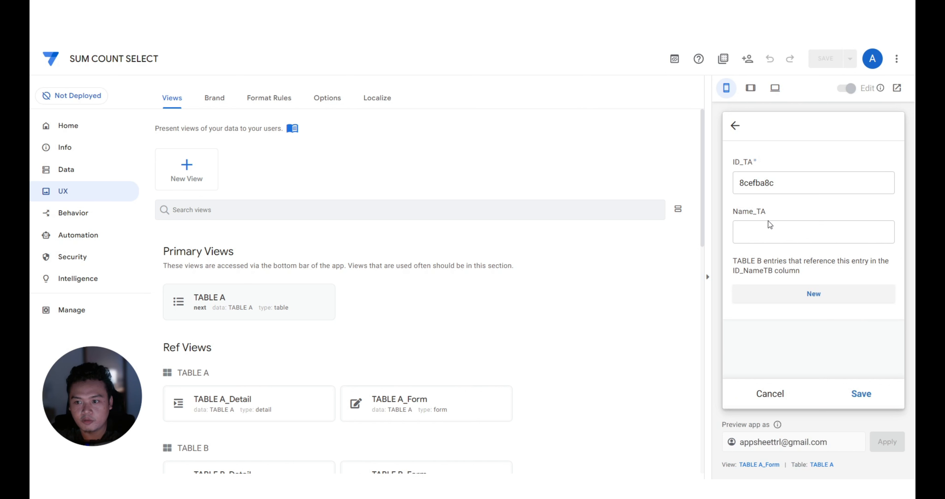
{"action": "left_click", "coordinate": [771, 230]}
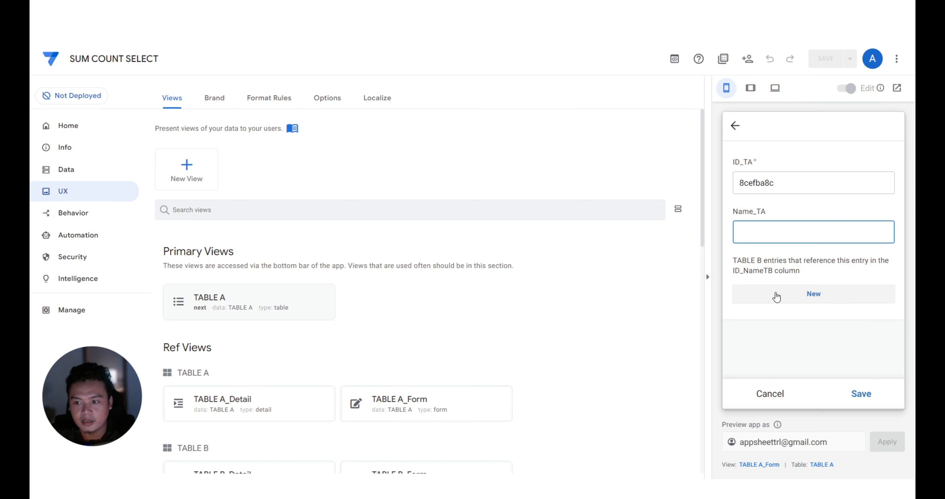
{"action": "left_click", "coordinate": [809, 299]}
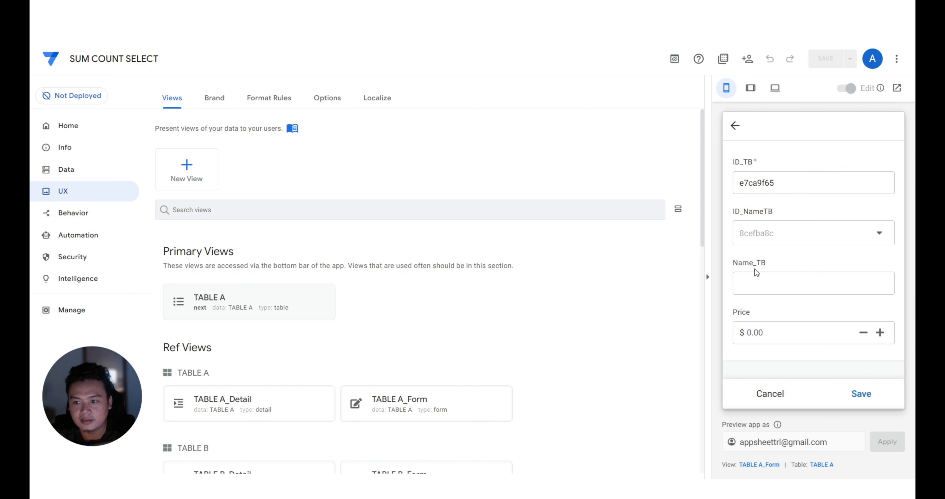
{"action": "left_click", "coordinate": [735, 125]}
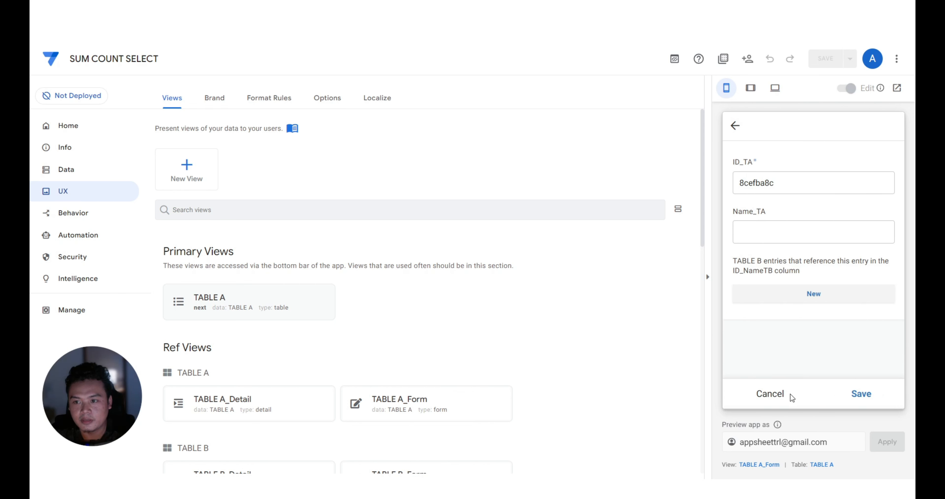
{"action": "left_click", "coordinate": [781, 393]}
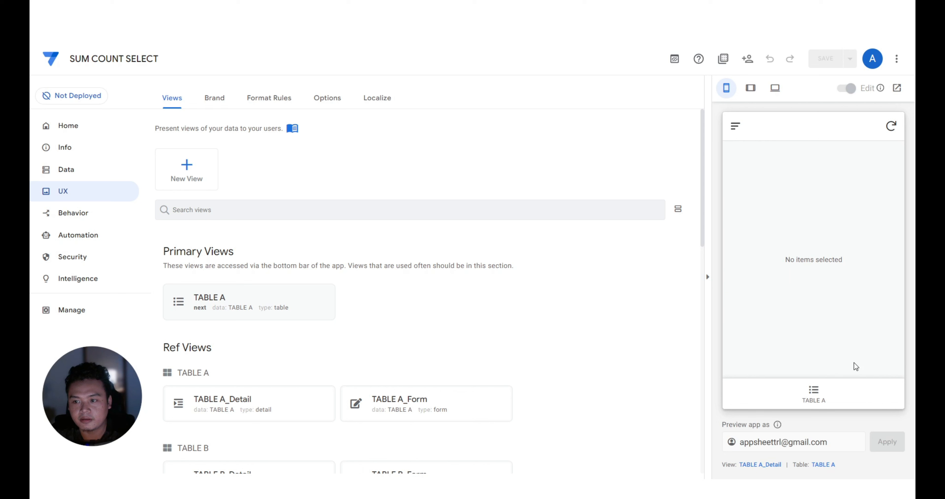
Reopen the TABLE A entry form, check its TABLE B form again, and view the form in the tablet preview before leaving it.
{"action": "left_click", "coordinate": [823, 401]}
{"action": "left_click", "coordinate": [876, 362]}
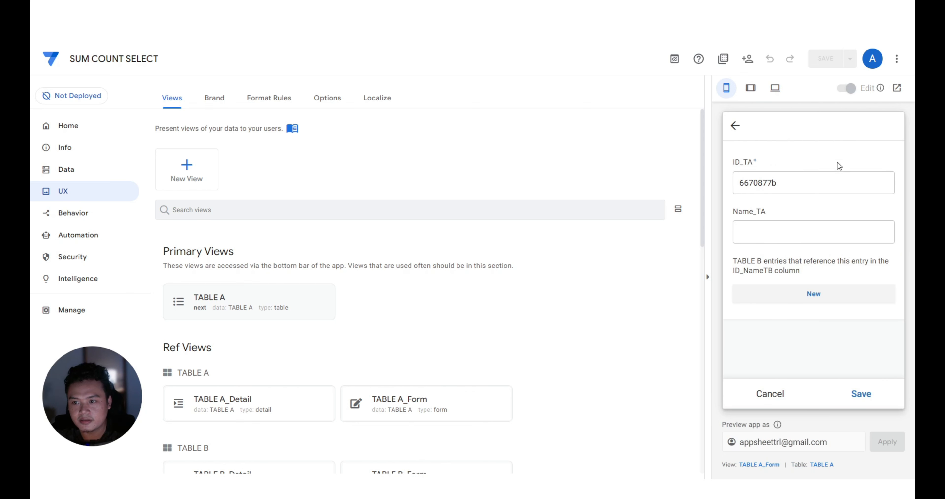
{"action": "left_click", "coordinate": [808, 293]}
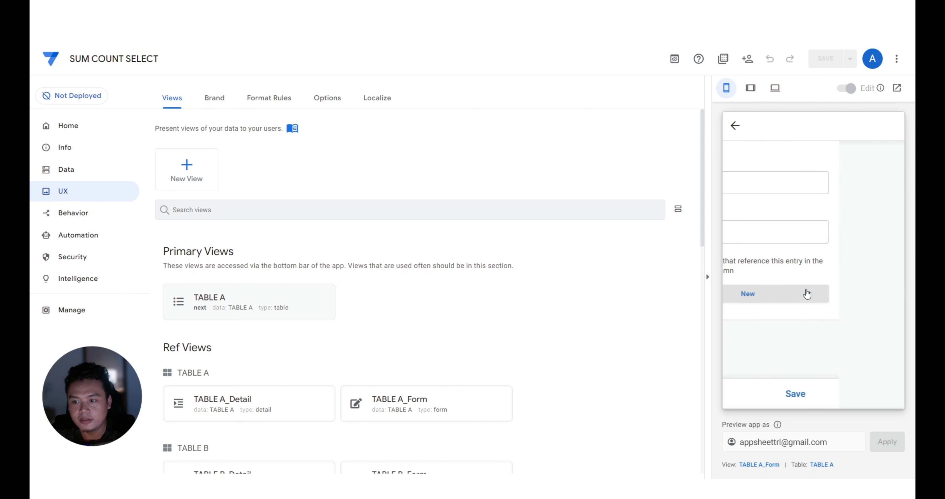
{"action": "left_click", "coordinate": [771, 394]}
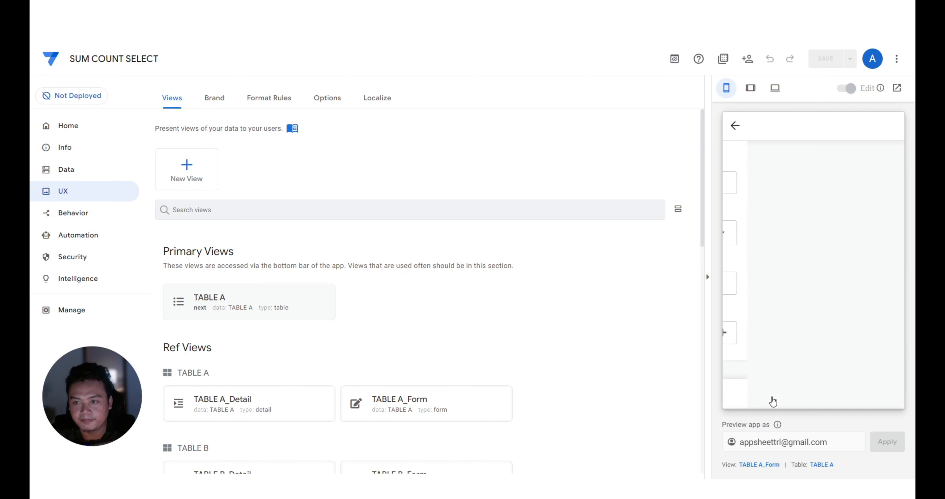
{"action": "left_click", "coordinate": [752, 89]}
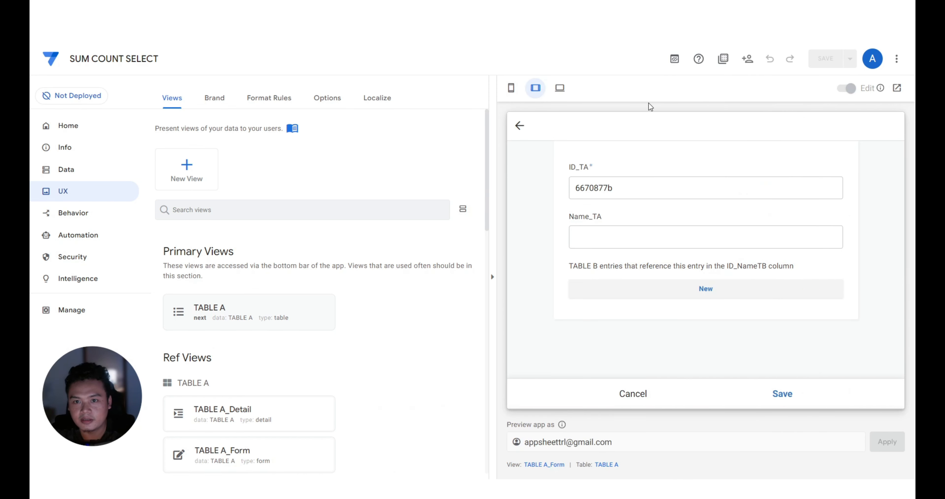
{"action": "left_click", "coordinate": [519, 125]}
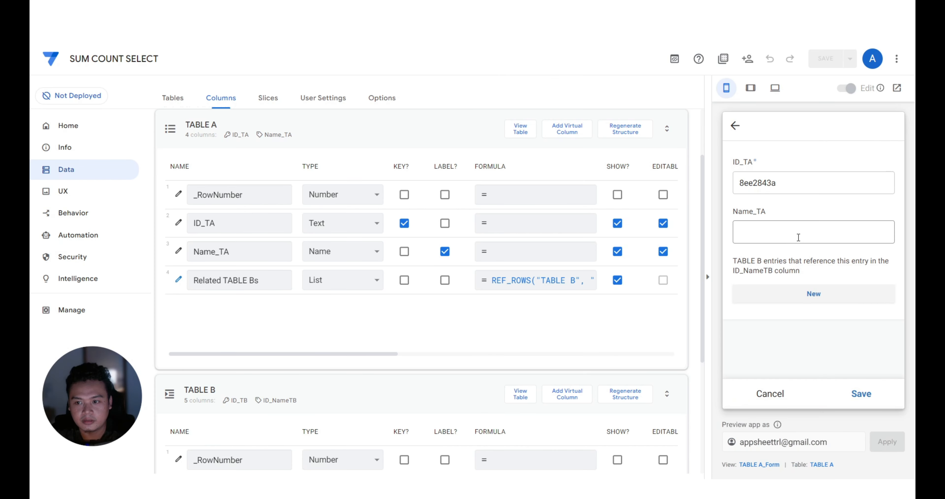
Enter 12 as Name_TA in the preview form and open a new TABLE B entry to check its fields.
{"action": "left_click", "coordinate": [804, 233]}
{"action": "type", "text": "12"}
{"action": "left_click", "coordinate": [813, 292]}
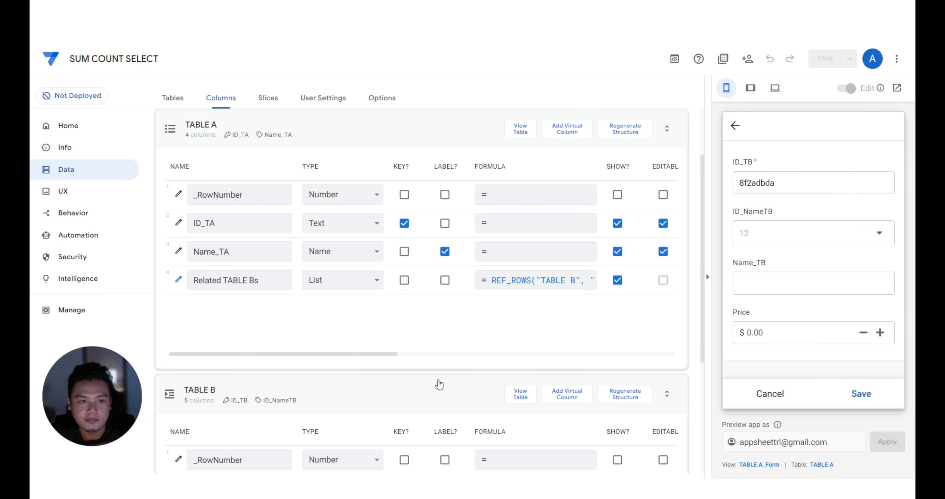
Hide the ID_TB and ID_NameTB columns of TABLE B, check the TABLE B form in the preview, and save the app.
{"action": "scroll", "coordinate": [439, 384], "scroll_direction": "down", "scroll_amount": 4}
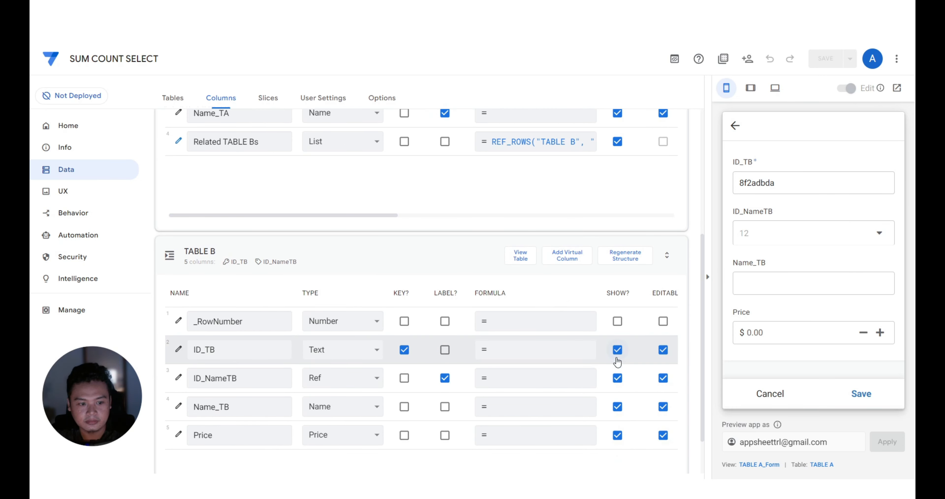
{"action": "left_click", "coordinate": [618, 351]}
{"action": "left_click", "coordinate": [617, 378]}
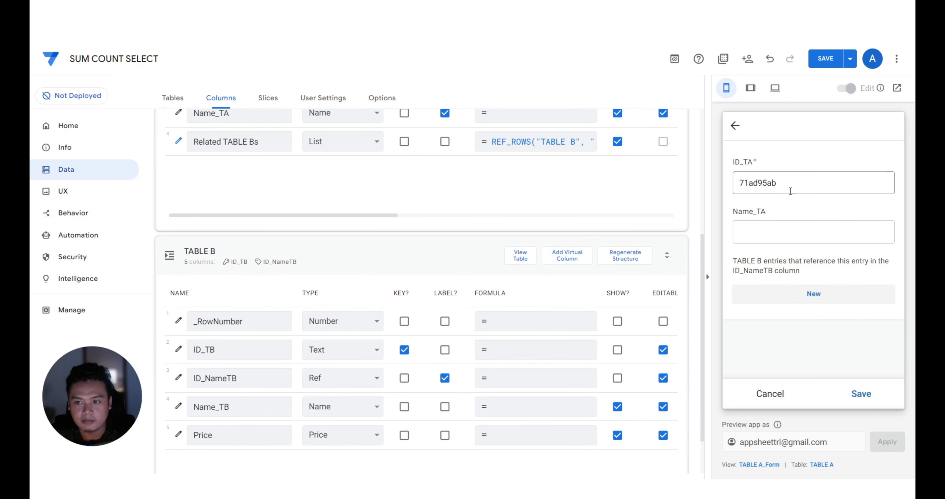
{"action": "left_click", "coordinate": [810, 297]}
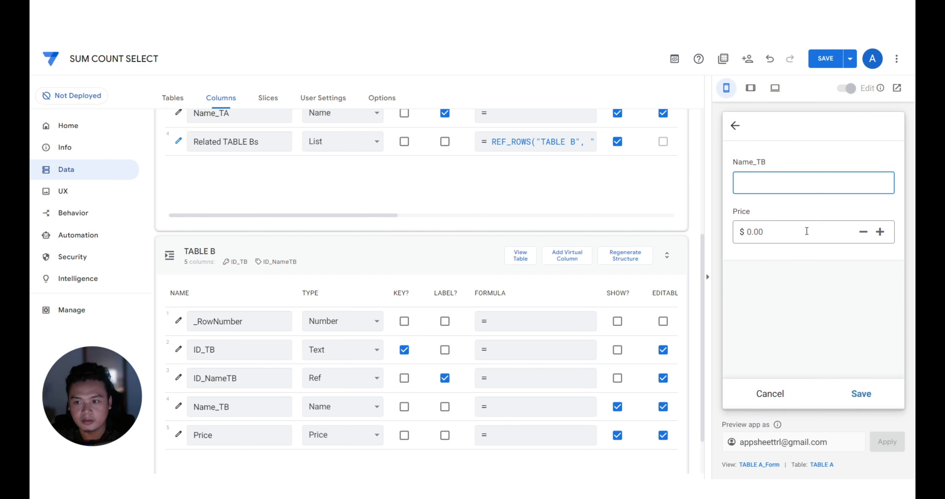
{"action": "left_click", "coordinate": [828, 53]}
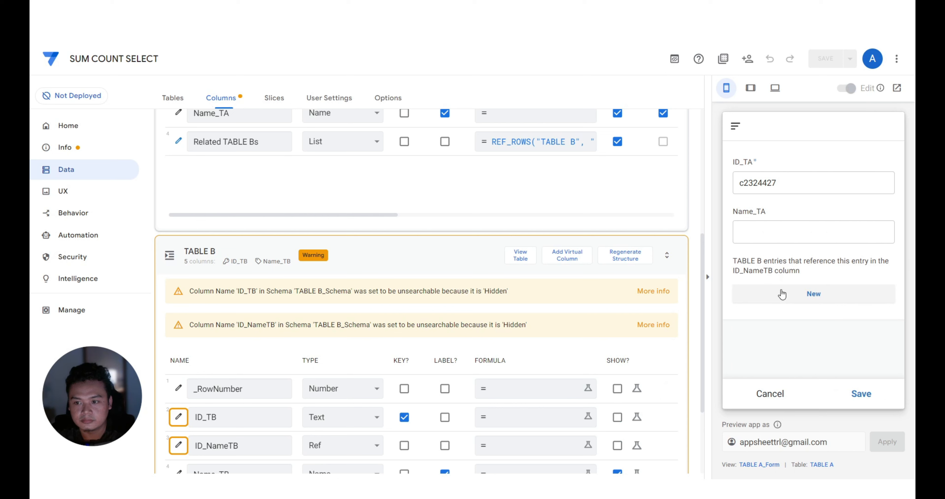
{"action": "left_click", "coordinate": [787, 235]}
{"action": "type", "text": "12"}
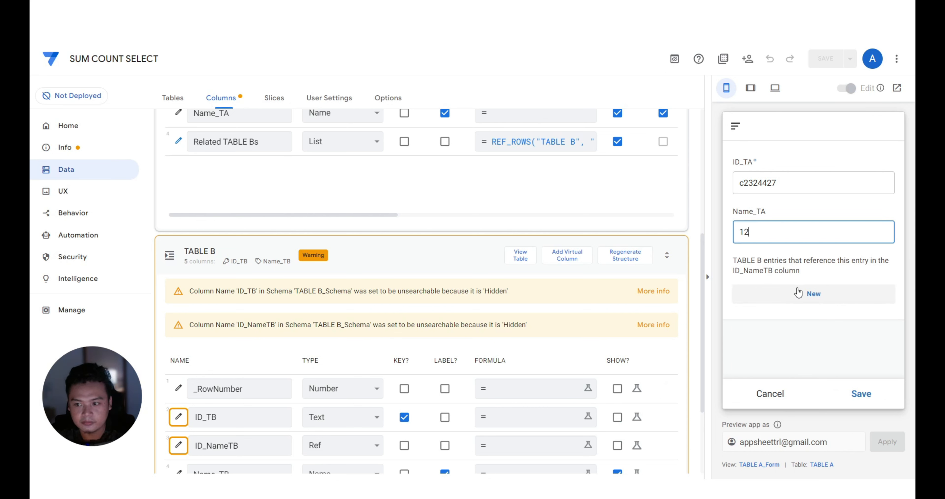
{"action": "left_click", "coordinate": [801, 294]}
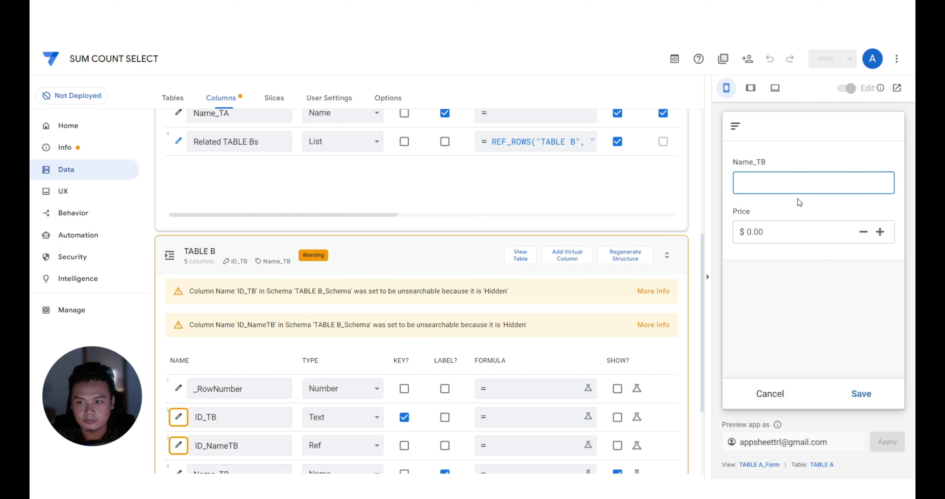
{"action": "left_click", "coordinate": [770, 393]}
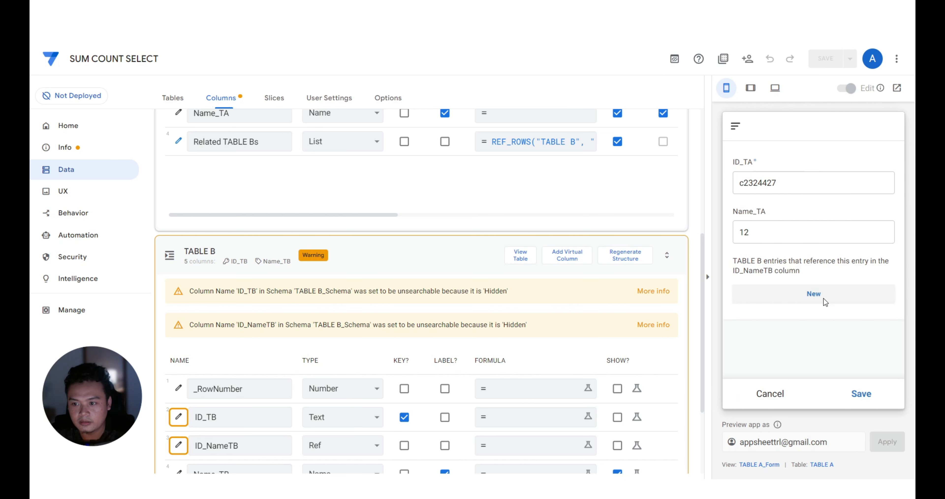
Enter a person's name as Name_TA in the preview form and save a TABLE B entry named Book with price 12.
{"action": "left_click_drag", "start_coordinate": [792, 231], "coordinate": [730, 233]}
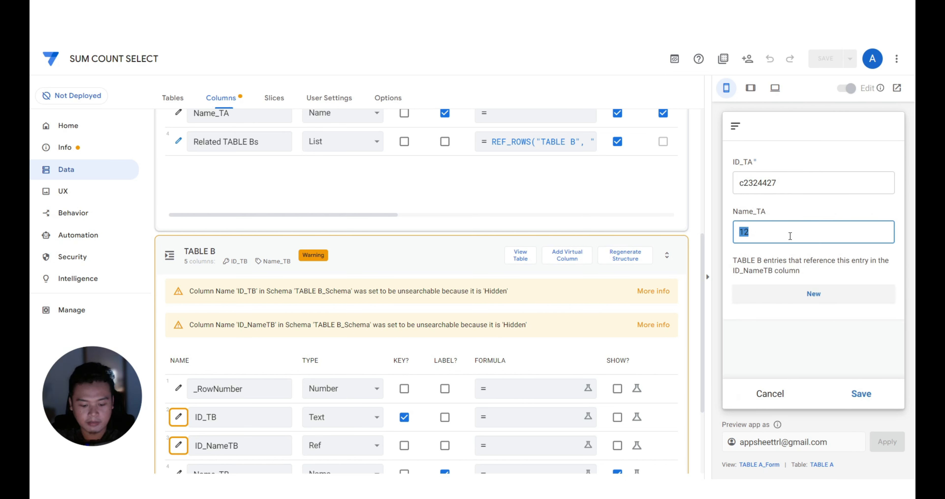
{"action": "type", "text": "Andi"}
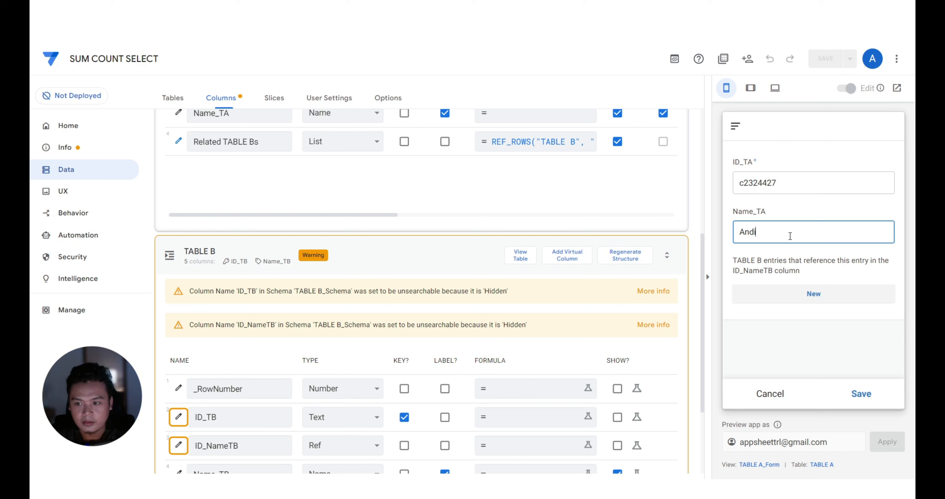
{"action": "left_click", "coordinate": [814, 295]}
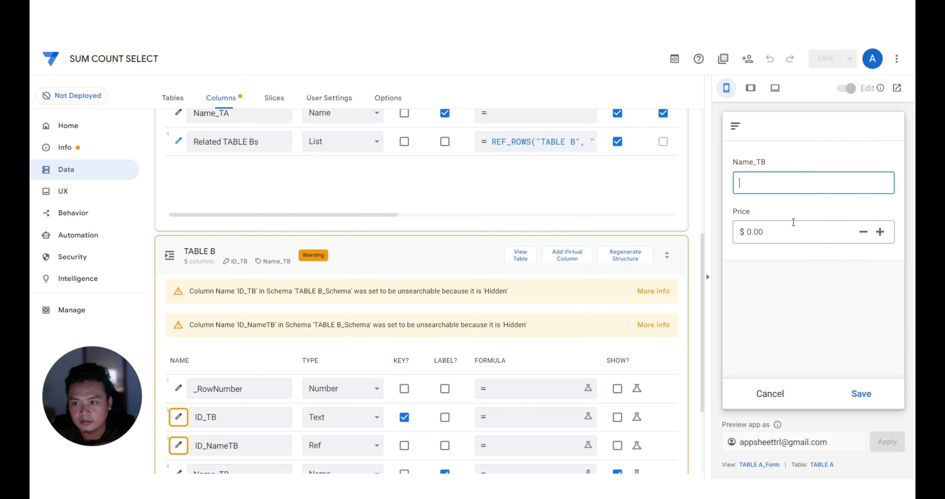
{"action": "type", "text": "Book"}
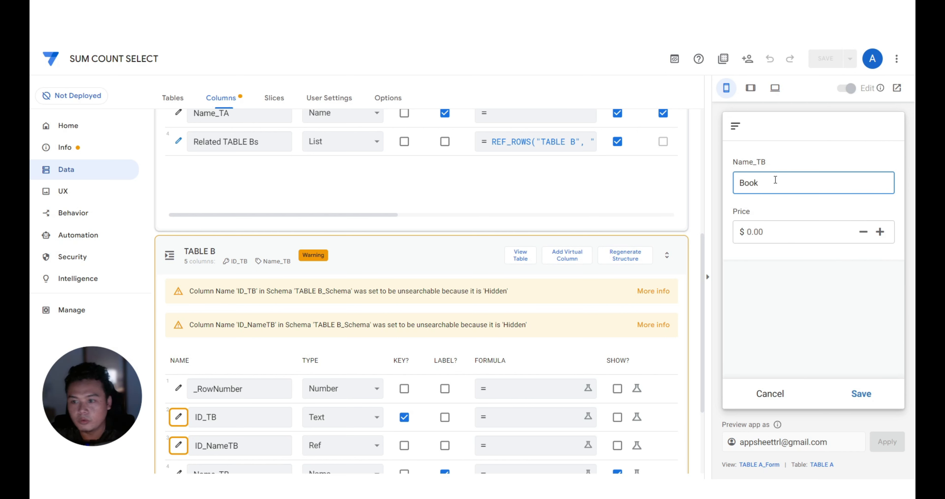
{"action": "left_click", "coordinate": [822, 234]}
{"action": "type", "text": "12"}
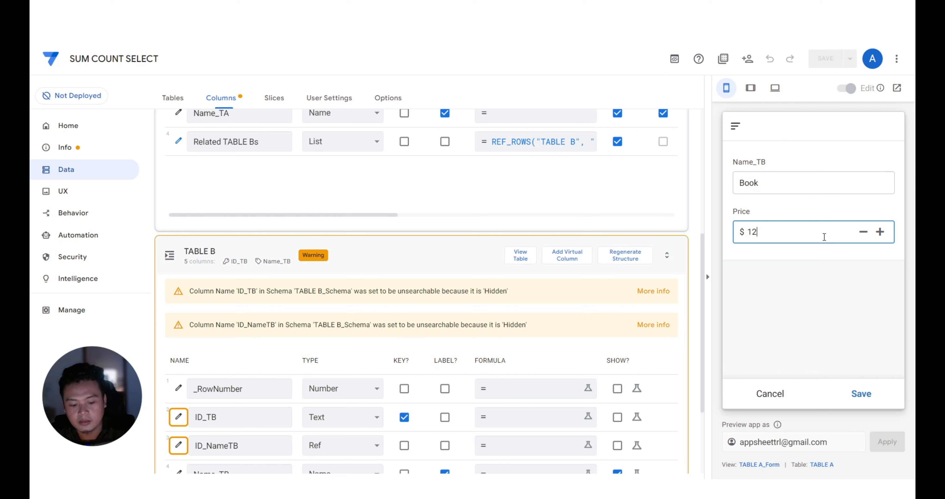
{"action": "left_click", "coordinate": [821, 270]}
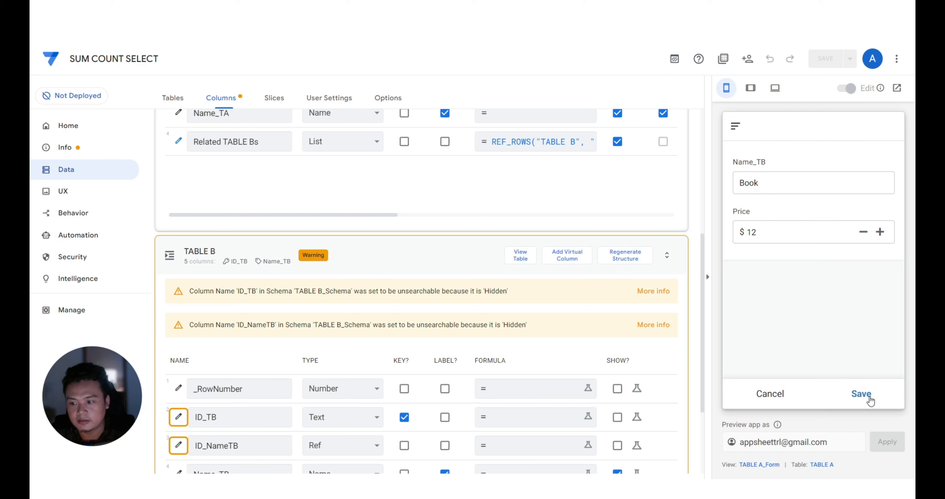
{"action": "left_click", "coordinate": [861, 393]}
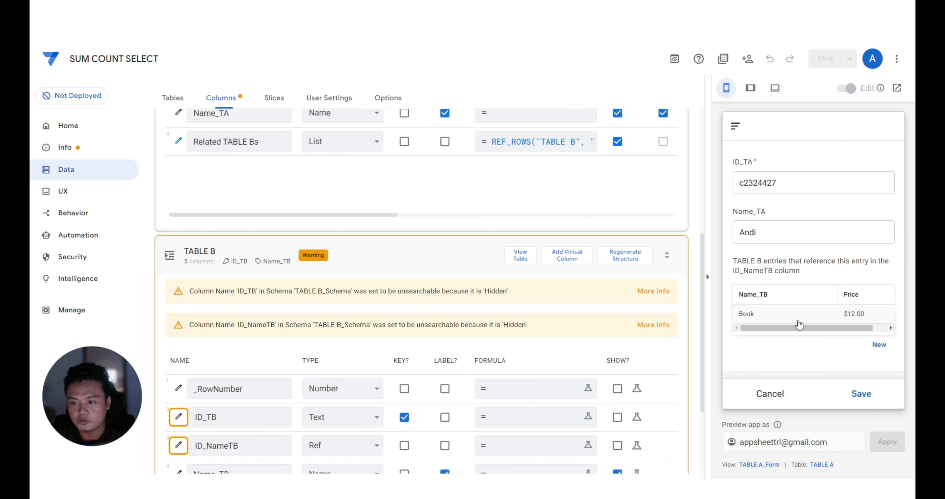
Add a second TABLE B entry named Pensil with price 23 to the same TABLE A form.
{"action": "mouse_move", "coordinate": [795, 329]}
{"action": "left_mouse_down"}
{"action": "mouse_move", "coordinate": [833, 329]}
{"action": "mouse_move", "coordinate": [782, 331]}
{"action": "left_mouse_up"}
{"action": "left_click", "coordinate": [878, 345]}
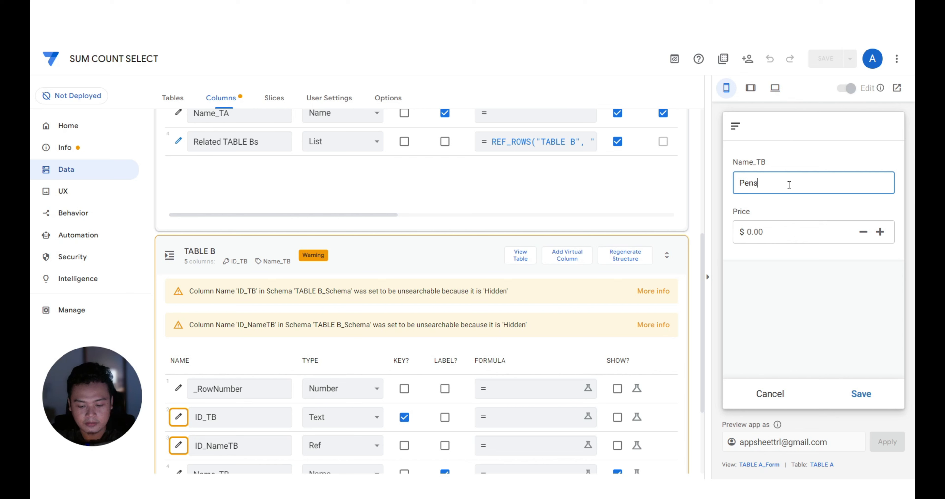
{"action": "left_click", "coordinate": [795, 227]}
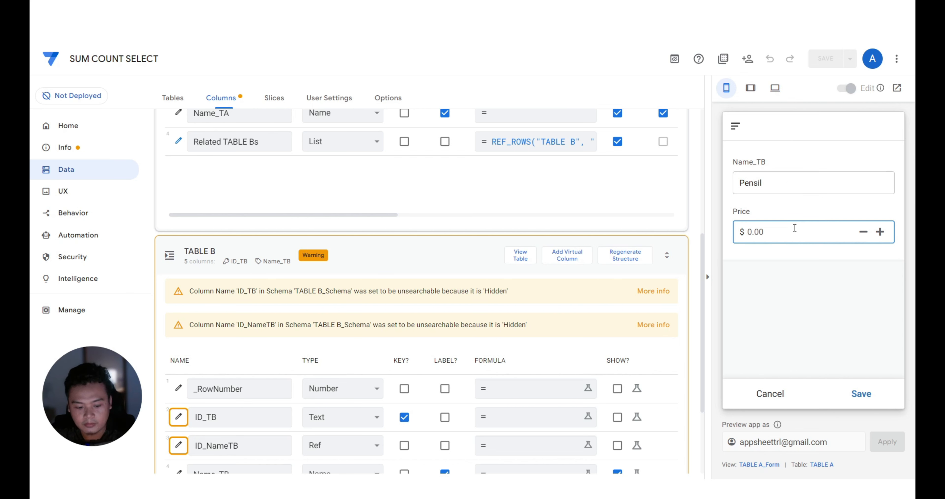
{"action": "type", "text": "23"}
{"action": "left_click", "coordinate": [861, 393]}
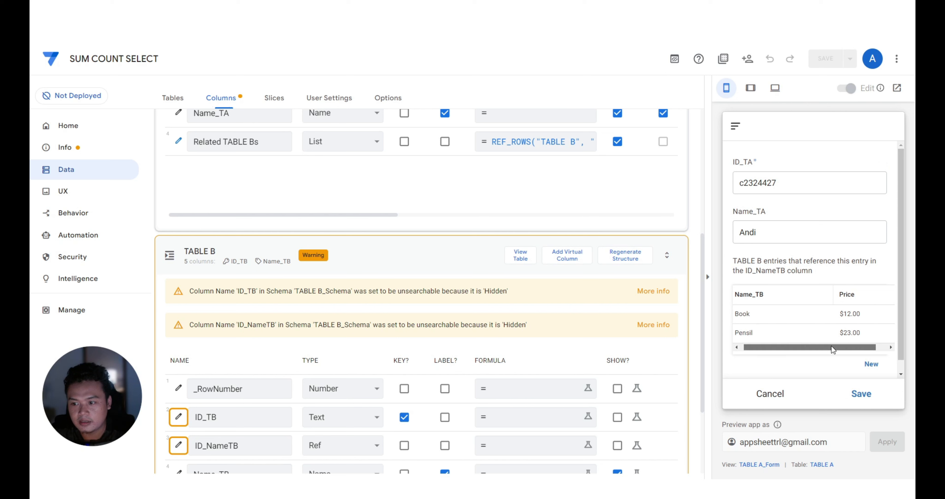
{"action": "scroll", "coordinate": [814, 313], "scroll_direction": "down", "scroll_amount": 1}
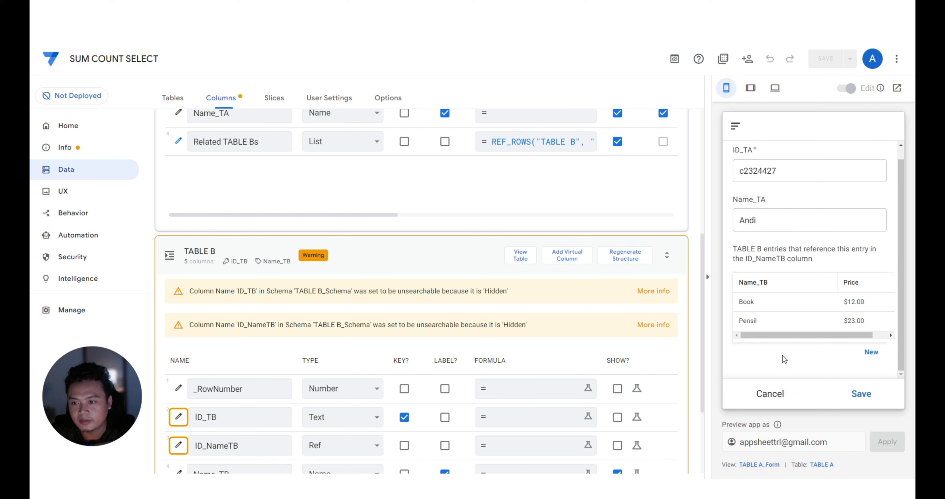
Add a virtual column named Total Price to TABLE A.
{"action": "left_click", "coordinate": [431, 268]}
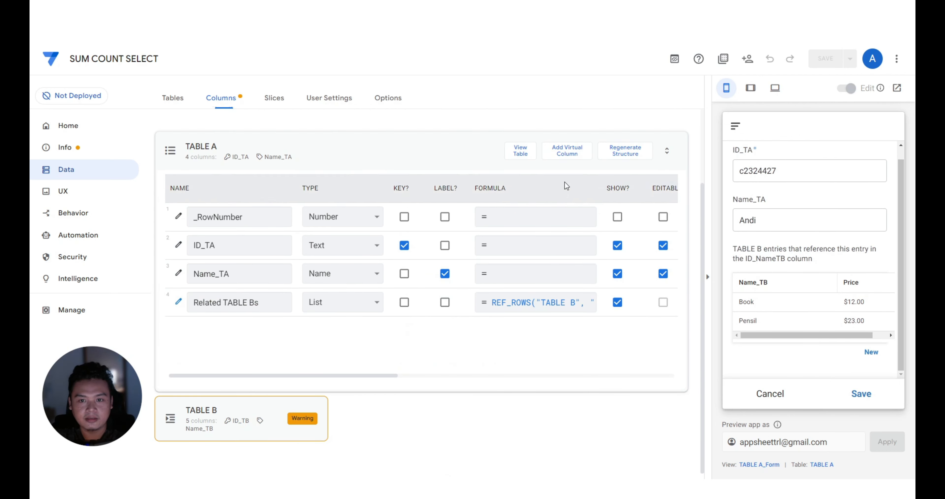
{"action": "left_click", "coordinate": [573, 154]}
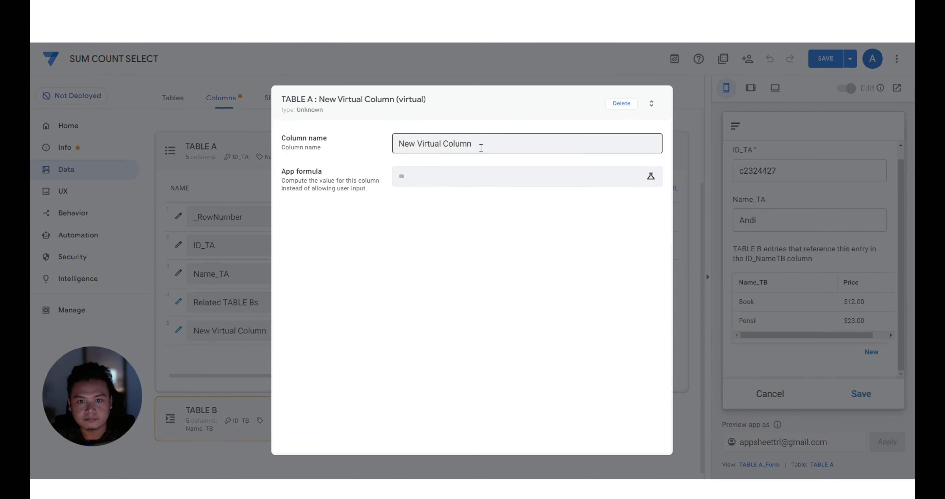
{"action": "left_click_drag", "start_coordinate": [481, 147], "coordinate": [379, 160]}
{"action": "type", "text": "Tptal"}
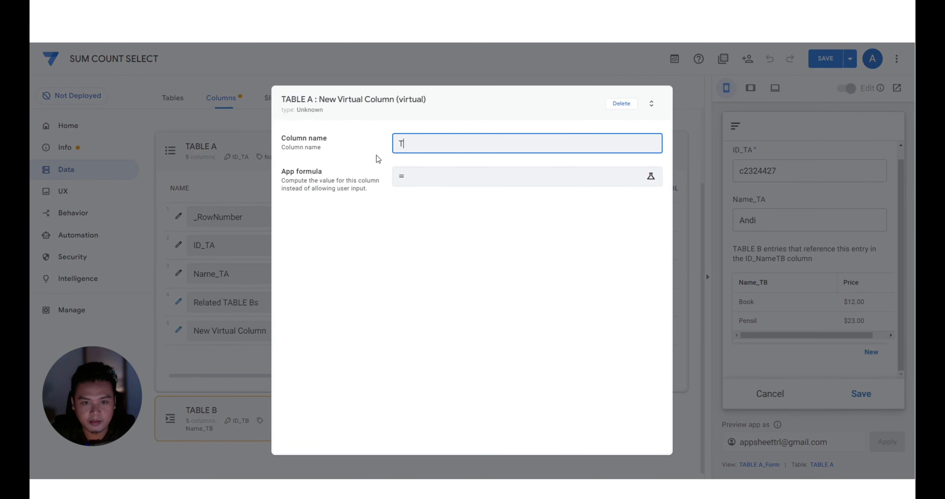
{"action": "key", "text": "BackSpace"}
{"action": "key", "text": "BackSpace"}
{"action": "key", "text": "BackSpace"}
{"action": "key", "text": "BackSpace"}
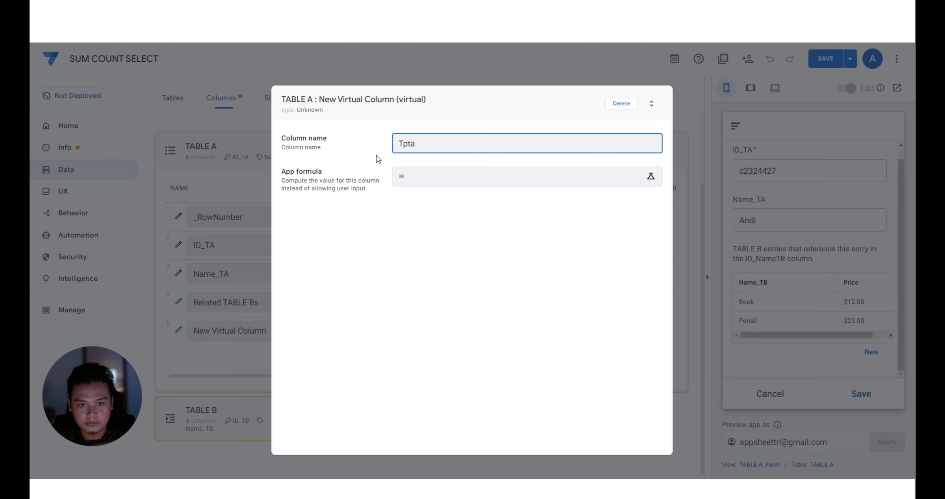
{"action": "type", "text": "otal Pro"}
{"action": "key", "text": "BackSpace"}
{"action": "type", "text": "i"}
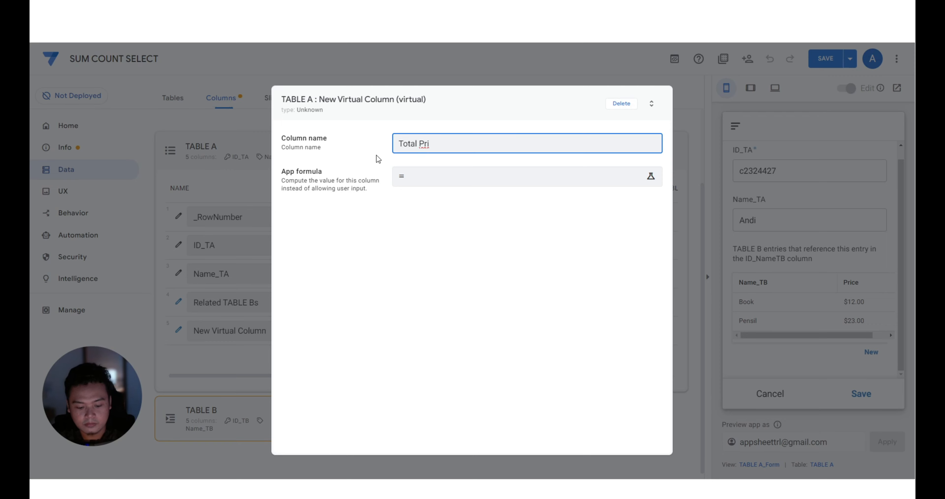
{"action": "type", "text": "ce"}
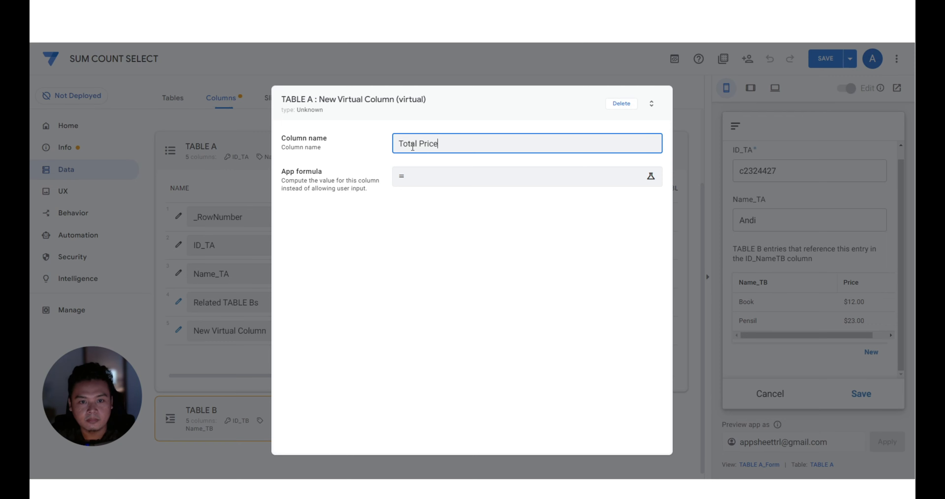
Begin the Total Price app formula with SUM(SELECT(TABLE B[Price], as the list of values to add up.
{"action": "left_click", "coordinate": [430, 177]}
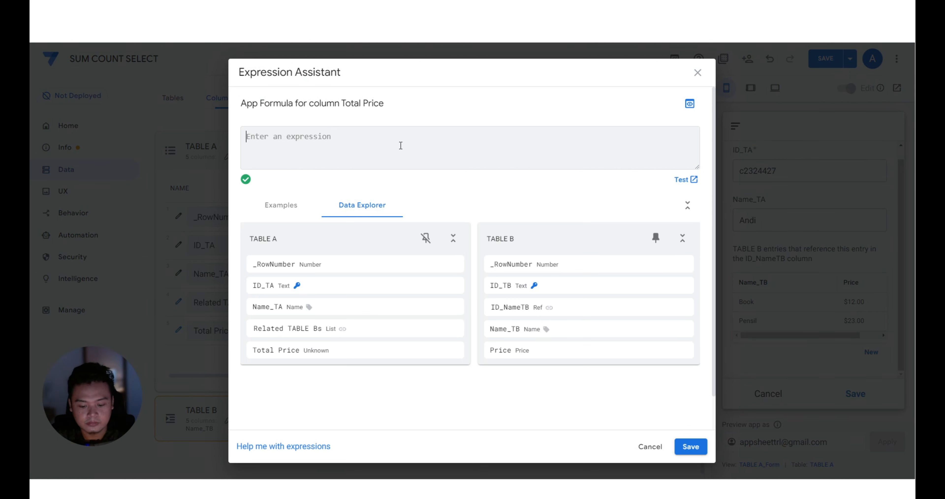
{"action": "type", "text": "SUM("}
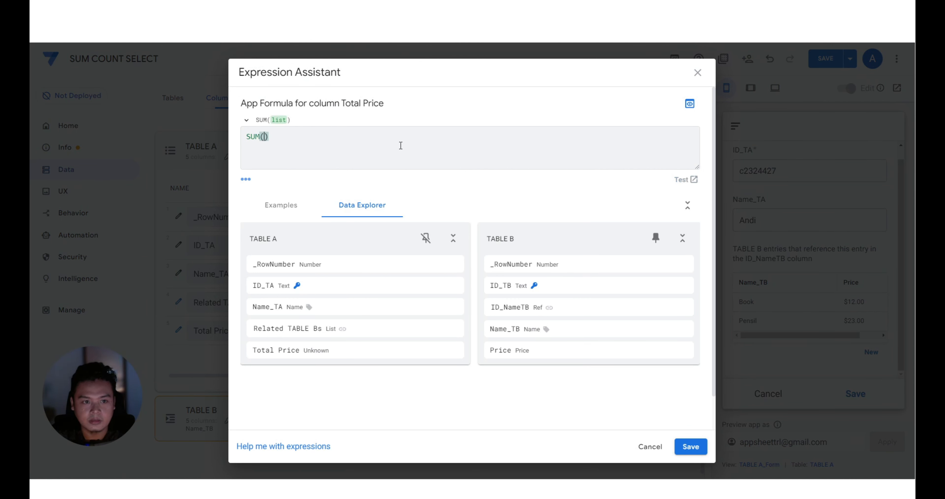
{"action": "type", "text": "SELECT"}
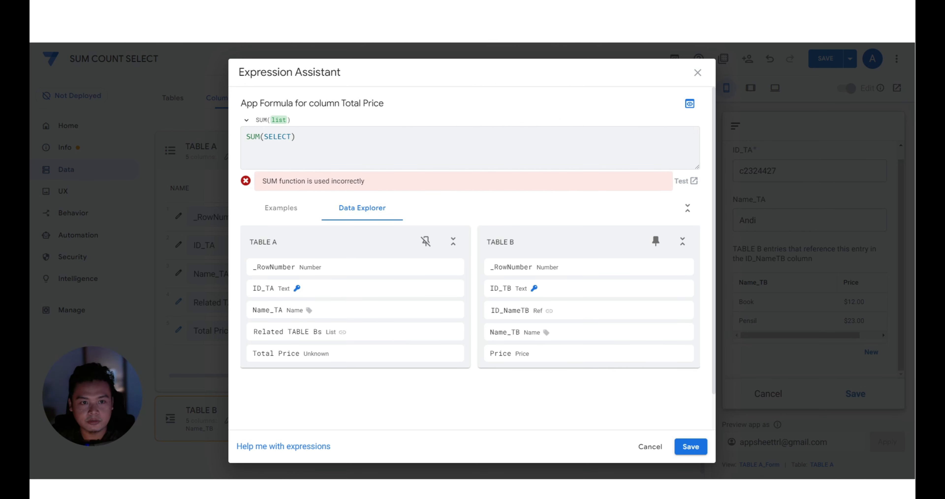
{"action": "left_click", "coordinate": [291, 137]}
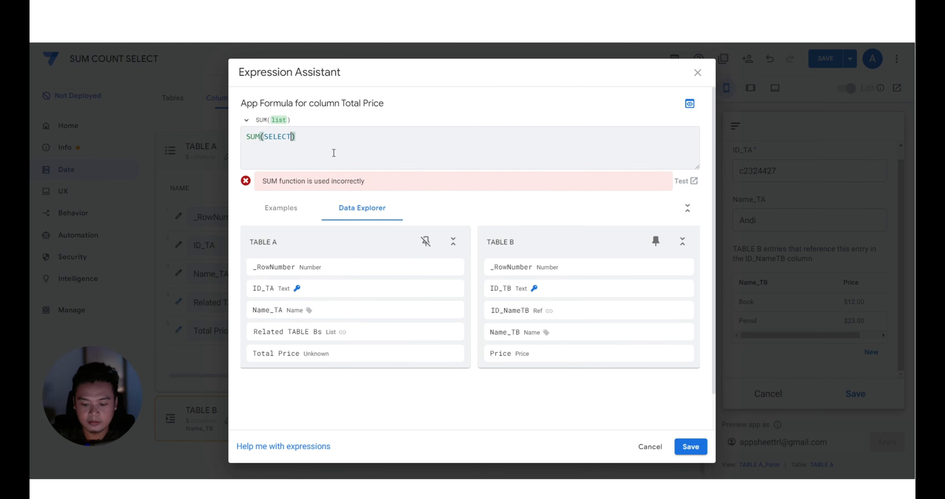
{"action": "type", "text": "("}
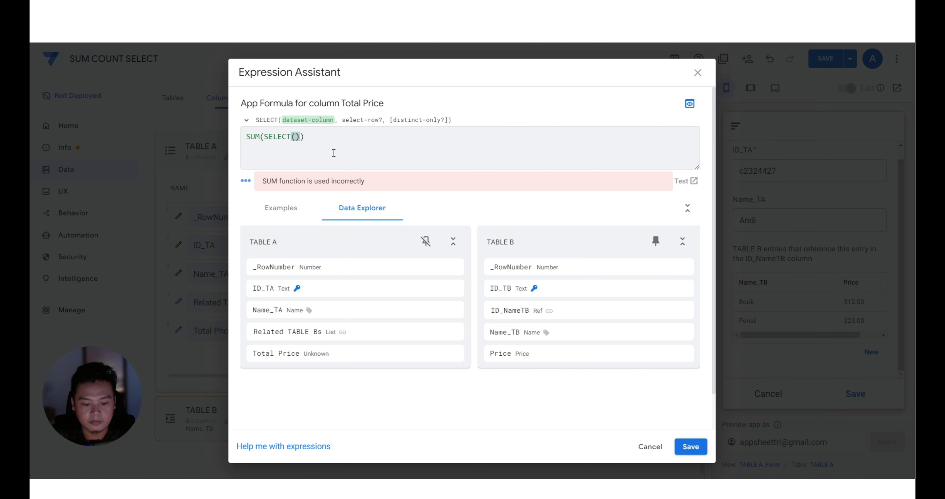
{"action": "type", "text": "TABLE"}
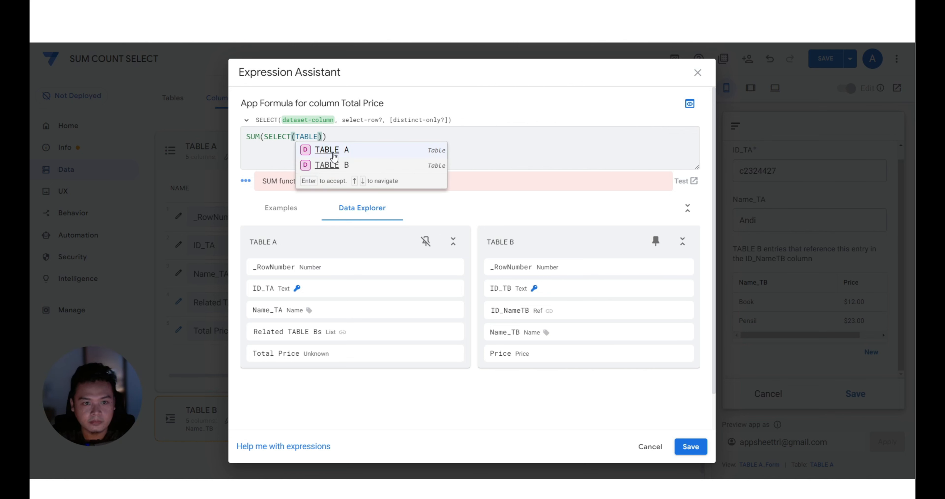
{"action": "left_click", "coordinate": [328, 164]}
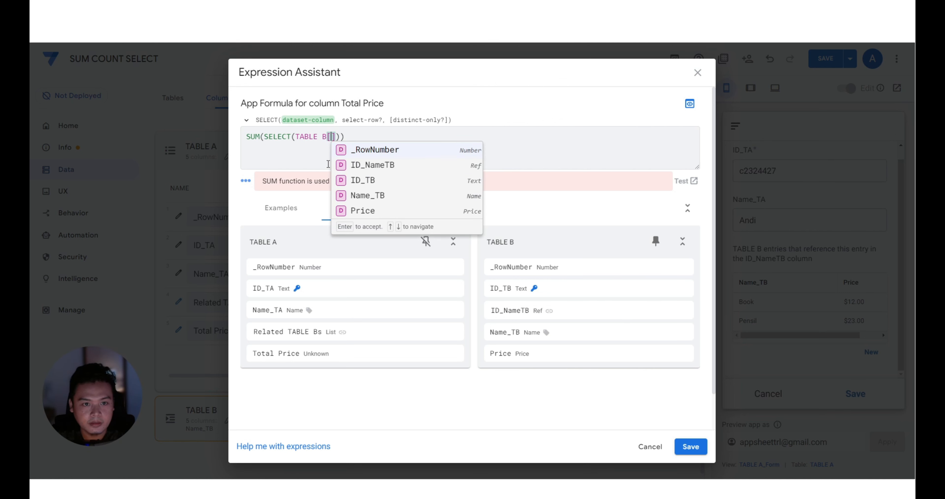
{"action": "double_click", "coordinate": [331, 137]}
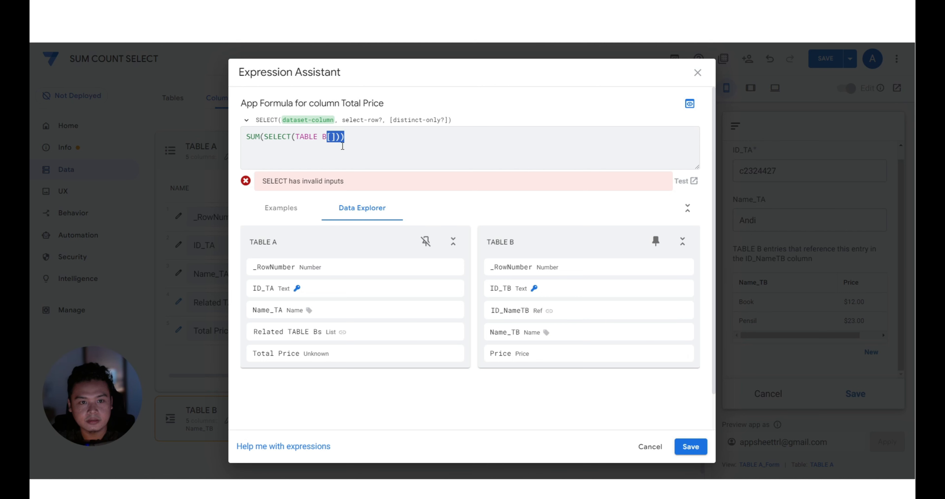
{"action": "left_click", "coordinate": [332, 138]}
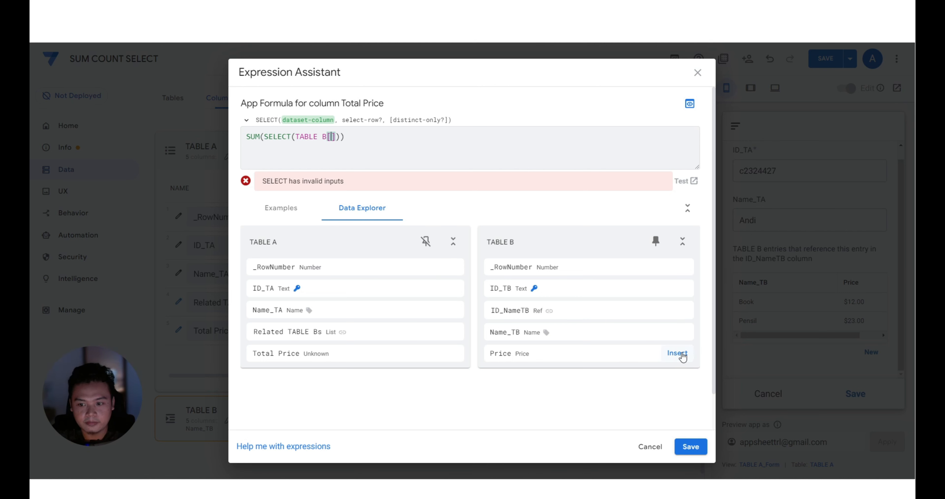
{"action": "left_click", "coordinate": [681, 354]}
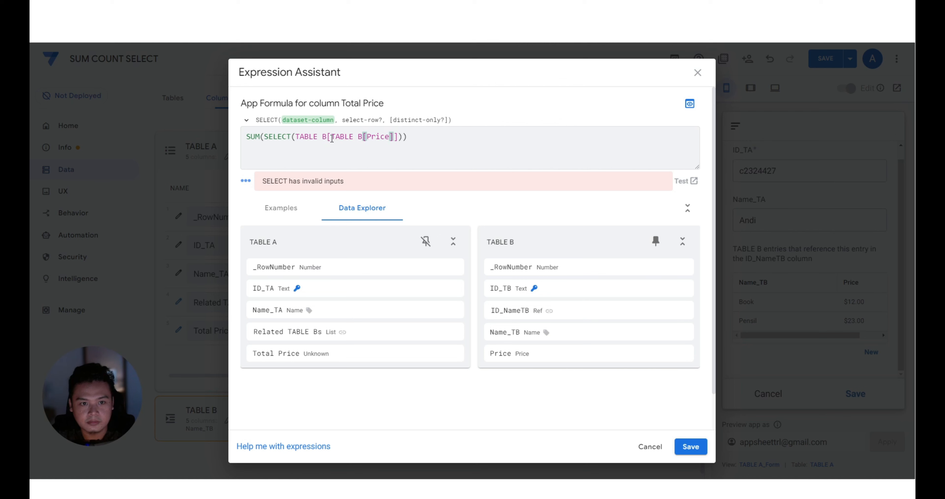
{"action": "left_click_drag", "start_coordinate": [332, 138], "coordinate": [309, 138]}
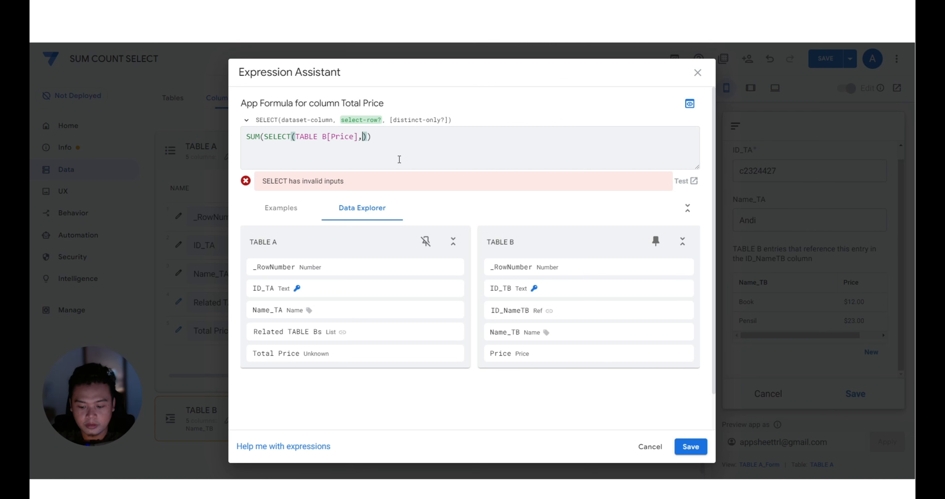
Complete the Total Price formula with the row condition [ID_NameTB]=[_THISROW].[ID_TA], and save the column and the app.
{"action": "type", "text": "["}
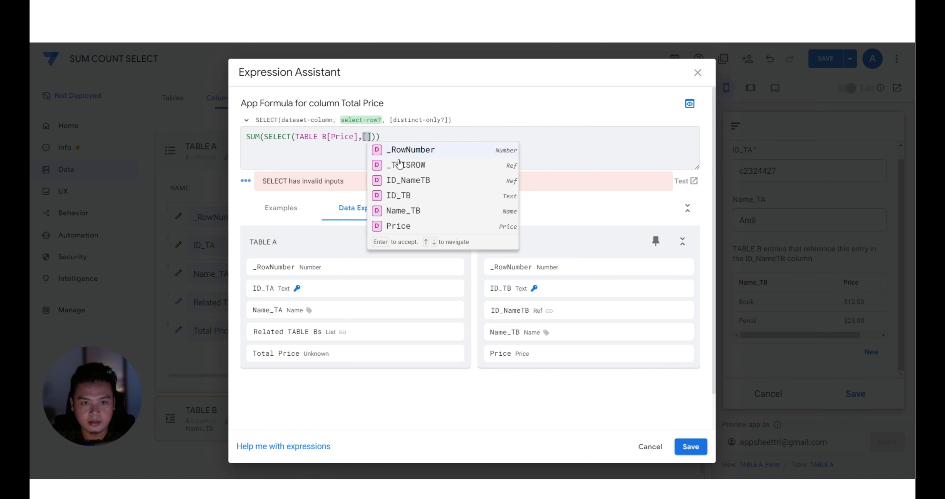
{"action": "left_click", "coordinate": [406, 184]}
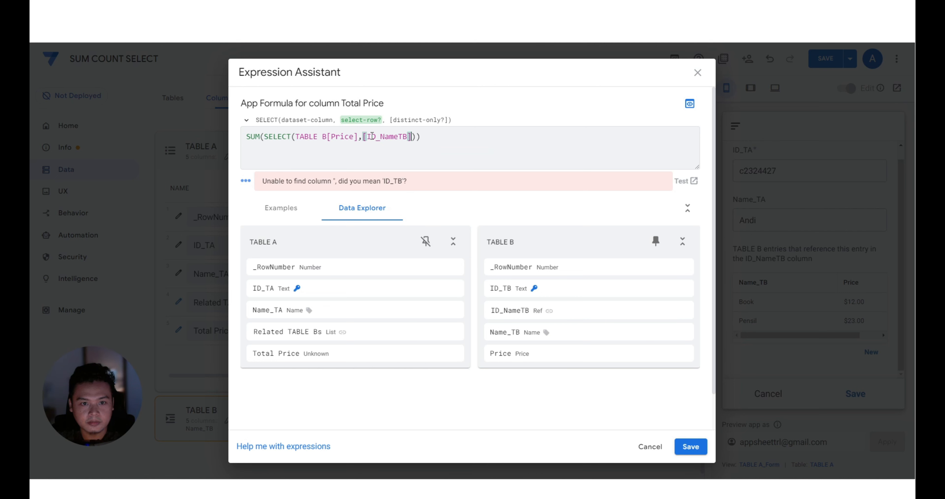
{"action": "mouse_move", "coordinate": [532, 314]}
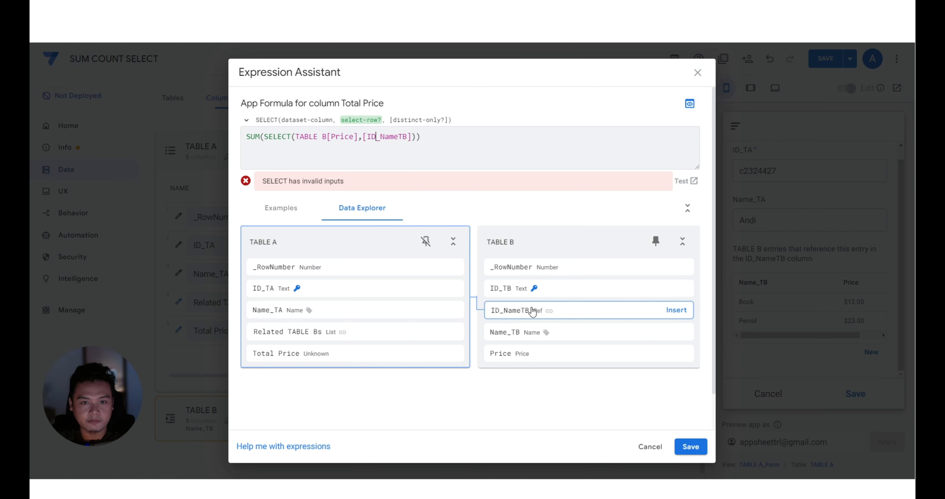
{"action": "left_click", "coordinate": [412, 137]}
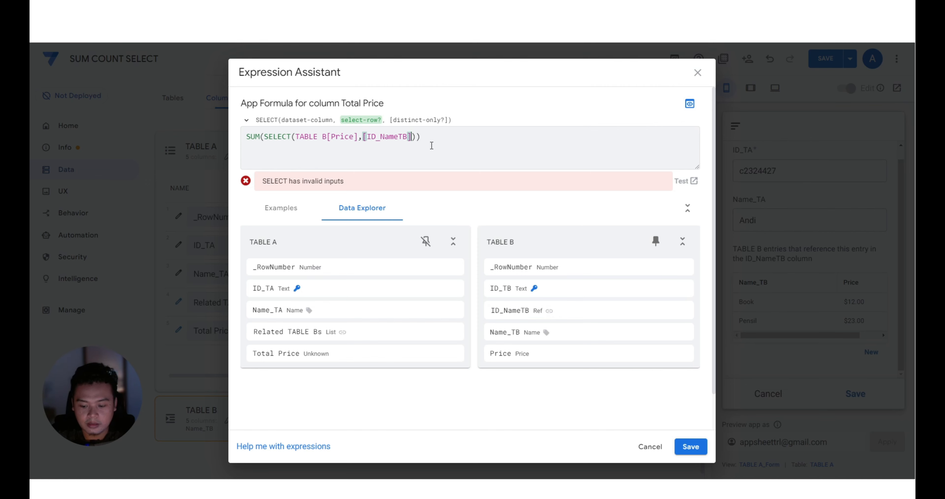
{"action": "type", "text": "=[_THISROW]"}
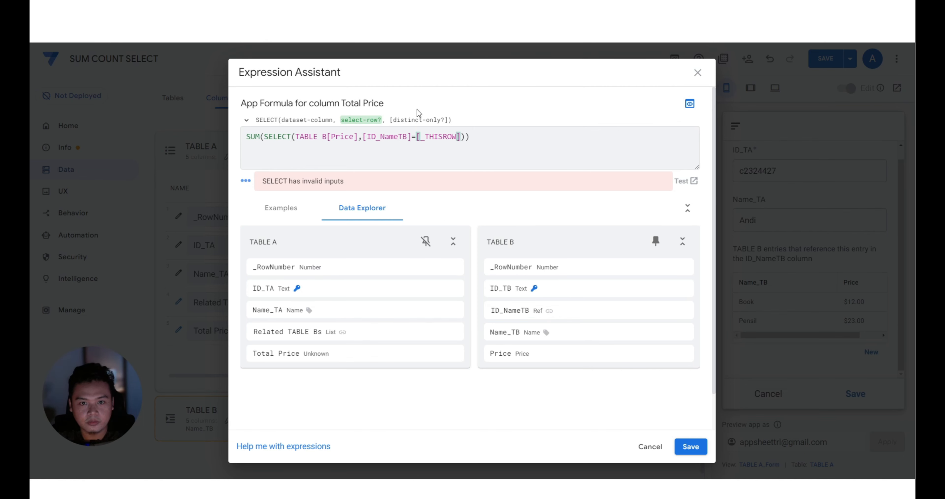
{"action": "type", "text": ".["}
{"action": "left_click", "coordinate": [443, 344]}
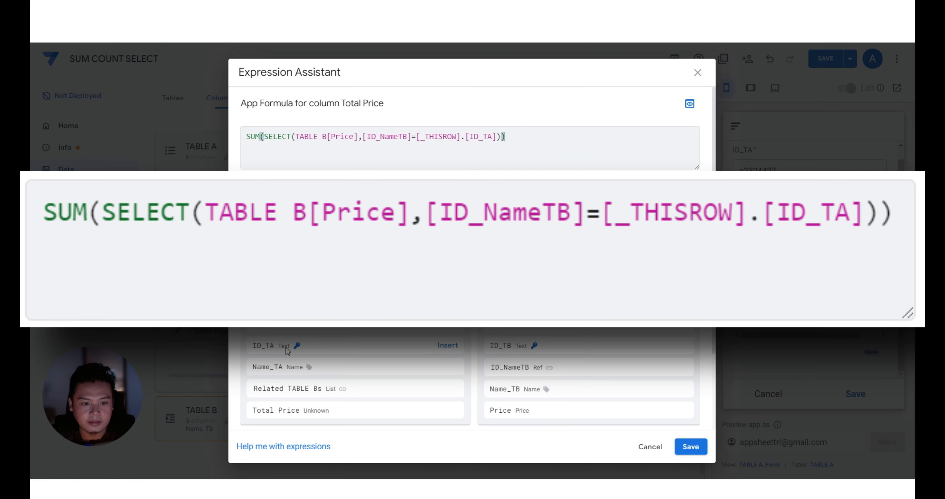
{"action": "left_click", "coordinate": [691, 446]}
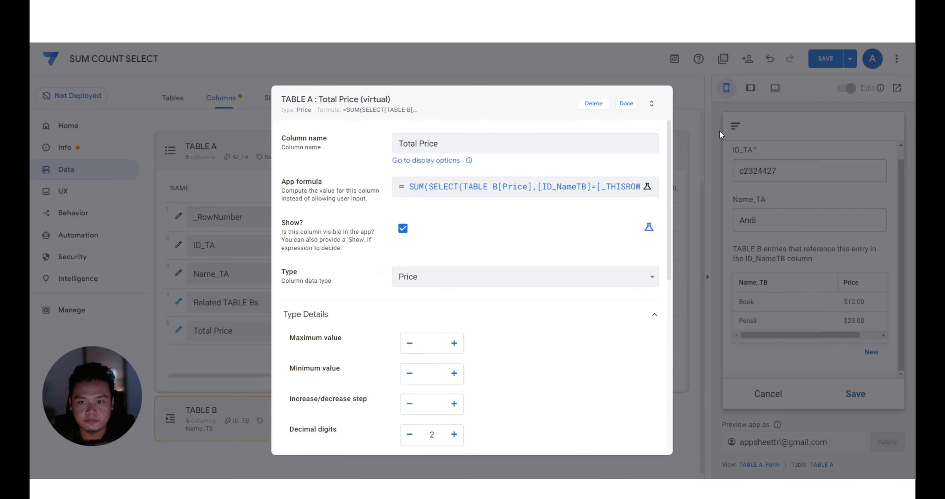
{"action": "left_click", "coordinate": [626, 104]}
{"action": "left_click", "coordinate": [835, 58]}
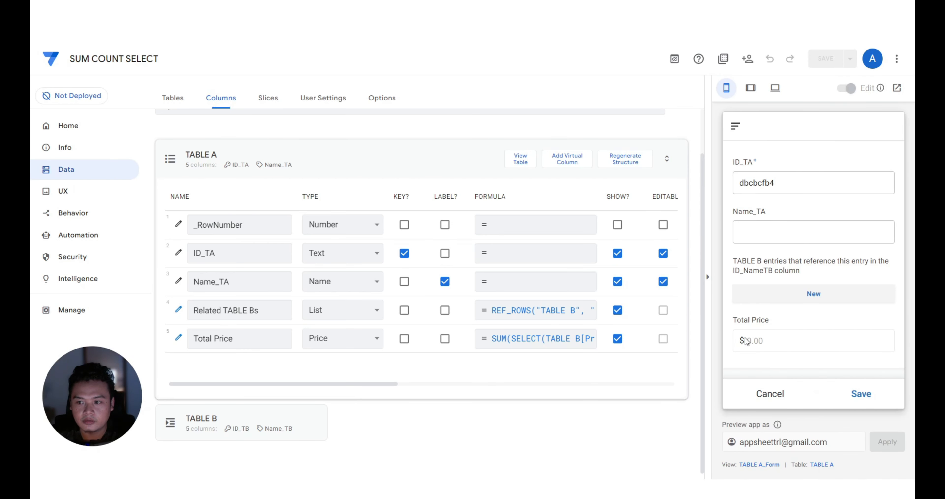
Enter a person's name as Name_TA in the preview form and save a TABLE B entry named Ruler with price 12.
{"action": "left_click_drag", "start_coordinate": [746, 338], "coordinate": [769, 338]}
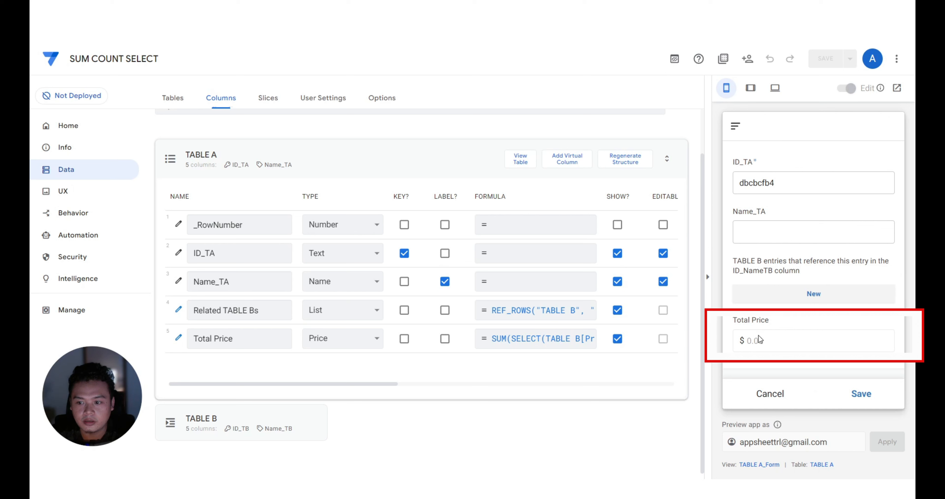
{"action": "left_click", "coordinate": [789, 237]}
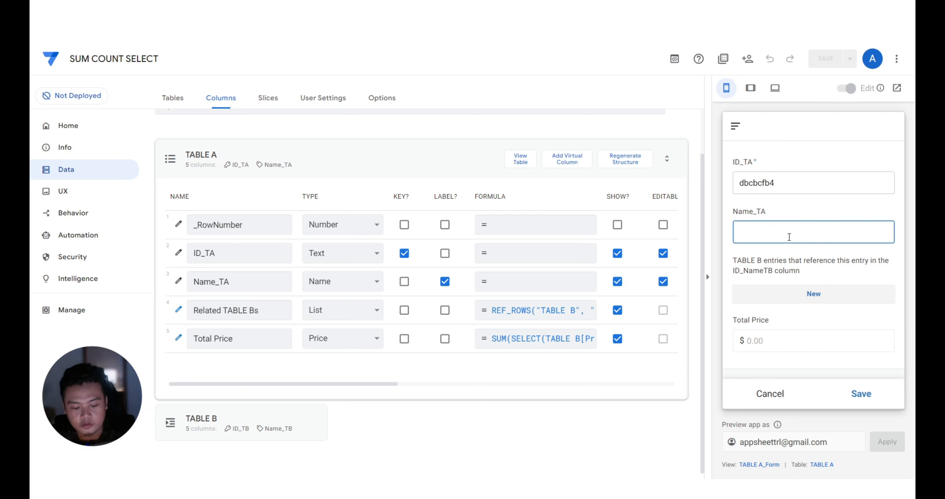
{"action": "type", "text": "Ana"}
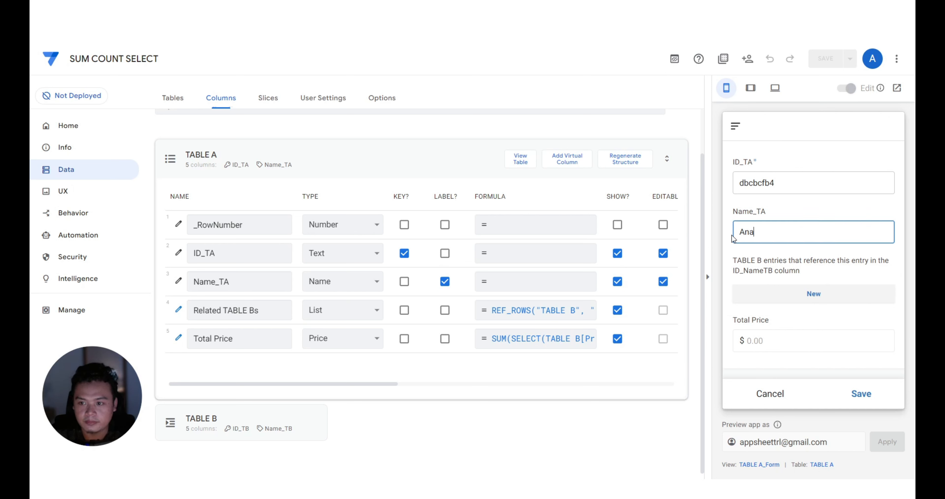
{"action": "left_click", "coordinate": [796, 293]}
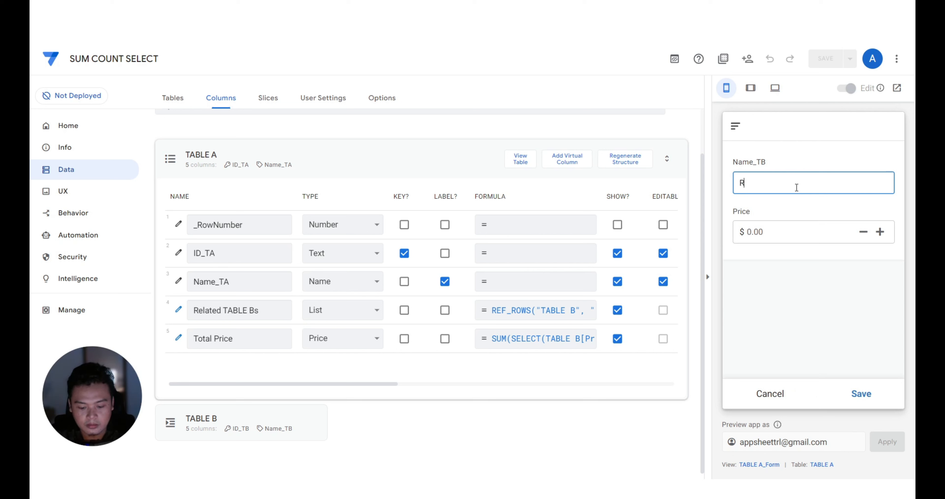
{"action": "left_click", "coordinate": [792, 229]}
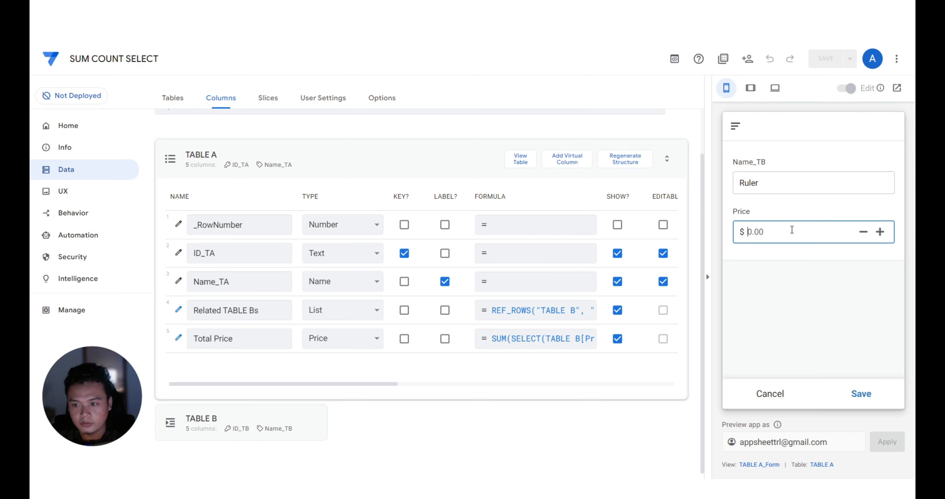
{"action": "type", "text": "12"}
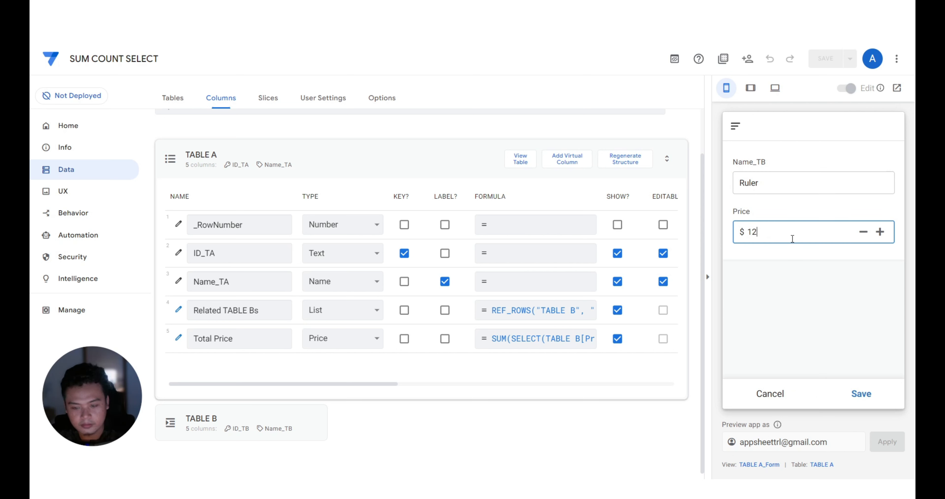
{"action": "left_click", "coordinate": [857, 399]}
{"action": "scroll", "coordinate": [789, 352], "scroll_direction": "down", "scroll_amount": 1}
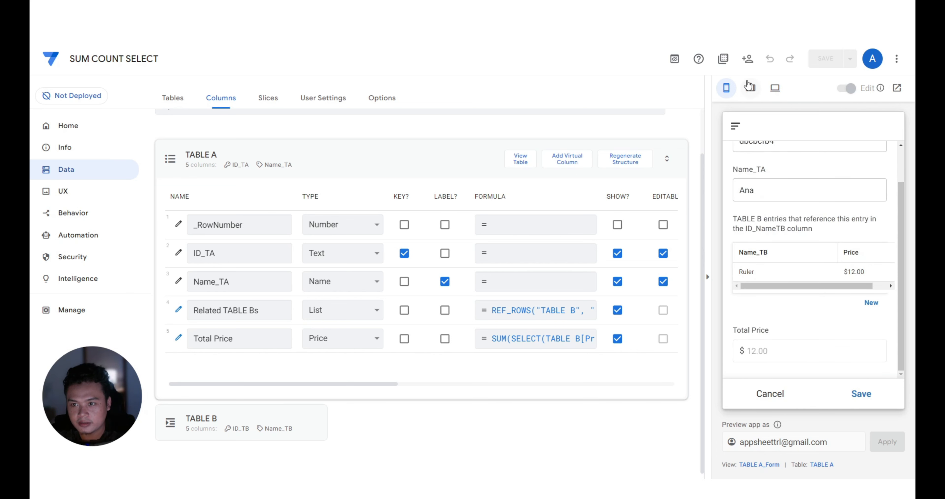
Switch the preview to tablet size and add a TABLE B entry named Shoes with price 345 to the form.
{"action": "left_click", "coordinate": [751, 88]}
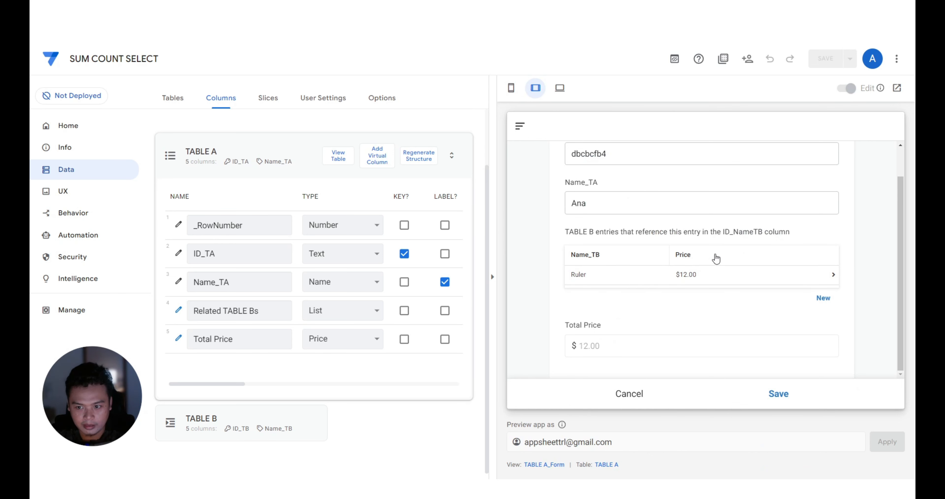
{"action": "left_click", "coordinate": [824, 298]}
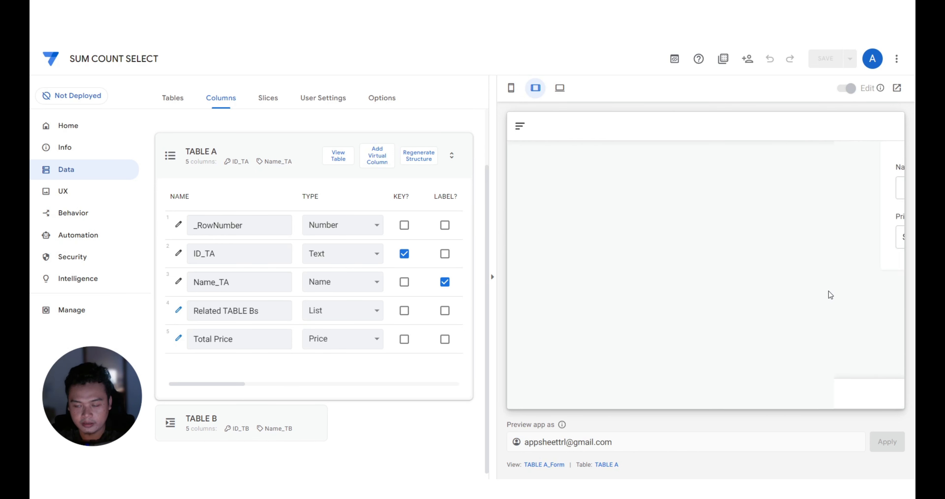
{"action": "type", "text": "123"}
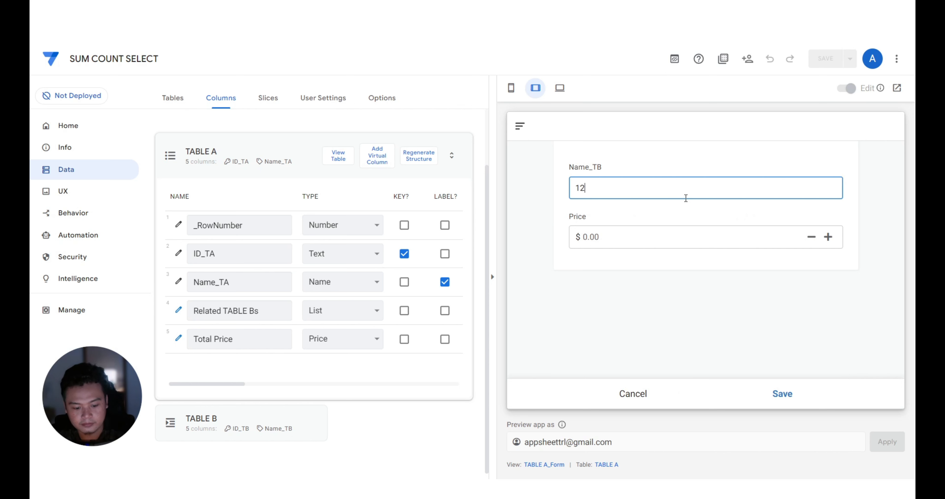
{"action": "left_click", "coordinate": [693, 285]}
{"action": "left_click", "coordinate": [622, 197]}
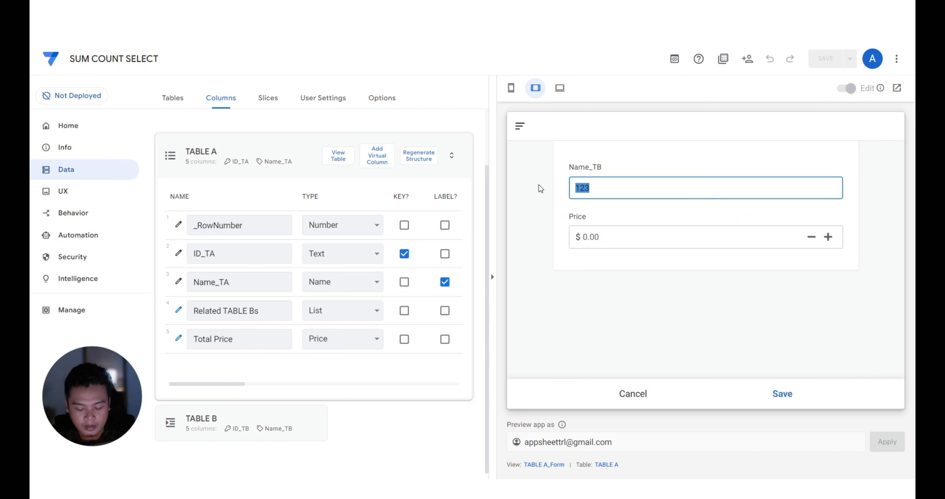
{"action": "type", "text": "Shoes"}
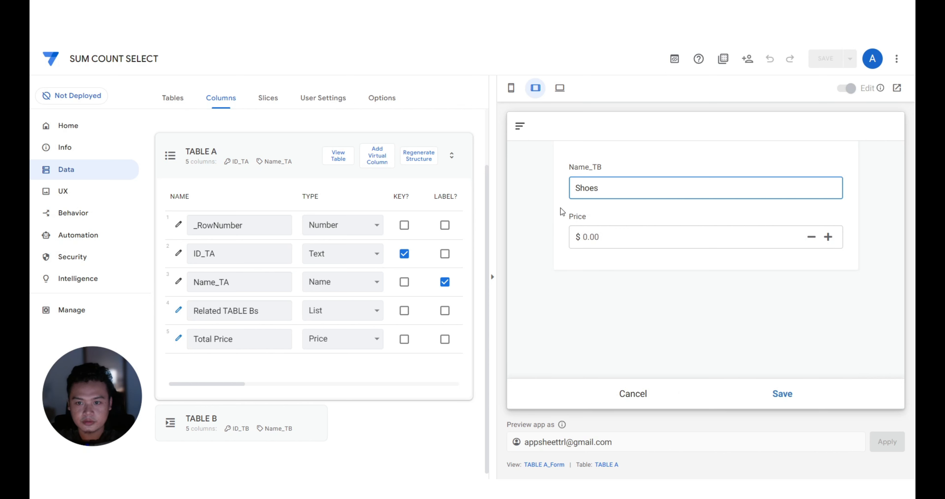
{"action": "left_click", "coordinate": [601, 234]}
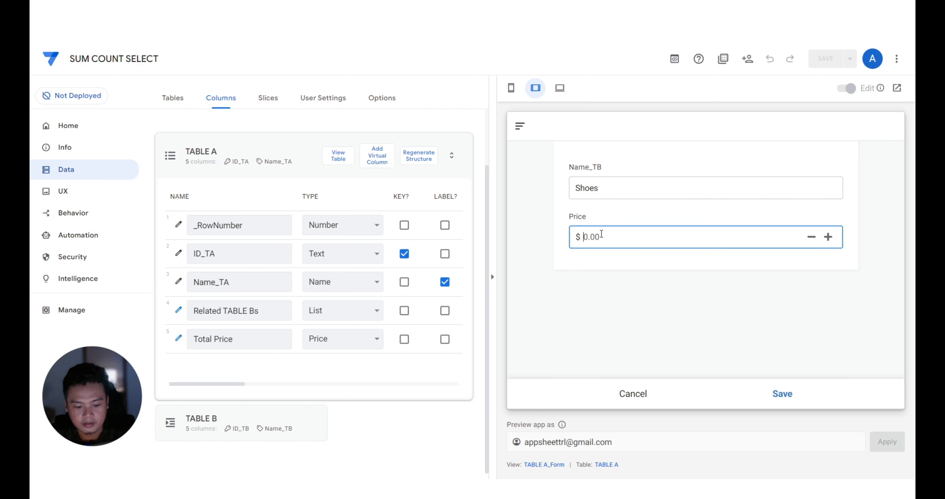
{"action": "type", "text": "345"}
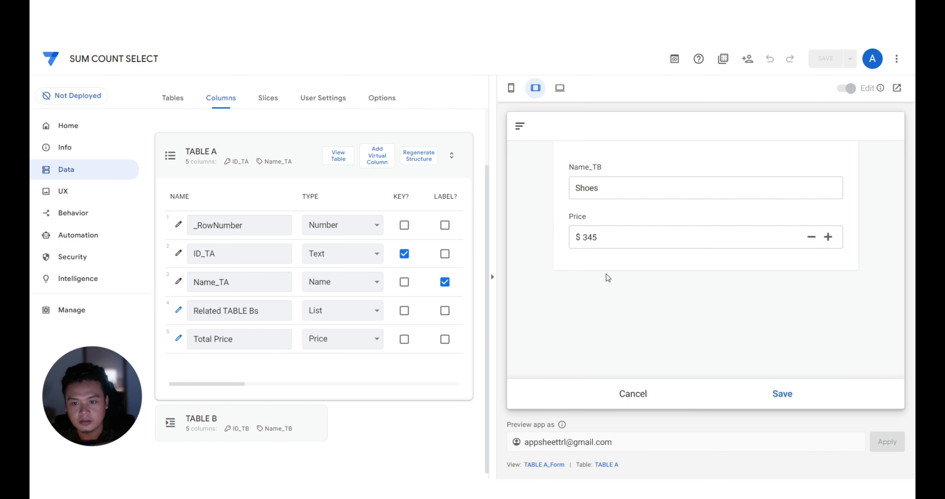
{"action": "left_click", "coordinate": [783, 397]}
{"action": "scroll", "coordinate": [668, 312], "scroll_direction": "down", "scroll_amount": 1}
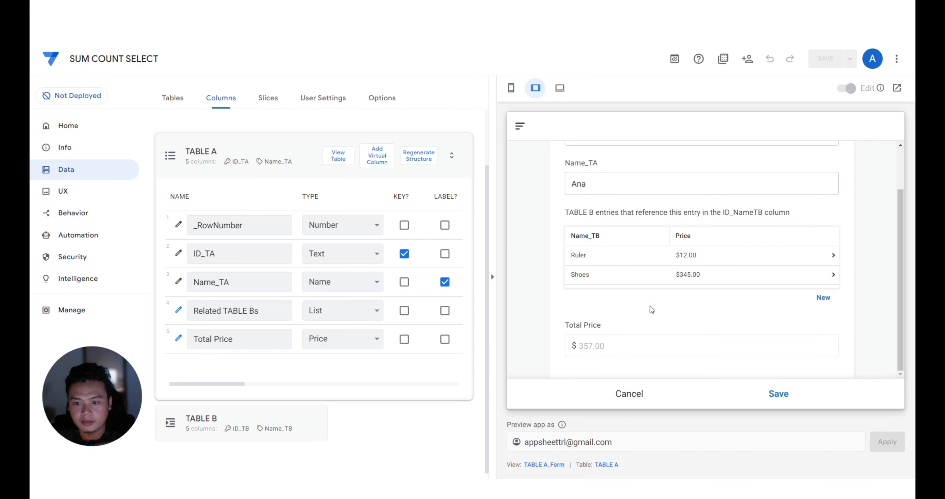
Save the TABLE A form and open the TABLE A list in the preview.
{"action": "left_click_drag", "start_coordinate": [581, 348], "coordinate": [626, 348]}
{"action": "left_click", "coordinate": [623, 301]}
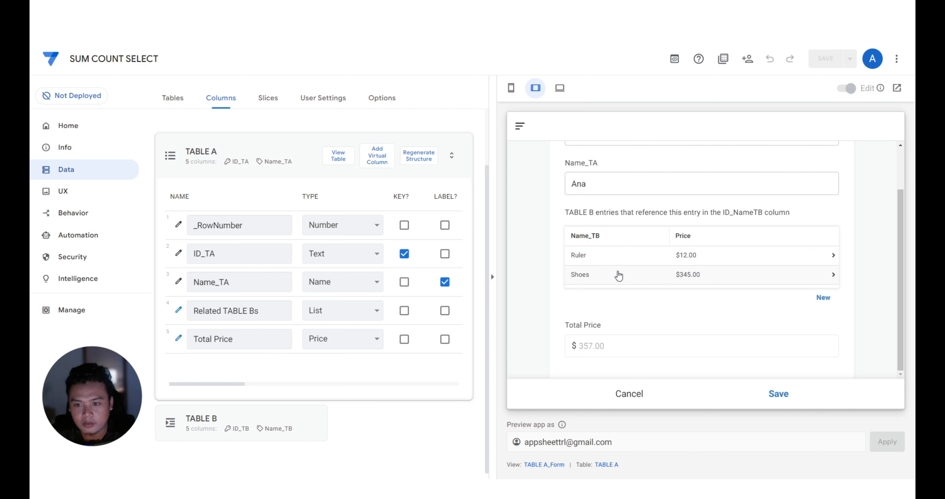
{"action": "left_click", "coordinate": [778, 393]}
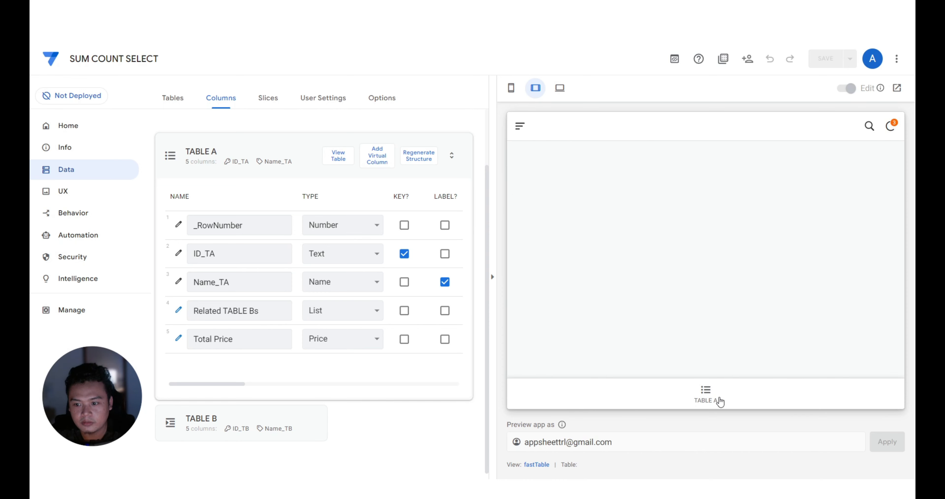
{"action": "left_click", "coordinate": [705, 396]}
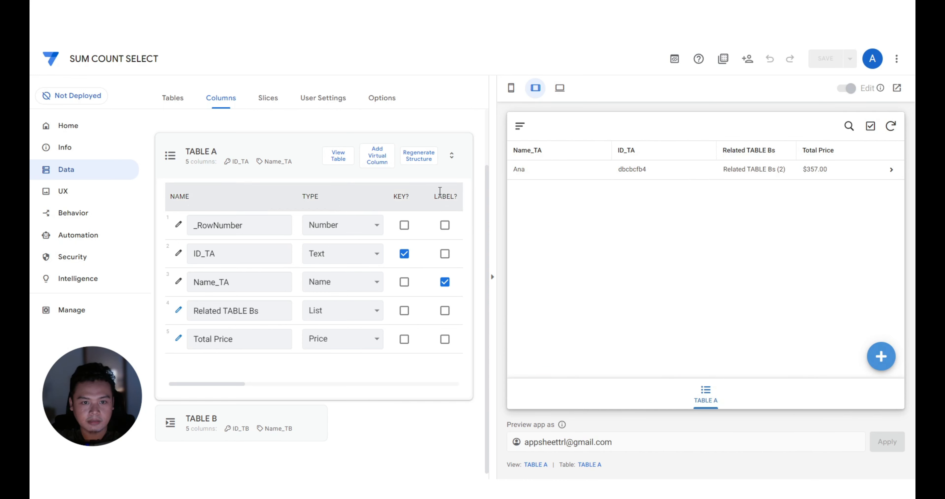
Return the preview to phone size and copy the whole Total Price app formula without changing it.
{"action": "left_click", "coordinate": [512, 89]}
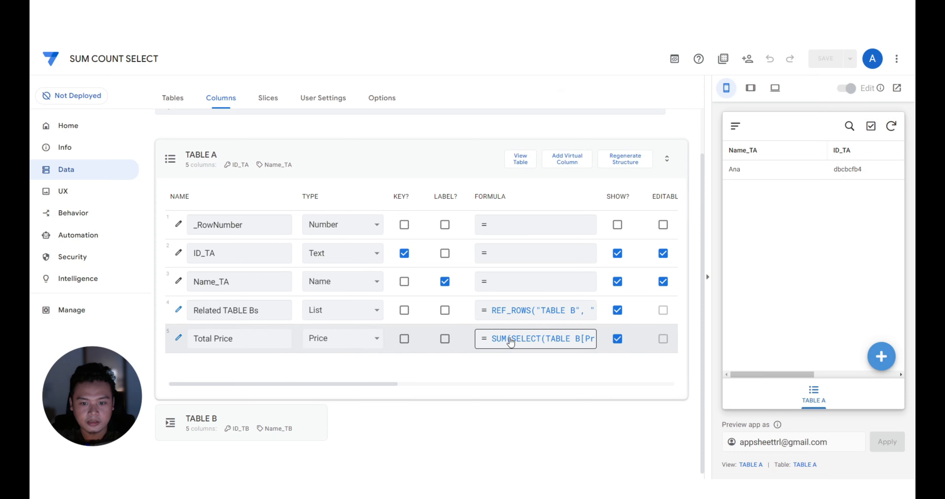
{"action": "left_click", "coordinate": [500, 339]}
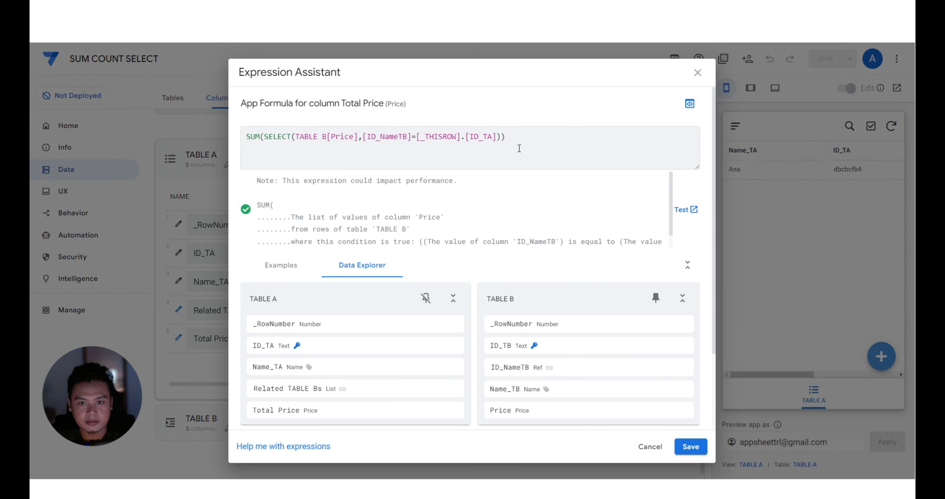
{"action": "left_click_drag", "start_coordinate": [506, 137], "coordinate": [239, 142]}
{"action": "key", "text": "ctrl+c"}
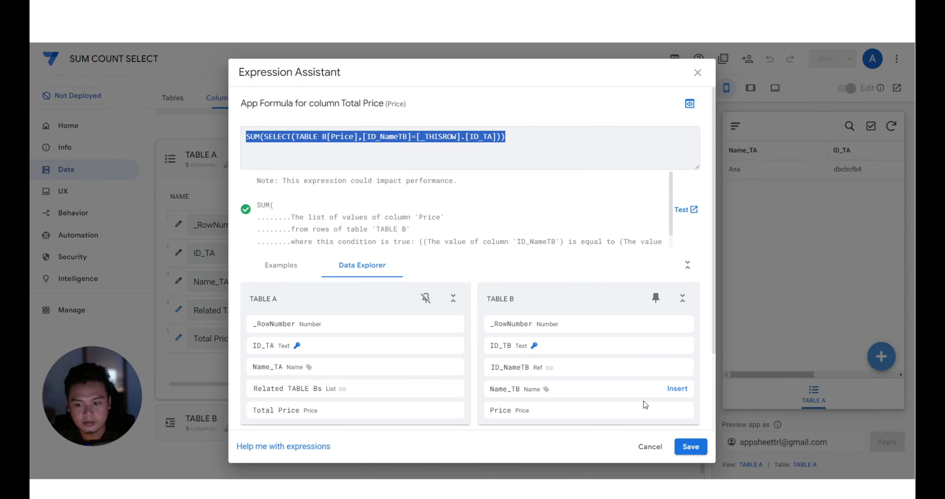
{"action": "left_click", "coordinate": [648, 449]}
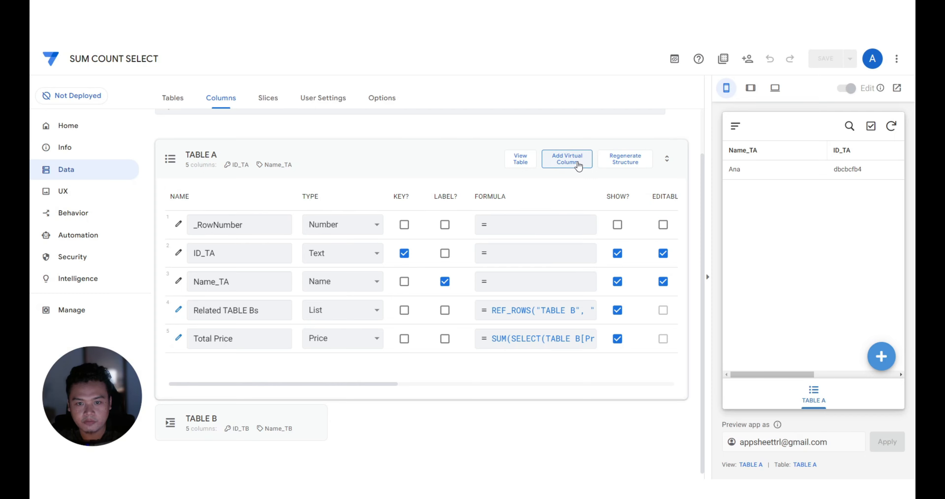
Add a virtual column named TOTEL ROW to TABLE A and open its app formula for editing.
{"action": "left_click", "coordinate": [568, 159]}
{"action": "left_click_drag", "start_coordinate": [491, 145], "coordinate": [333, 146]}
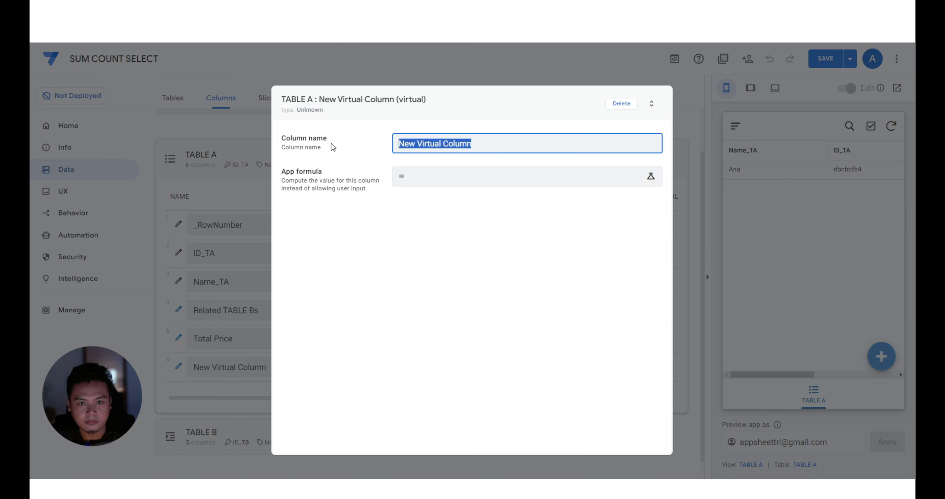
{"action": "type", "text": "total"}
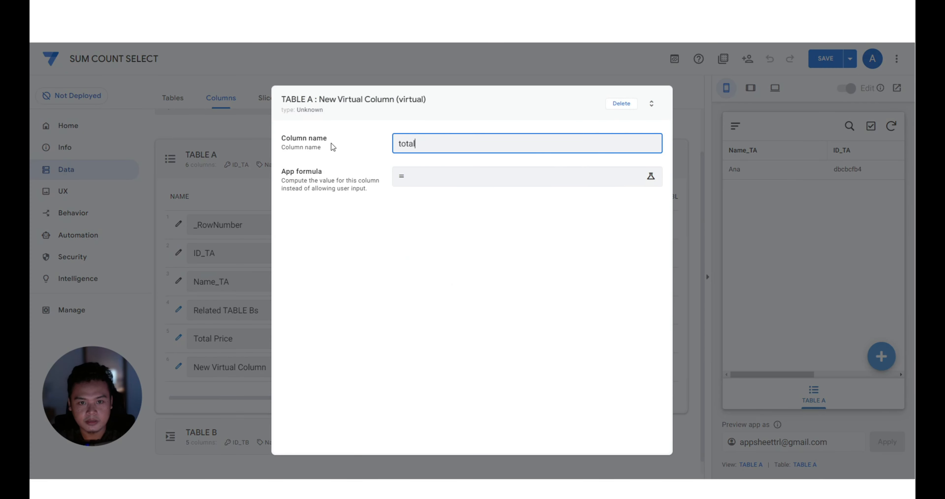
{"action": "key", "text": "BackSpace"}
{"action": "key", "text": "BackSpace"}
{"action": "key", "text": "BackSpace"}
{"action": "key", "text": "BackSpace"}
{"action": "type", "text": "TO"}
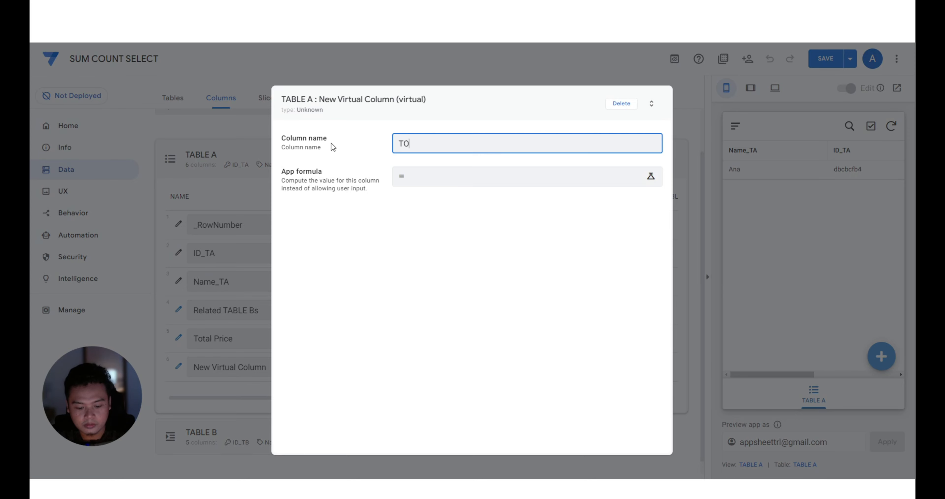
{"action": "type", "text": "TEL ROW"}
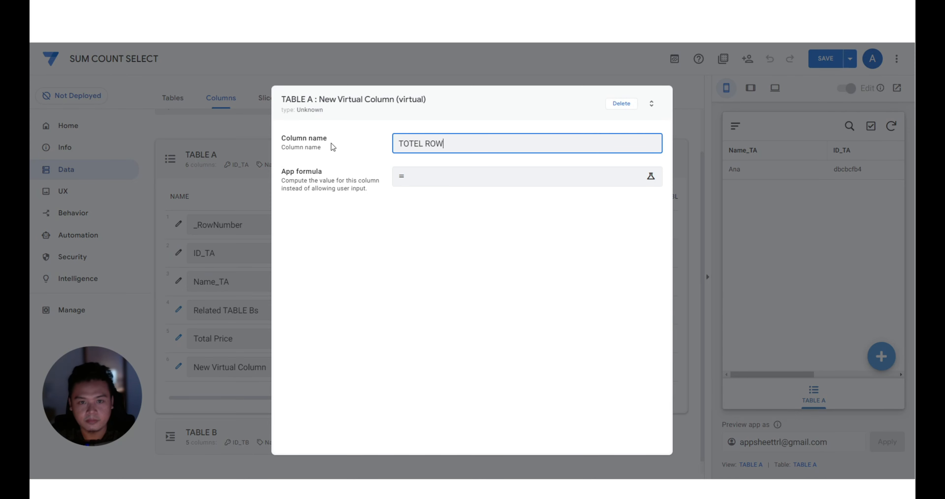
{"action": "left_click", "coordinate": [459, 176]}
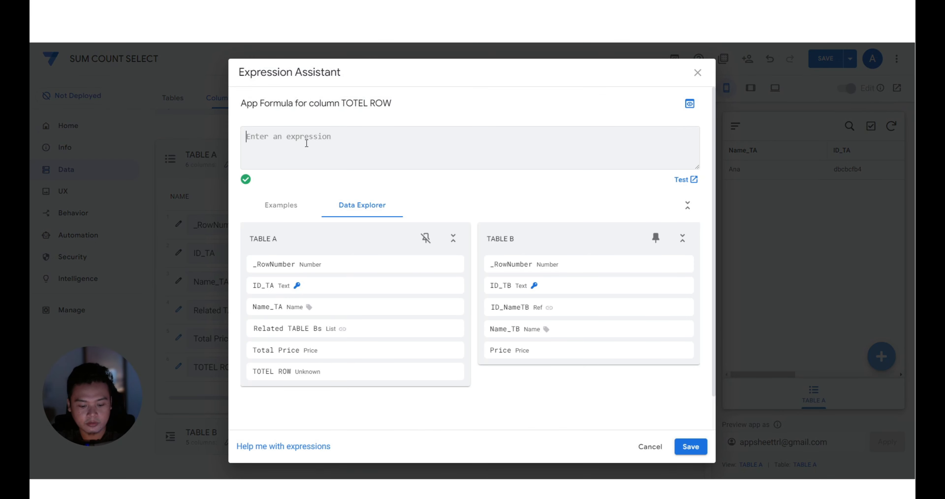
Set the TOTEL ROW app formula to COUNT(SELECT(TABLE B[Price],[ID_NameTB]=[_THISROW].[ID_TA])).
{"action": "key", "text": "ctrl+v"}
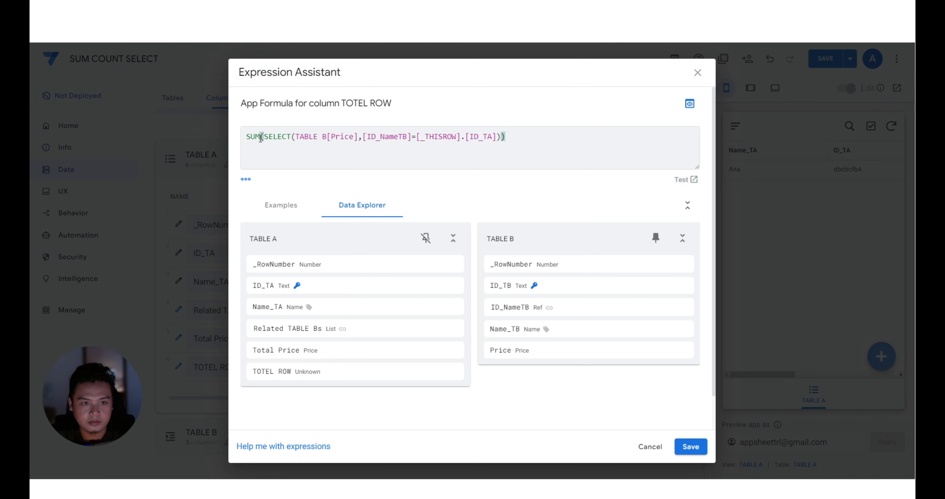
{"action": "left_click_drag", "start_coordinate": [260, 137], "coordinate": [244, 139]}
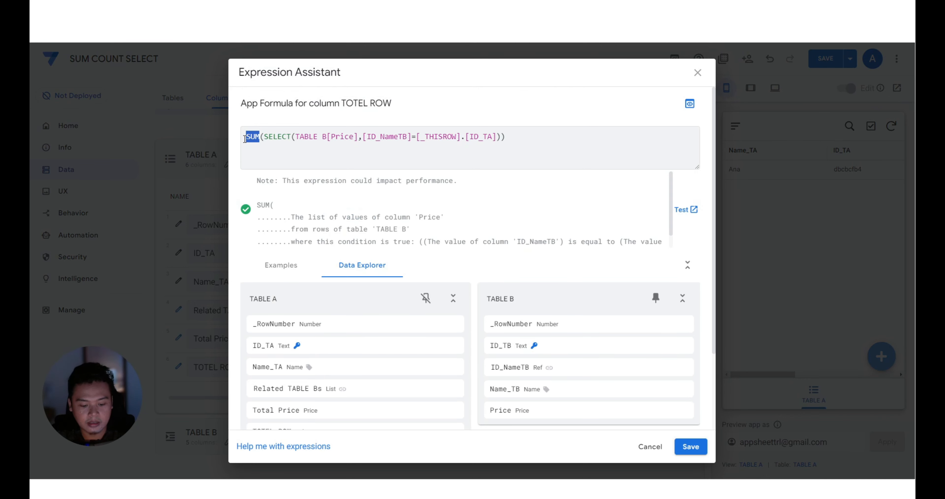
{"action": "type", "text": "COUNT"}
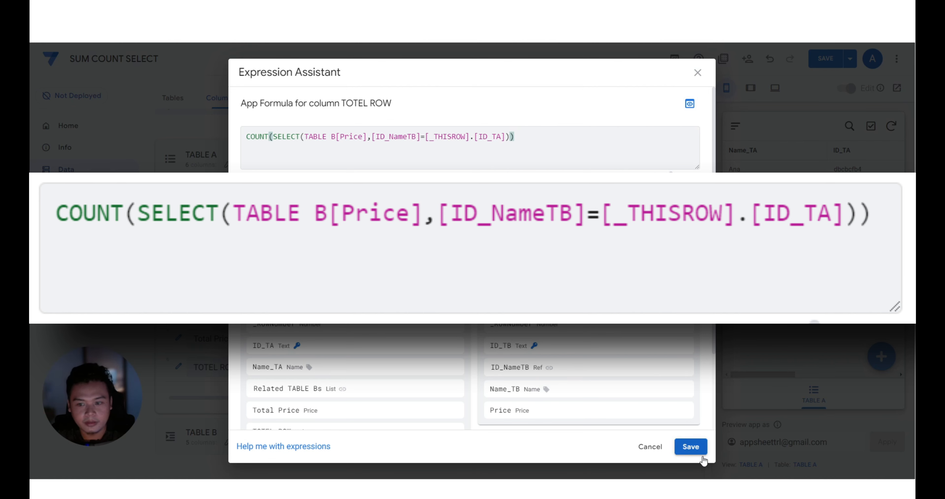
{"action": "left_click", "coordinate": [685, 447]}
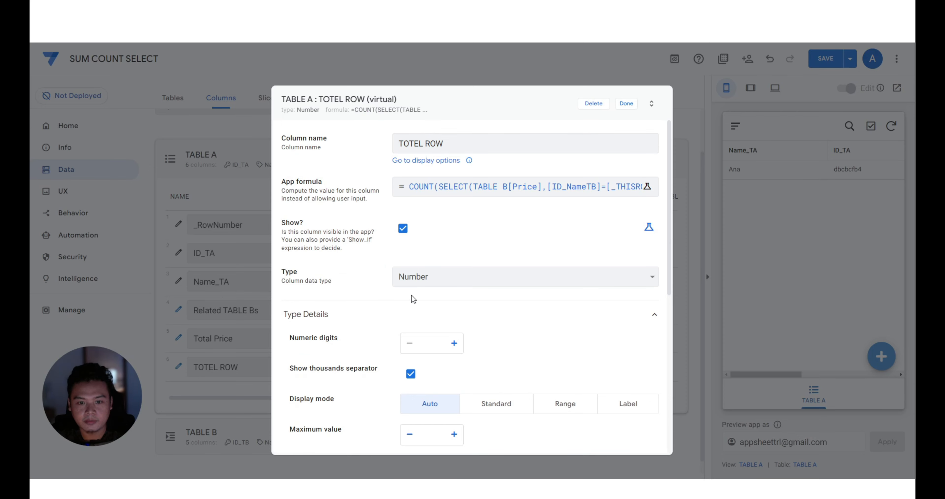
Finish editing the column, save the app and open a new TABLE A form in the preview.
{"action": "left_click", "coordinate": [626, 106]}
{"action": "left_click", "coordinate": [831, 54]}
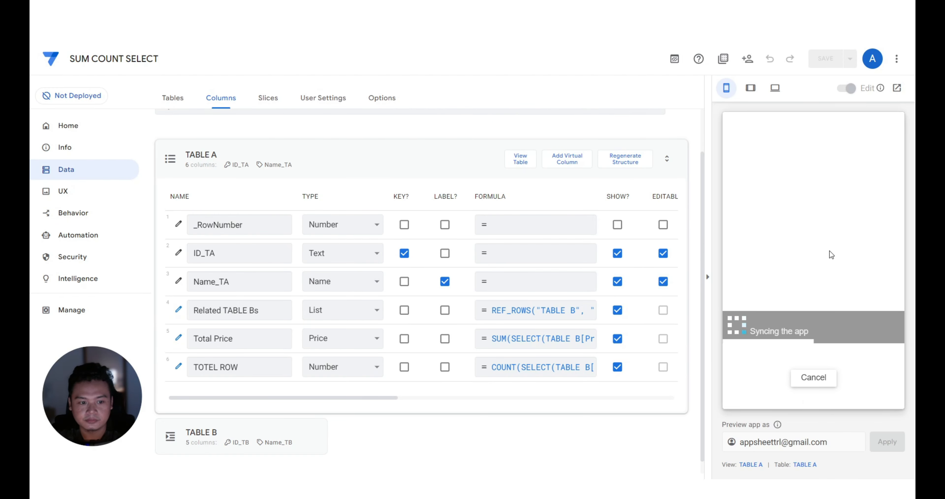
{"action": "left_click", "coordinate": [879, 355]}
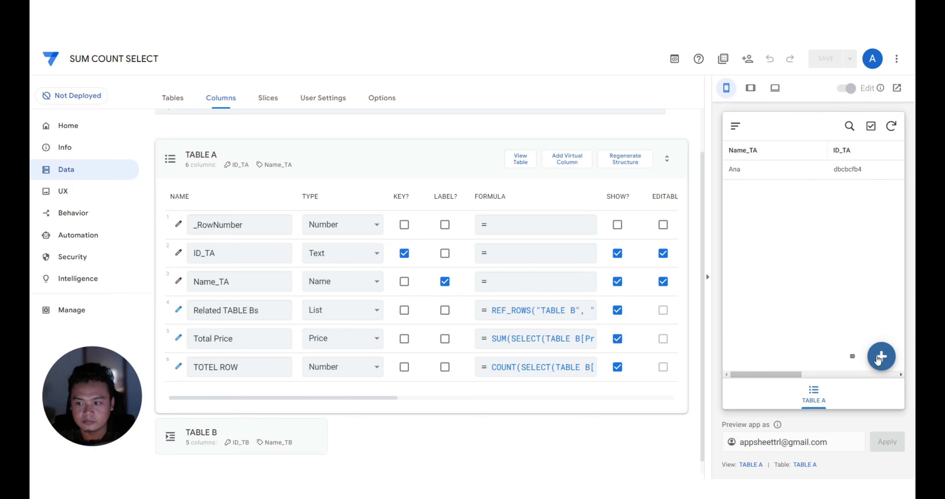
{"action": "scroll", "coordinate": [846, 312], "scroll_direction": "down", "scroll_amount": 1}
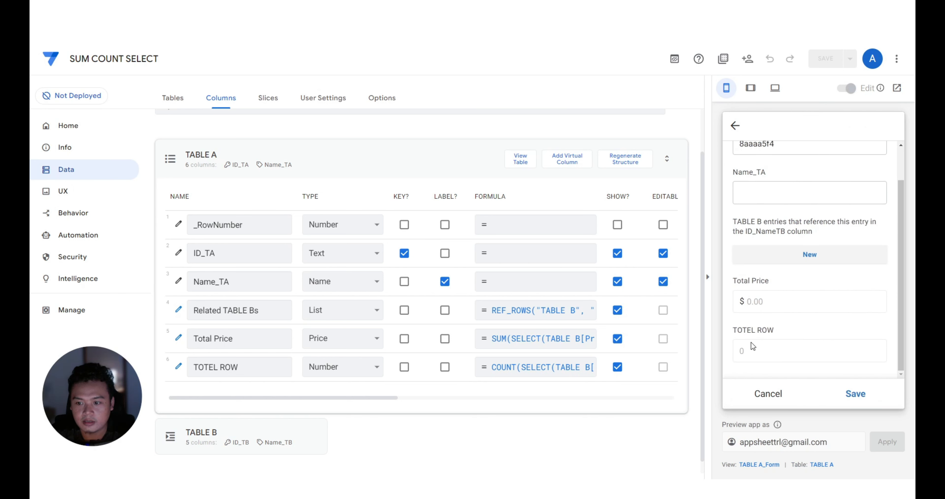
Rename the TABLE A column TOTEL ROW to TOTAL ROWS and save the app.
{"action": "left_click", "coordinate": [202, 370]}
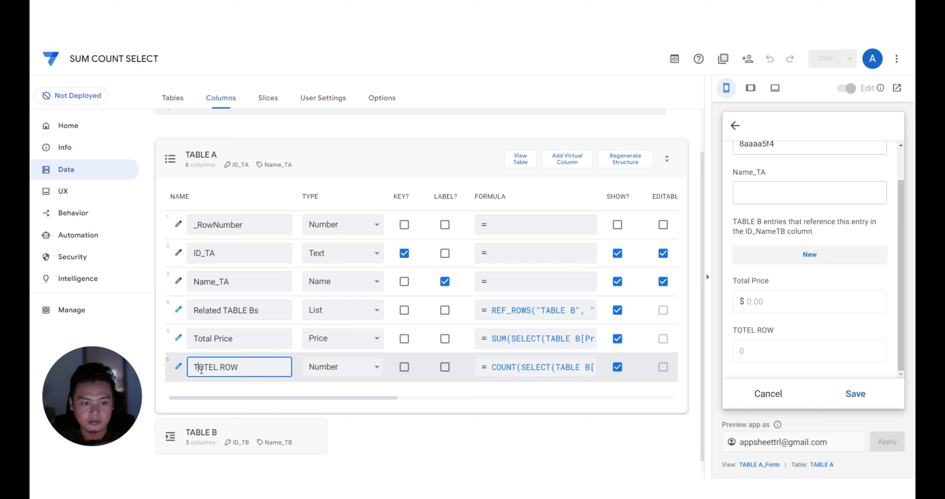
{"action": "left_click", "coordinate": [215, 368]}
{"action": "key", "text": "BackSpace"}
{"action": "type", "text": "A"}
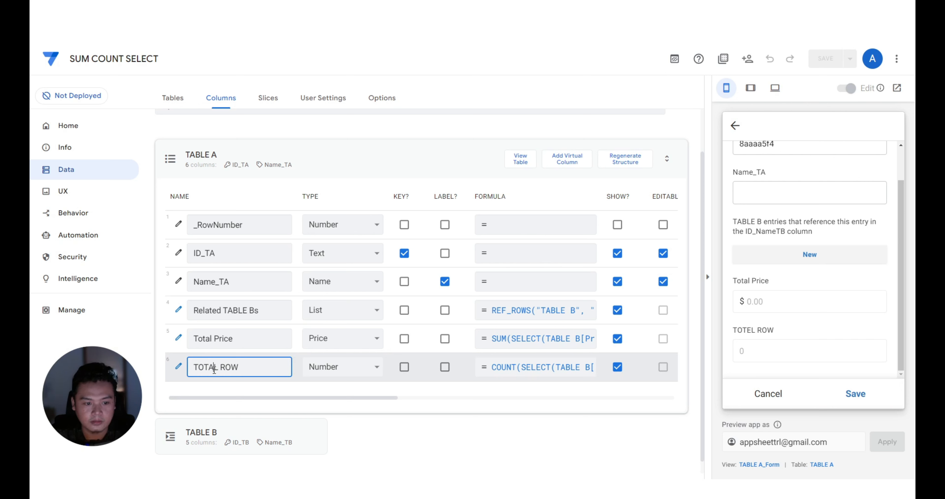
{"action": "left_click", "coordinate": [250, 367]}
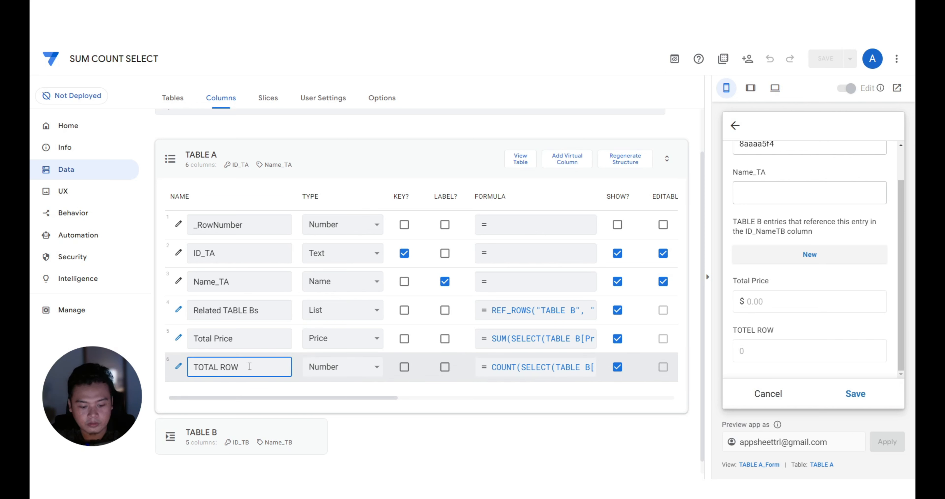
{"action": "type", "text": "S"}
{"action": "left_click", "coordinate": [793, 124]}
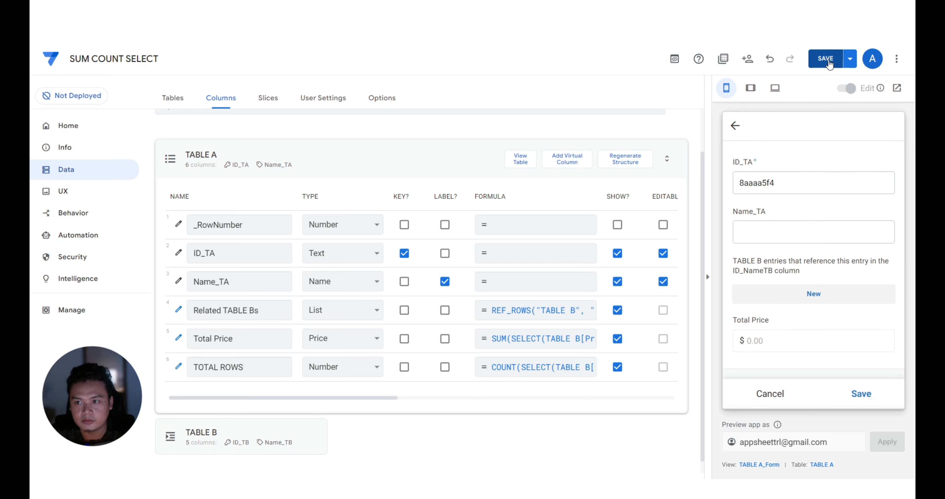
{"action": "left_click", "coordinate": [827, 58]}
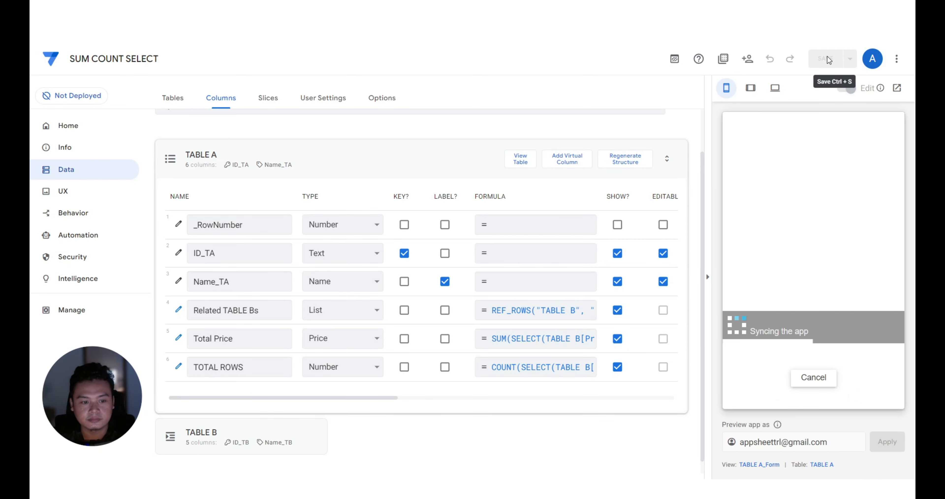
{"action": "scroll", "coordinate": [834, 210], "scroll_direction": "down", "scroll_amount": 1}
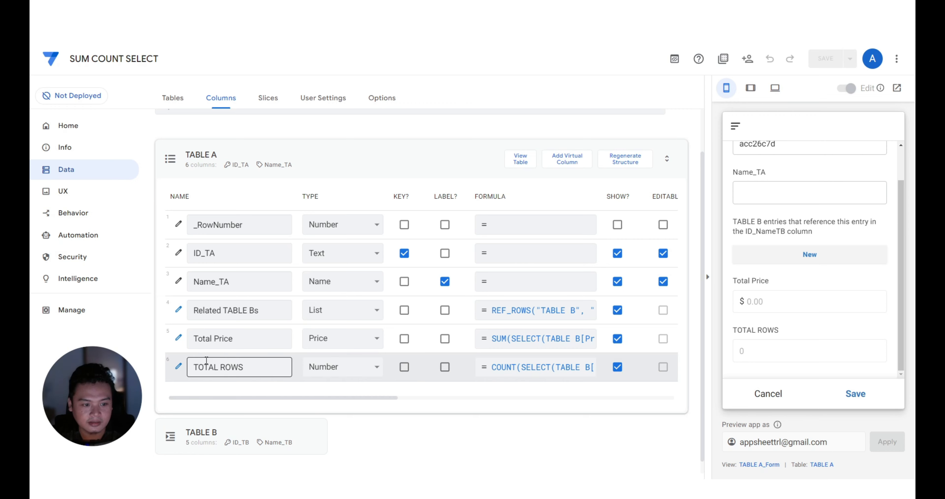
Give the TOTAL ROWS column the Valid If condition [_THIS]<=3 and save the app.
{"action": "left_click", "coordinate": [177, 367]}
{"action": "scroll", "coordinate": [469, 320], "scroll_direction": "down", "scroll_amount": 5}
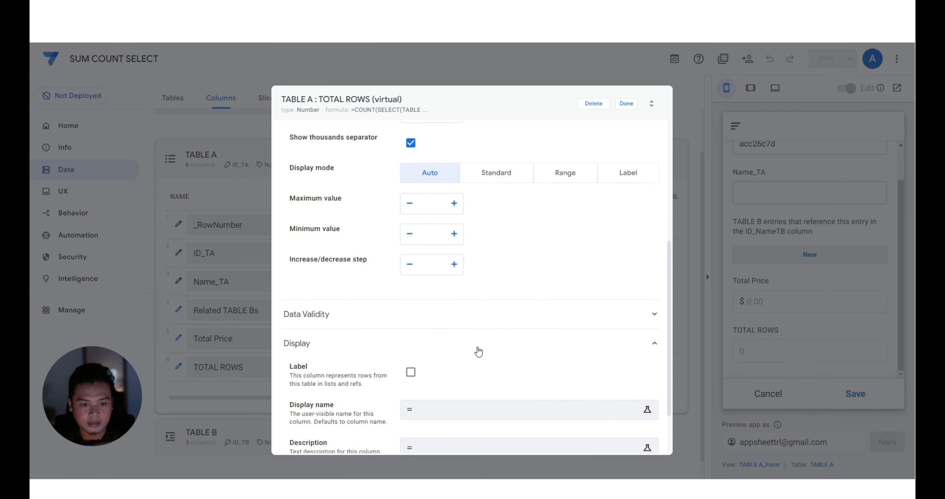
{"action": "scroll", "coordinate": [481, 390], "scroll_direction": "down", "scroll_amount": 2}
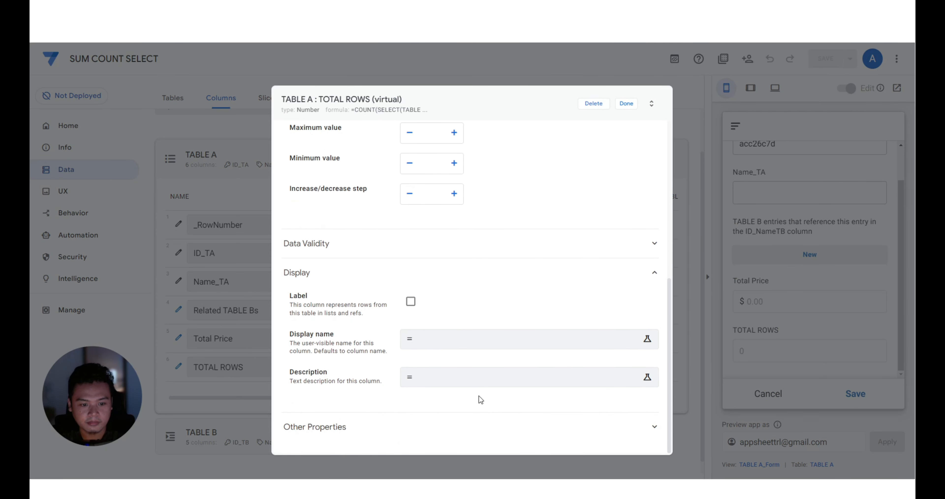
{"action": "left_click", "coordinate": [475, 248]}
{"action": "left_click", "coordinate": [433, 277]}
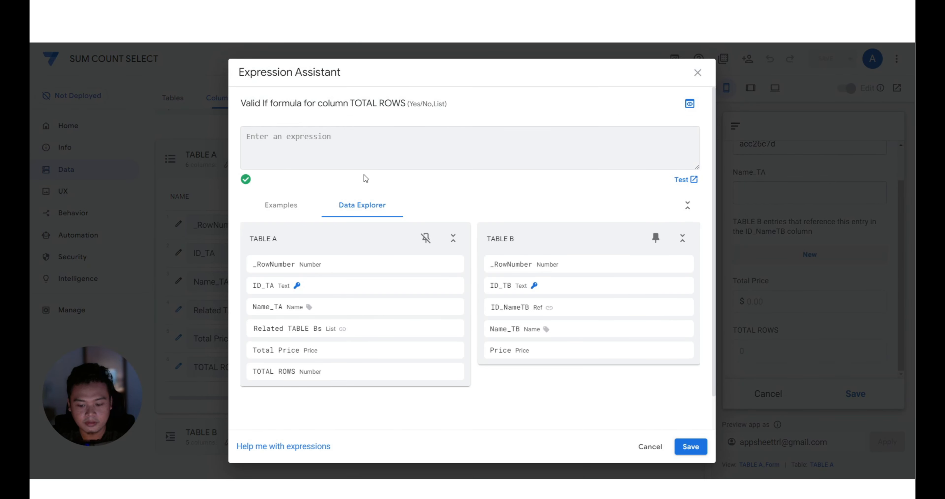
{"action": "type", "text": "[_THIS]"}
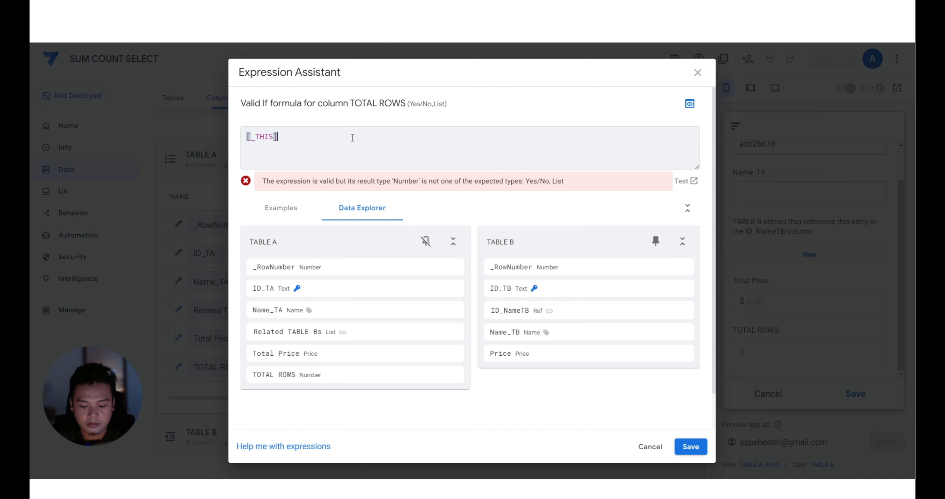
{"action": "type", "text": "<"}
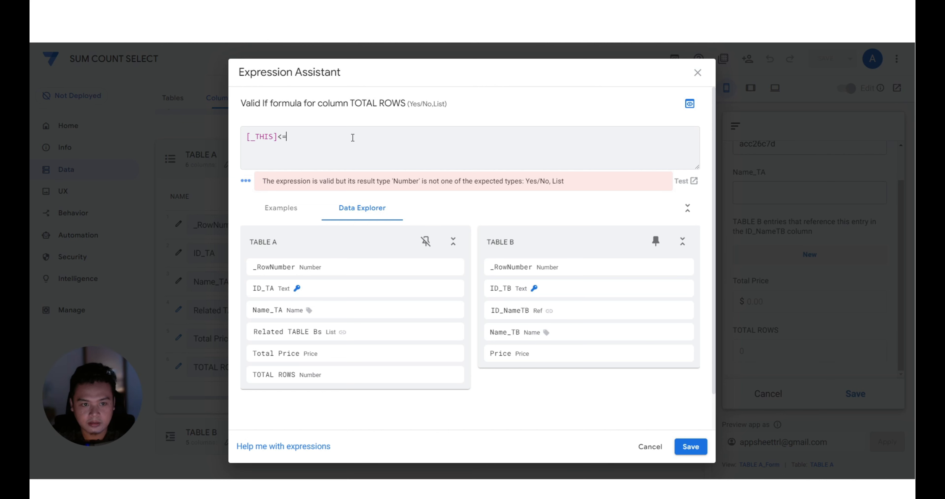
{"action": "type", "text": "=3"}
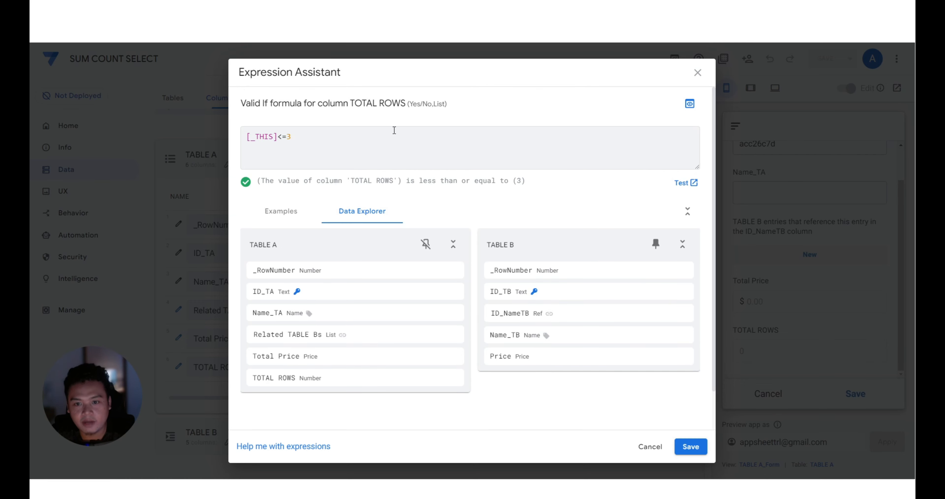
{"action": "left_click", "coordinate": [687, 449]}
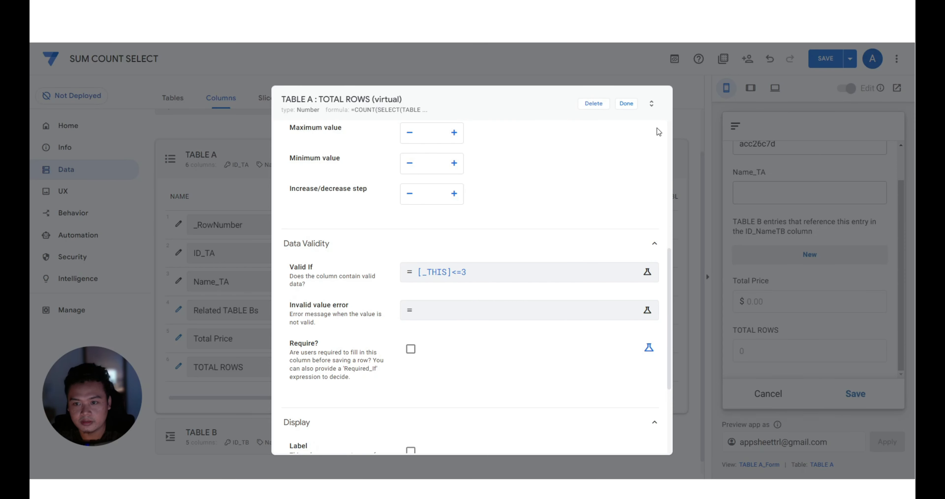
{"action": "left_click", "coordinate": [626, 103]}
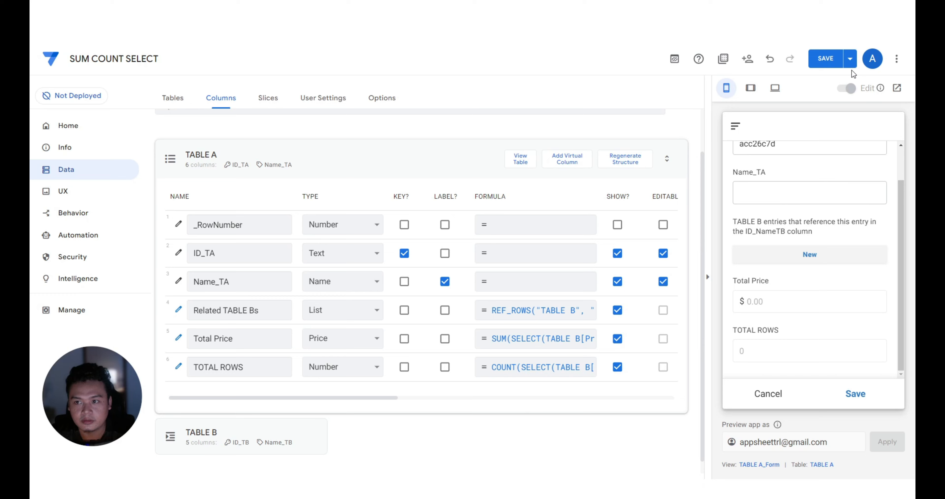
{"action": "left_click", "coordinate": [832, 55]}
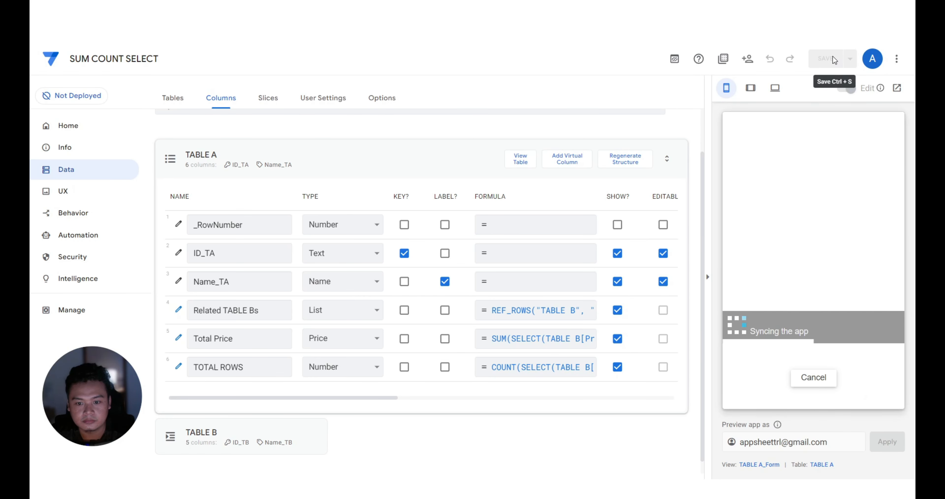
Switch the preview to tablet size and enter the person's name in the Name_TA field of the form.
{"action": "scroll", "coordinate": [837, 270], "scroll_direction": "down", "scroll_amount": 2}
{"action": "scroll", "coordinate": [836, 270], "scroll_direction": "up", "scroll_amount": 2}
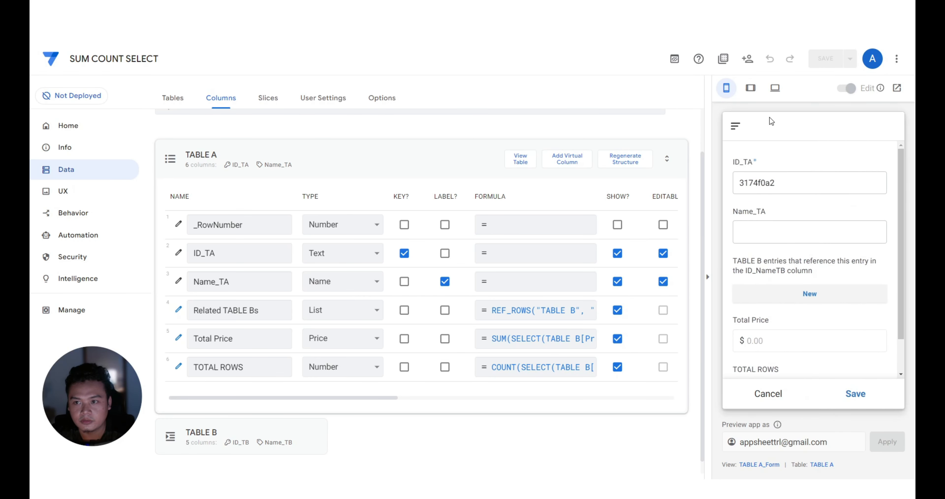
{"action": "left_click", "coordinate": [751, 88]}
{"action": "left_click", "coordinate": [630, 192]}
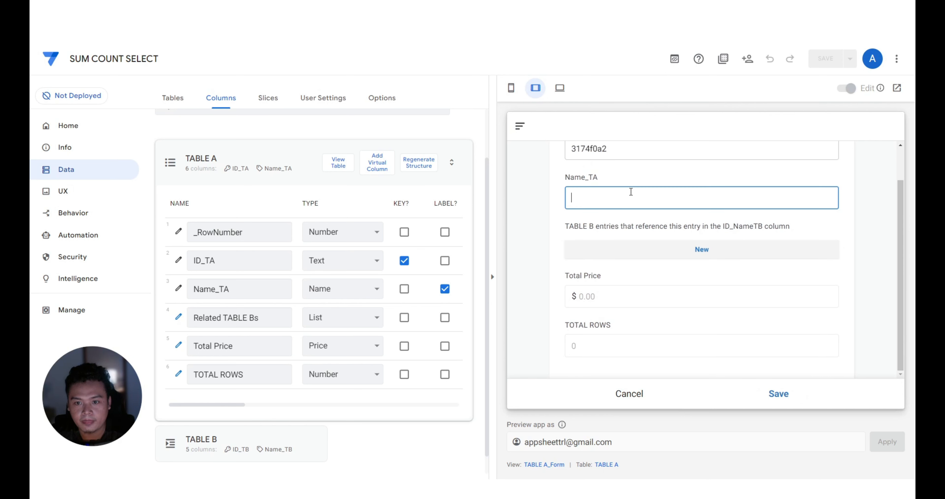
{"action": "type", "text": "Brian"}
Add a TABLE B entry named Scissors with price 23 to the form.
{"action": "left_click", "coordinate": [701, 249]}
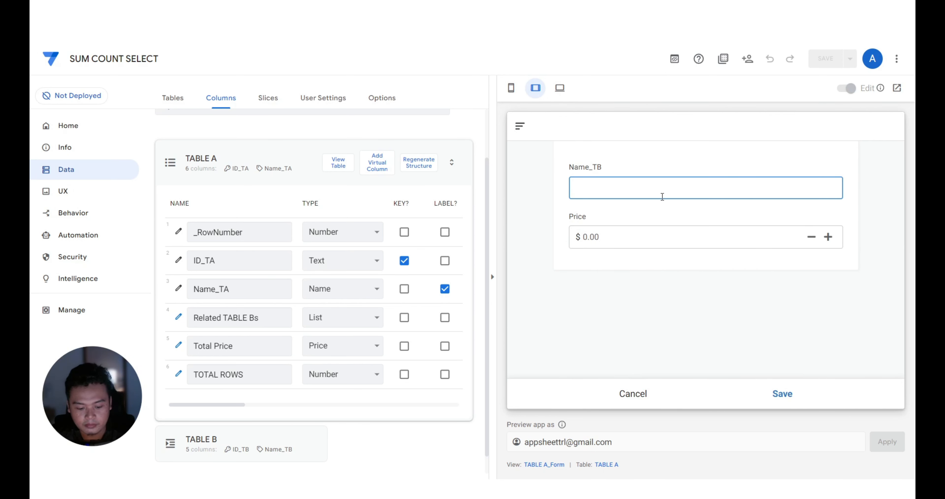
{"action": "type", "text": "Scissors"}
{"action": "left_click", "coordinate": [689, 236]}
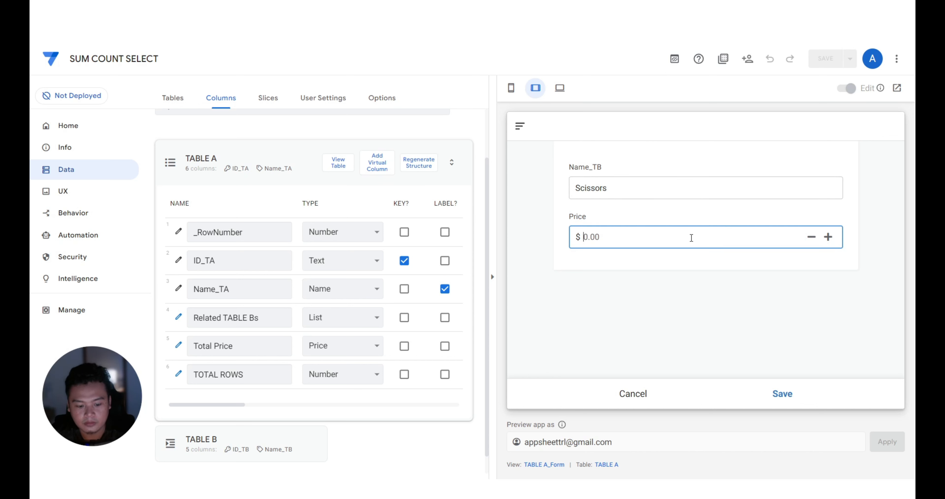
{"action": "type", "text": "23"}
{"action": "left_click", "coordinate": [708, 276]}
{"action": "left_click", "coordinate": [781, 394]}
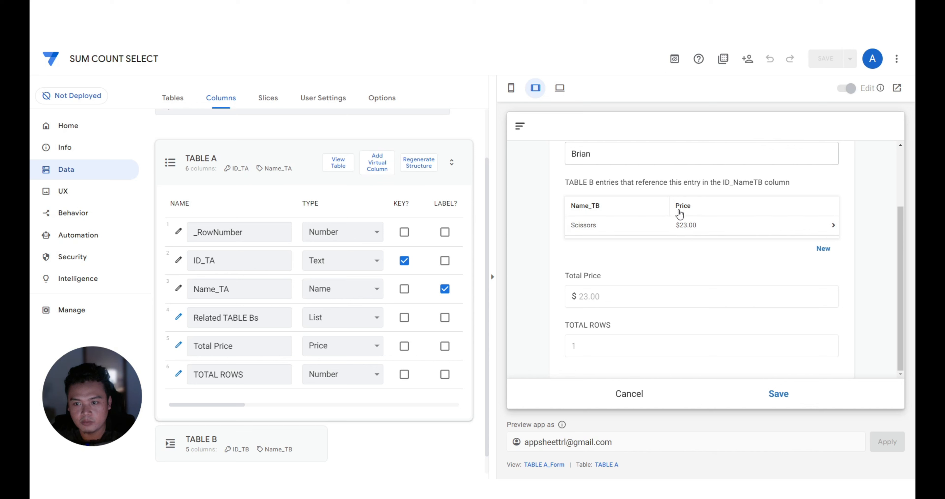
Add a TABLE B entry named Slippers with price 456 to the form.
{"action": "left_click", "coordinate": [822, 249]}
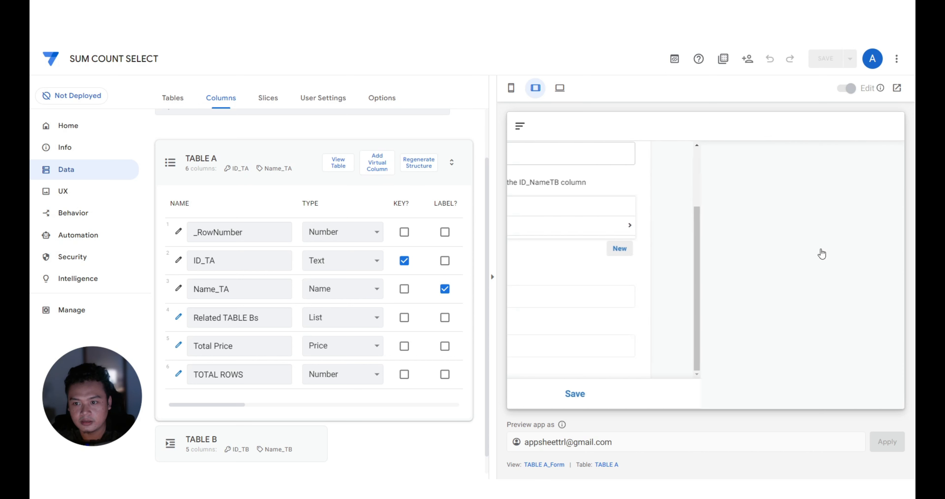
{"action": "type", "text": "Slippers"}
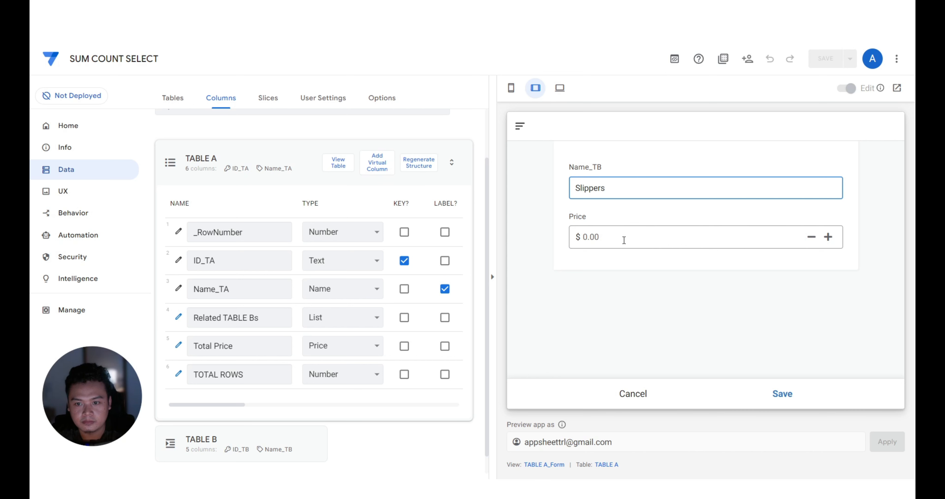
{"action": "left_click", "coordinate": [620, 237]}
{"action": "type", "text": "456"}
{"action": "left_click", "coordinate": [647, 278]}
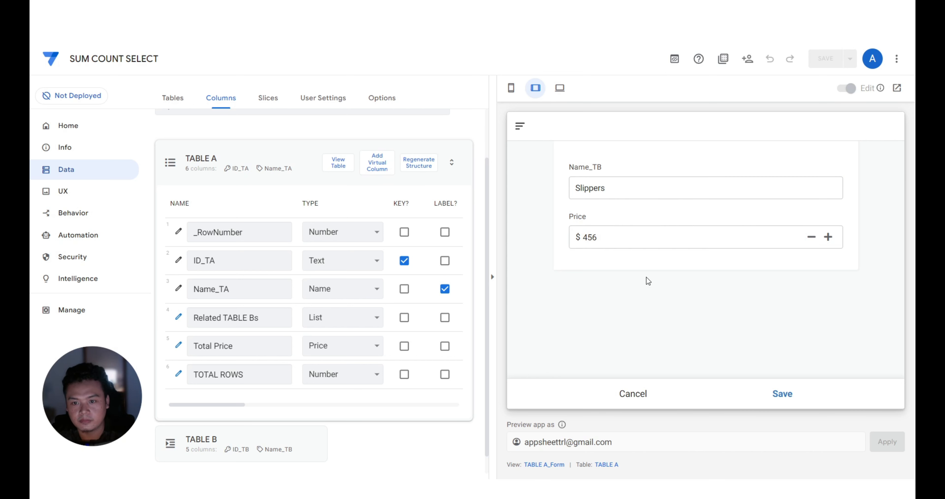
{"action": "left_click", "coordinate": [781, 397]}
{"action": "scroll", "coordinate": [682, 295], "scroll_direction": "down", "scroll_amount": 1}
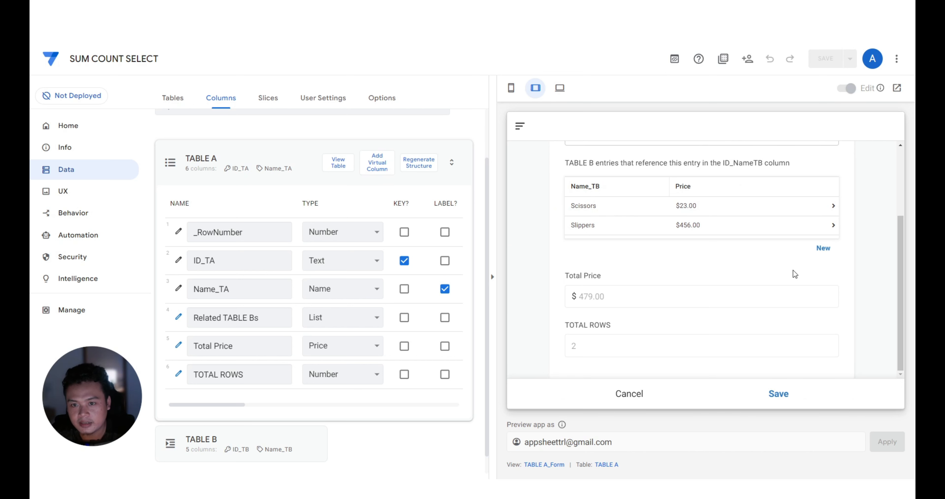
Add a TABLE B entry named Pens with price 23 to the form.
{"action": "left_click", "coordinate": [823, 249]}
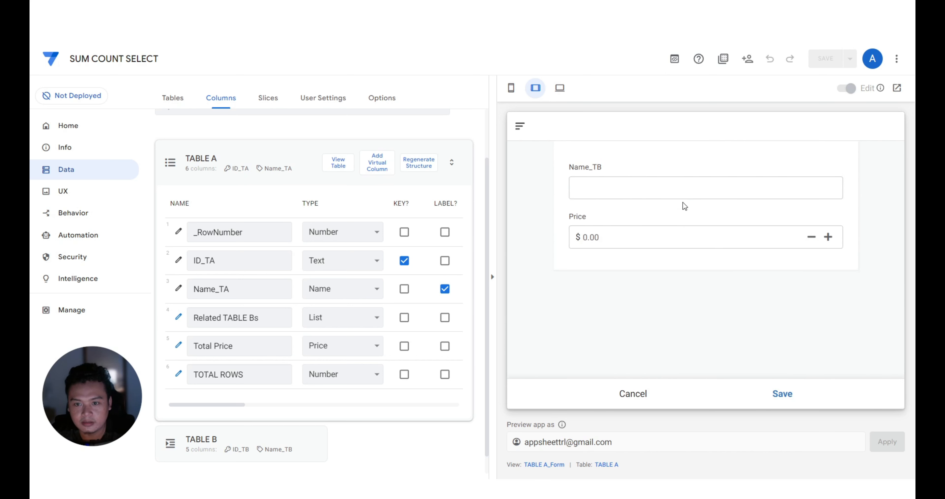
{"action": "left_click", "coordinate": [683, 193]}
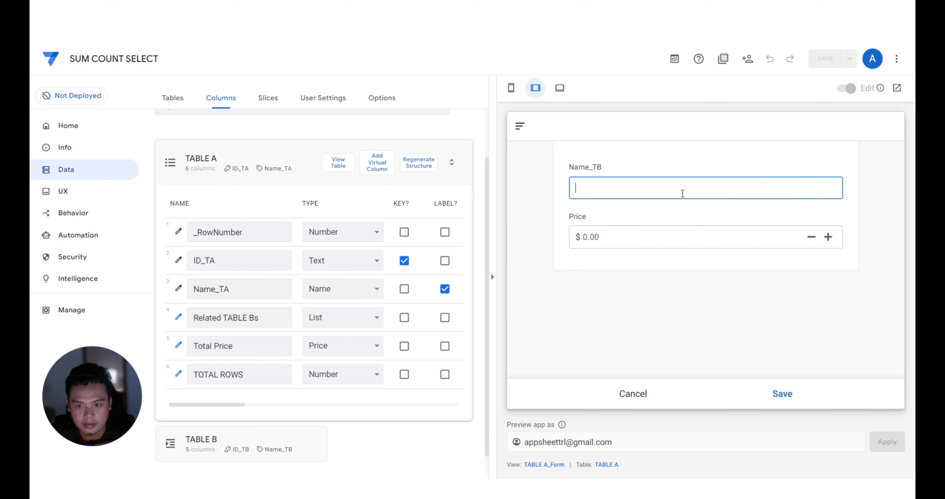
{"action": "type", "text": "Pens"}
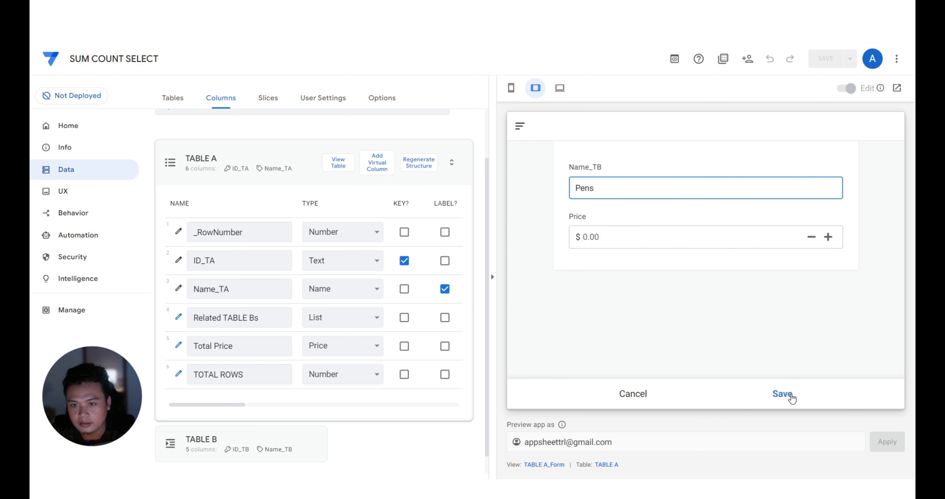
{"action": "left_click", "coordinate": [695, 234]}
{"action": "type", "text": "23"}
{"action": "left_click", "coordinate": [736, 282]}
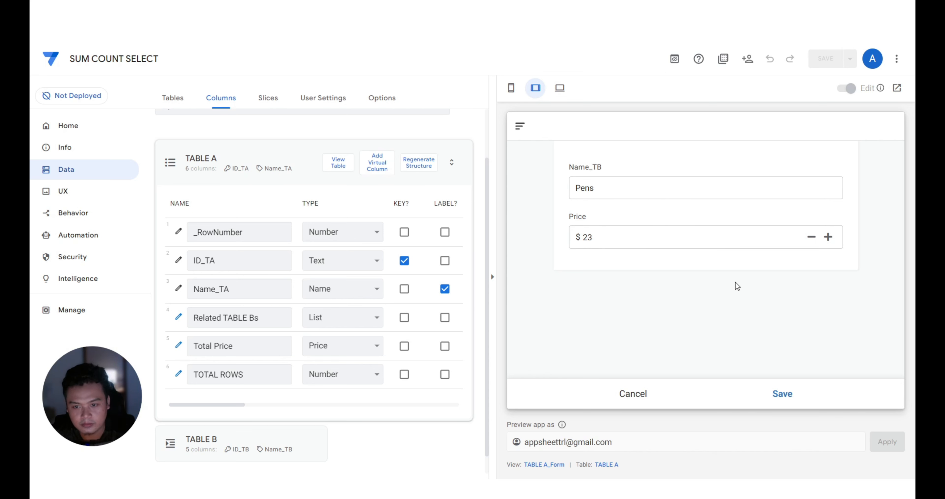
{"action": "left_click", "coordinate": [799, 395]}
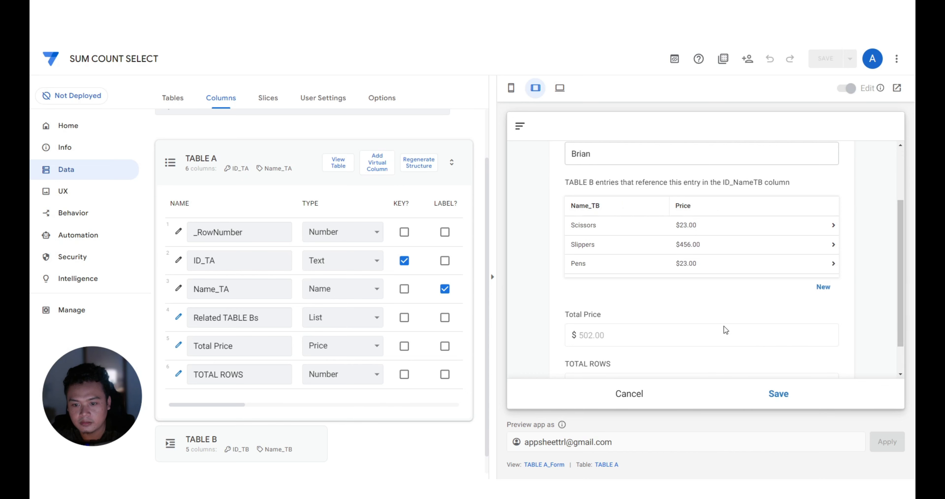
Add a TABLE B entry named Chairs with price 567 and check the TOTAL ROWS field against the three-row limit.
{"action": "scroll", "coordinate": [724, 326], "scroll_direction": "down", "scroll_amount": 2}
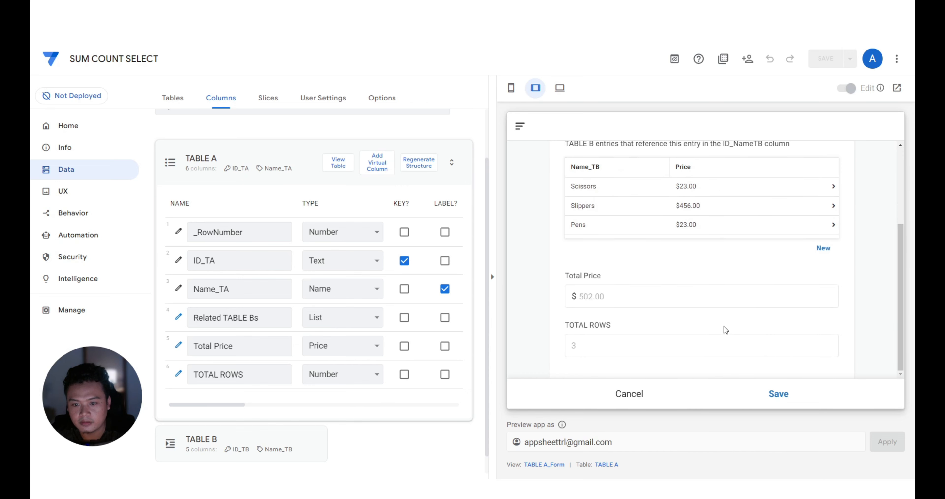
{"action": "left_click", "coordinate": [824, 249]}
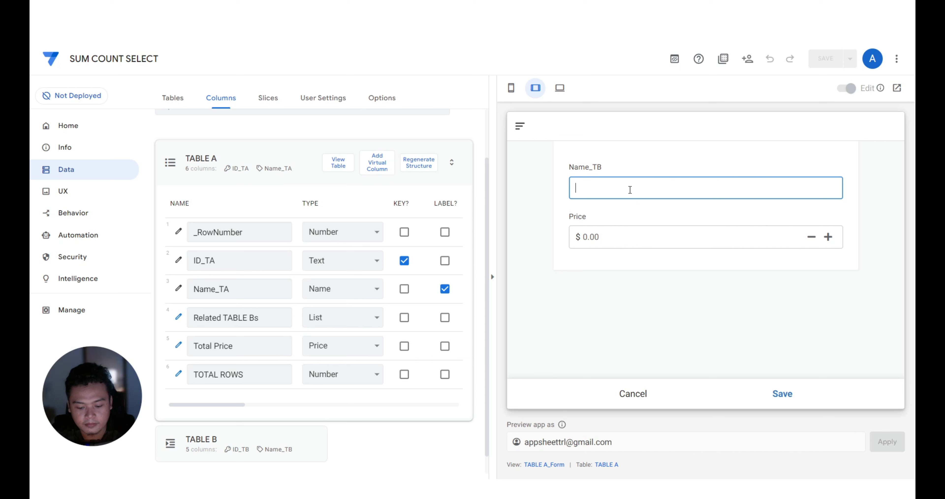
{"action": "type", "text": "Chai"}
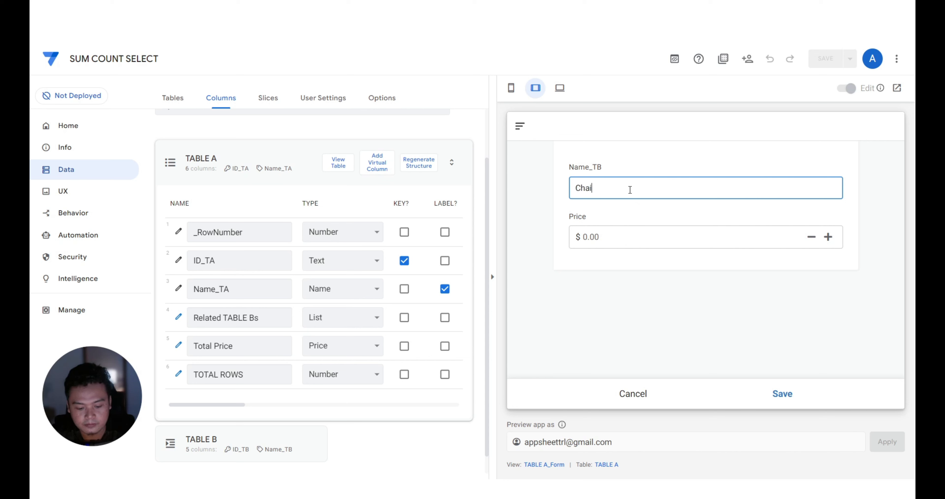
{"action": "type", "text": "rs"}
{"action": "left_click", "coordinate": [592, 236]}
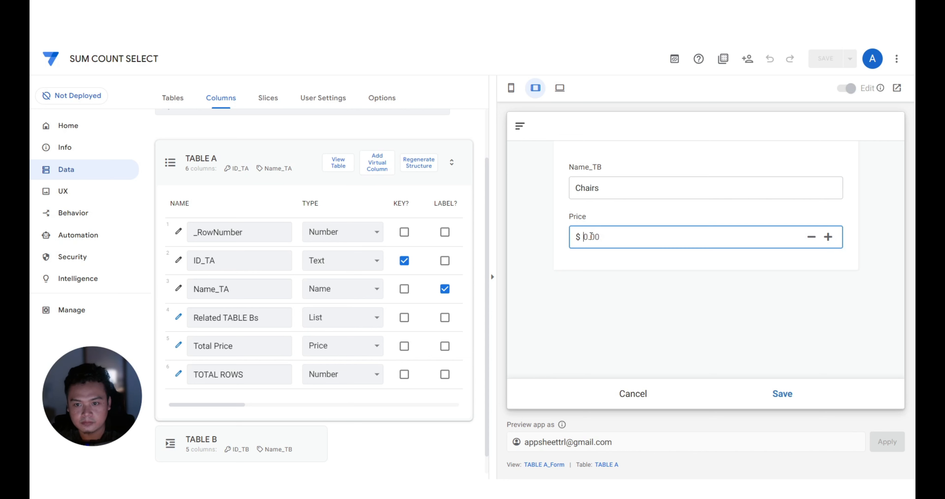
{"action": "type", "text": "567"}
{"action": "left_click", "coordinate": [600, 276]}
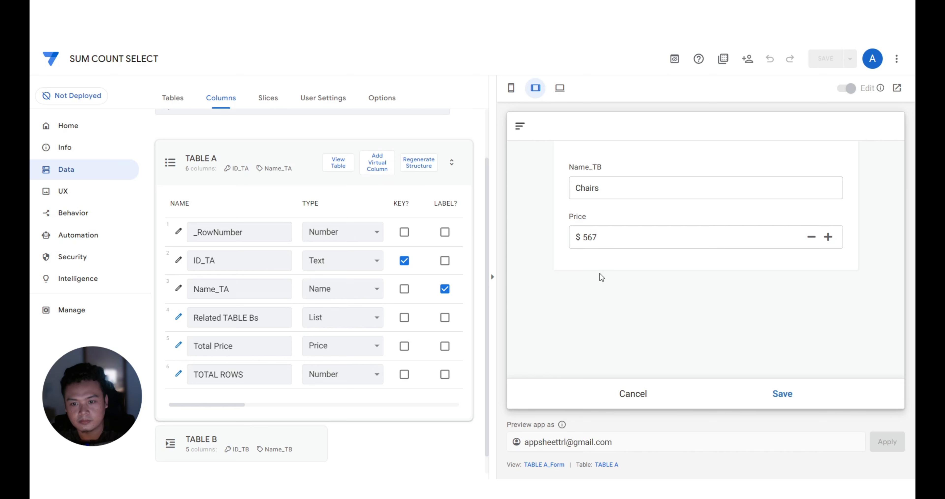
{"action": "left_click", "coordinate": [781, 394]}
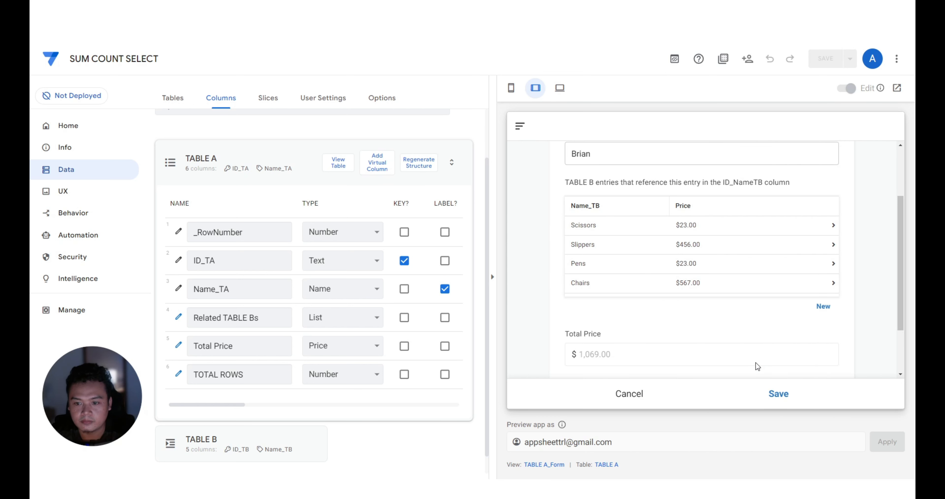
{"action": "scroll", "coordinate": [755, 362], "scroll_direction": "down", "scroll_amount": 3}
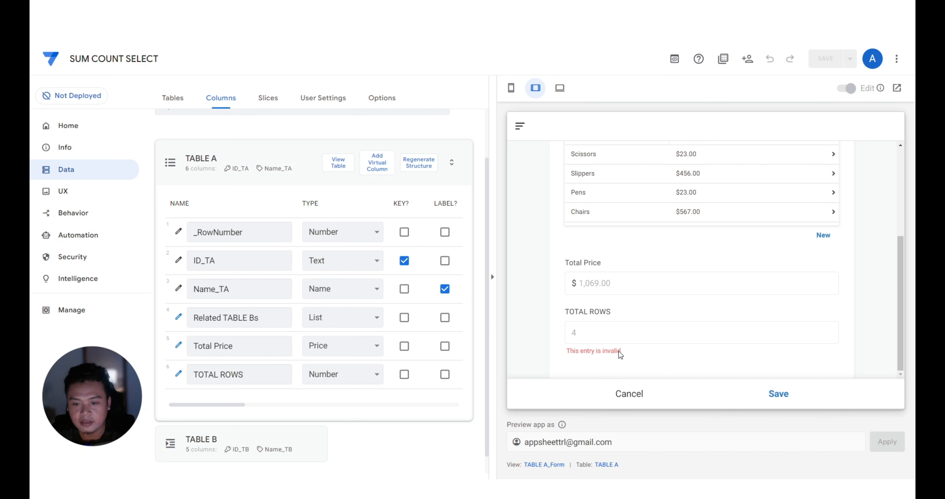
{"action": "scroll", "coordinate": [660, 347], "scroll_direction": "up", "scroll_amount": 3}
{"action": "scroll", "coordinate": [670, 341], "scroll_direction": "down", "scroll_amount": 3}
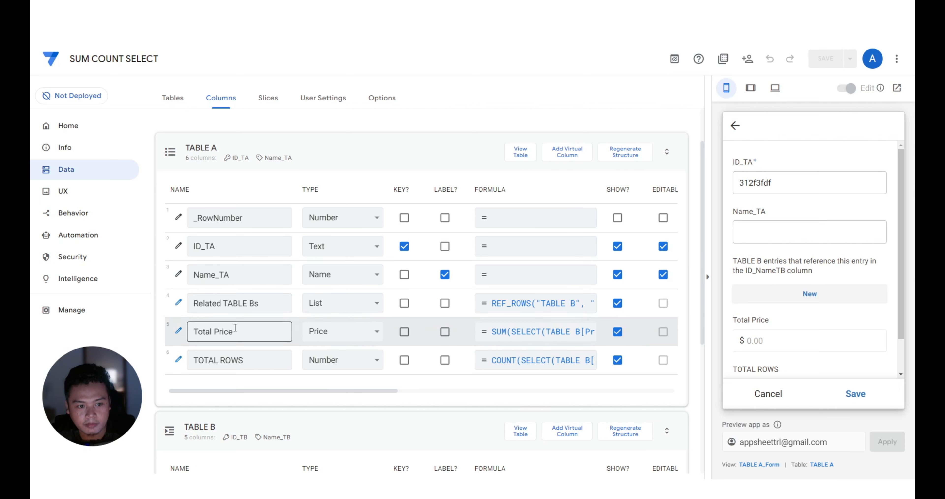
Replace the description of TABLE A's Related TABLE Bs column with New Entry and save the app.
{"action": "left_click_drag", "start_coordinate": [281, 395], "coordinate": [464, 399]}
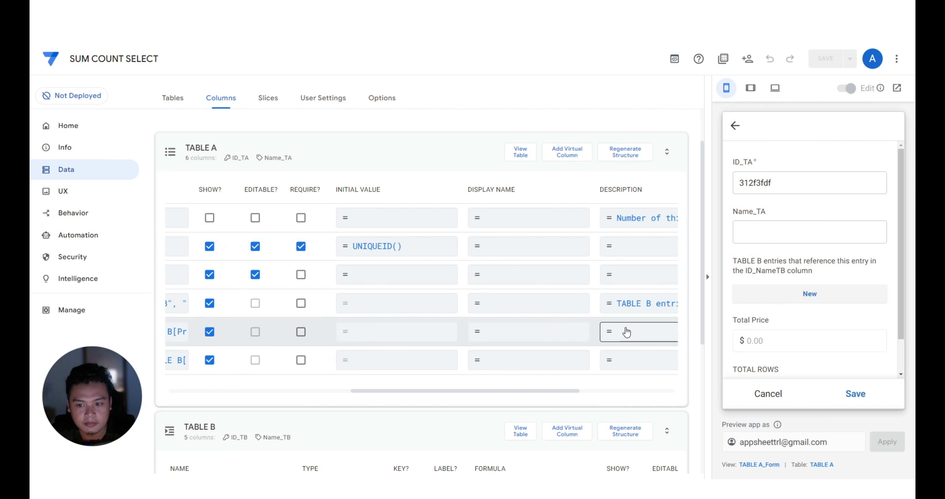
{"action": "left_click_drag", "start_coordinate": [571, 392], "coordinate": [602, 391]}
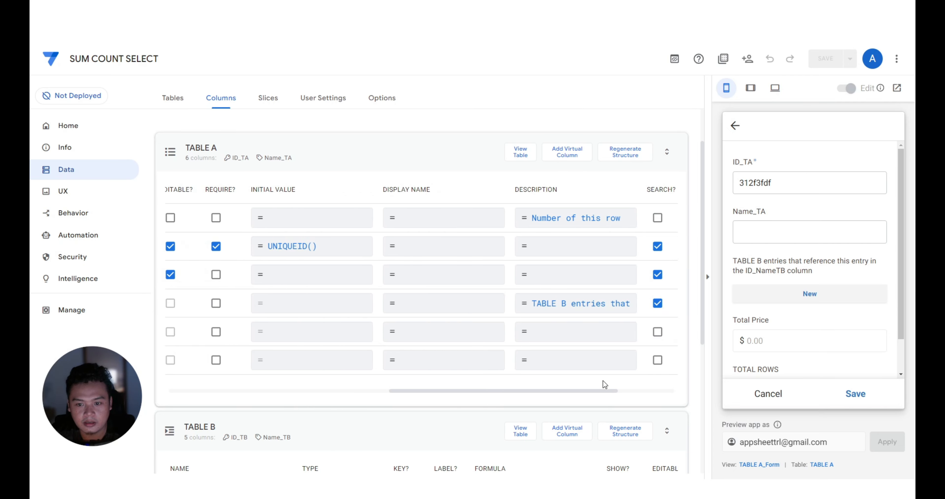
{"action": "left_click", "coordinate": [565, 303]}
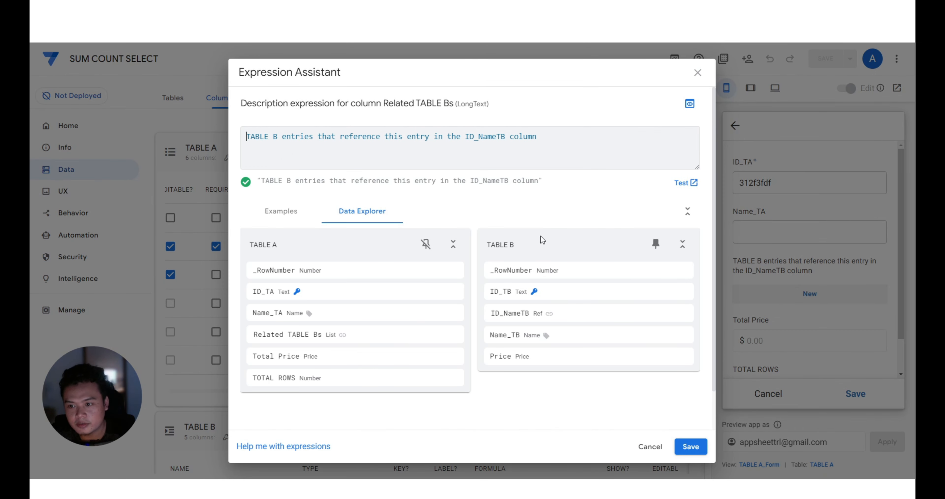
{"action": "left_click_drag", "start_coordinate": [554, 139], "coordinate": [219, 130]}
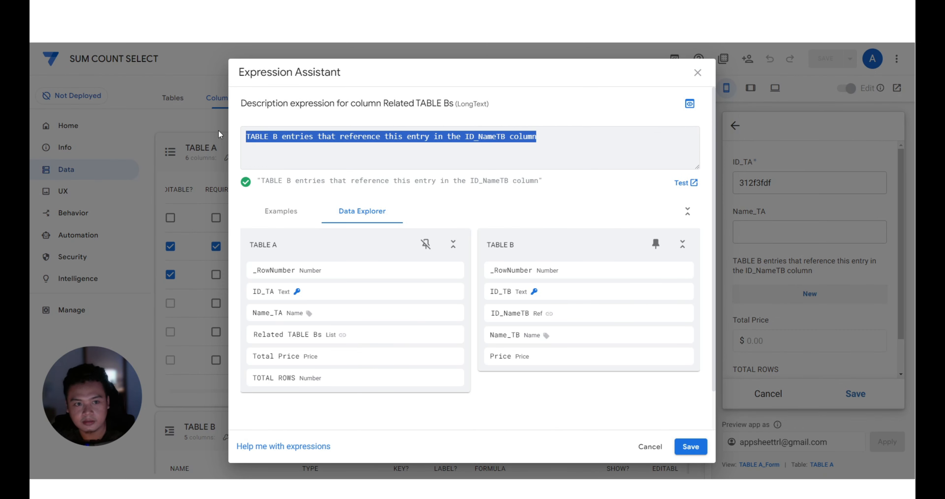
{"action": "type", "text": "New W"}
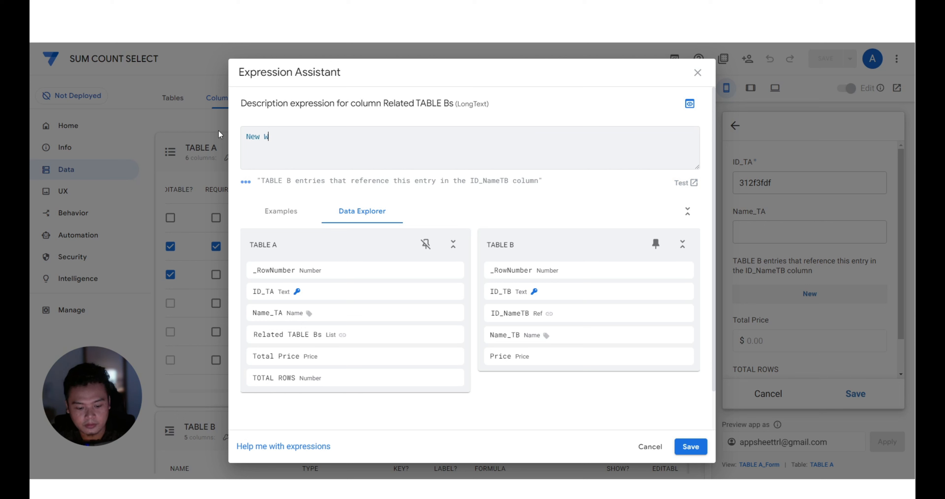
{"action": "key", "text": "BackSpace"}
{"action": "type", "text": "Ent"}
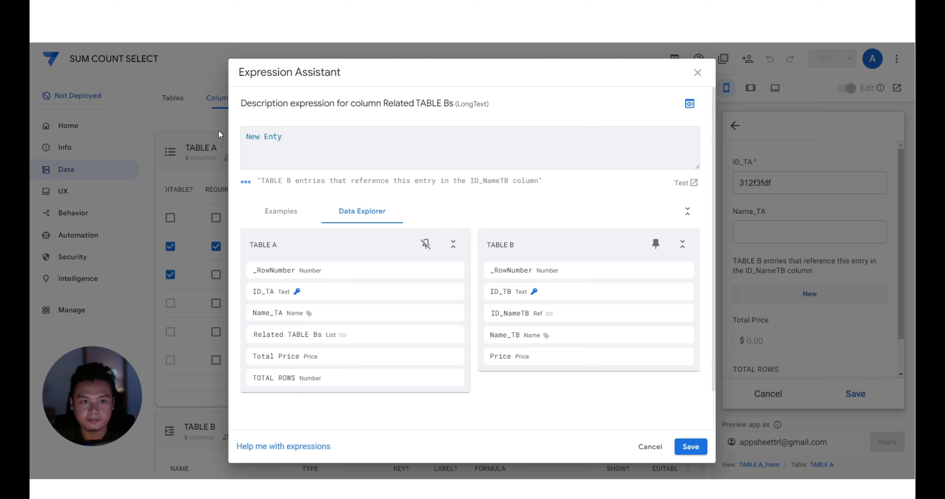
{"action": "type", "text": "ry"}
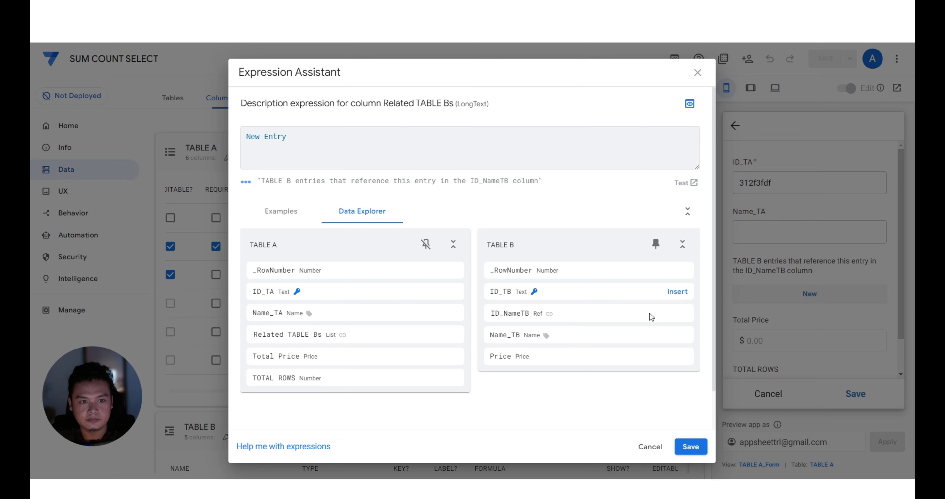
{"action": "left_click", "coordinate": [697, 454]}
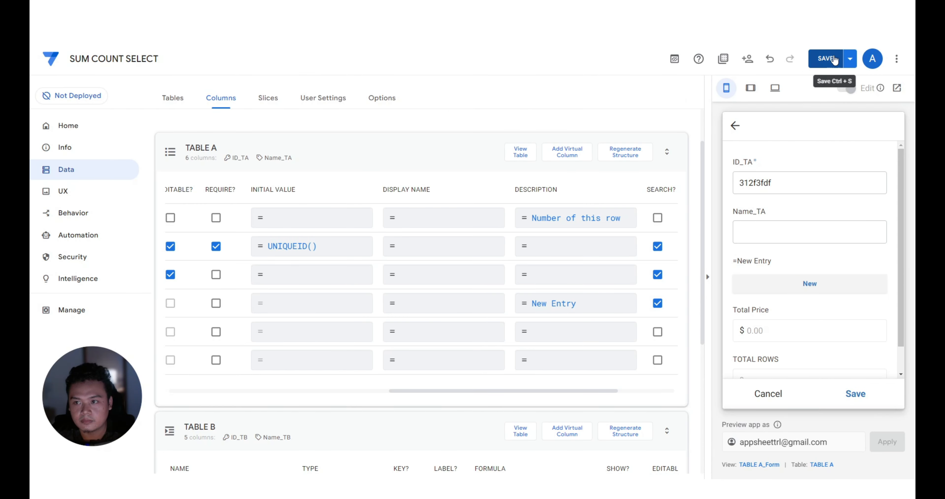
{"action": "left_click", "coordinate": [826, 59]}
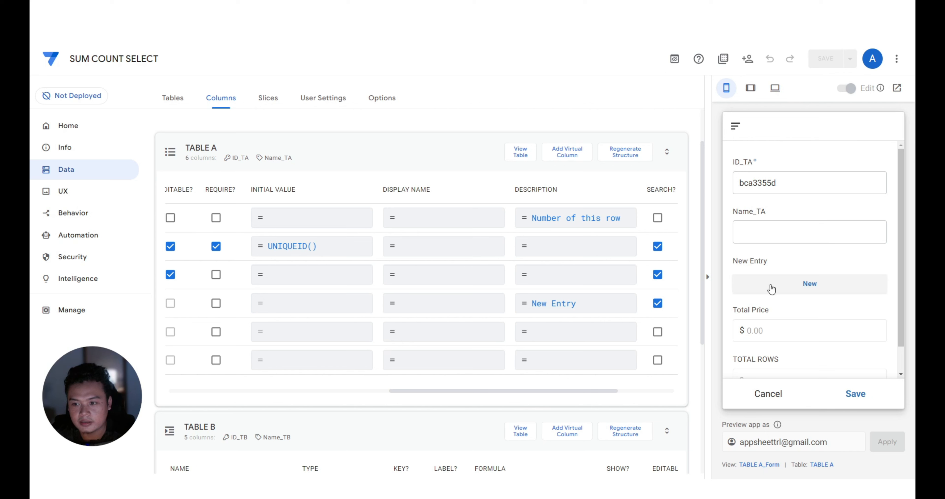
Make the Name_TA and Related TABLE Bs columns of TABLE A required.
{"action": "scroll", "coordinate": [585, 397], "scroll_direction": "right", "scroll_amount": 1}
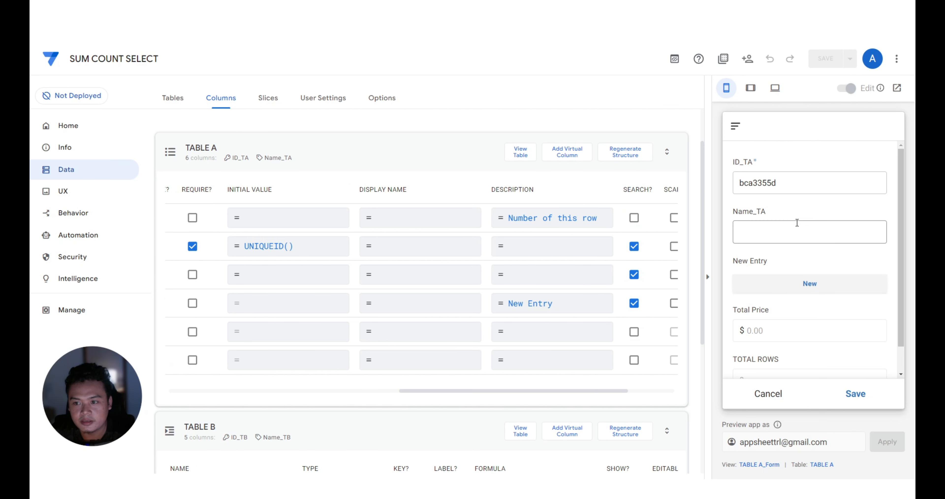
{"action": "left_click", "coordinate": [816, 227]}
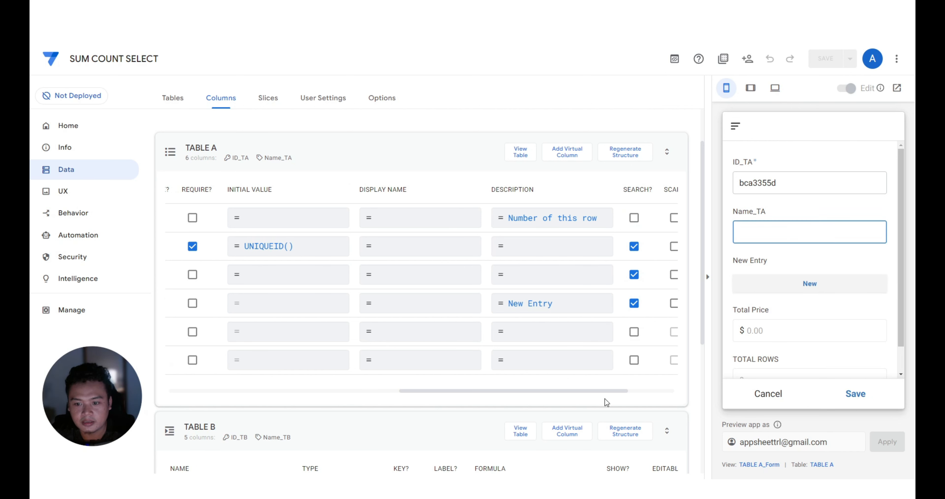
{"action": "left_click_drag", "start_coordinate": [610, 396], "coordinate": [441, 398]}
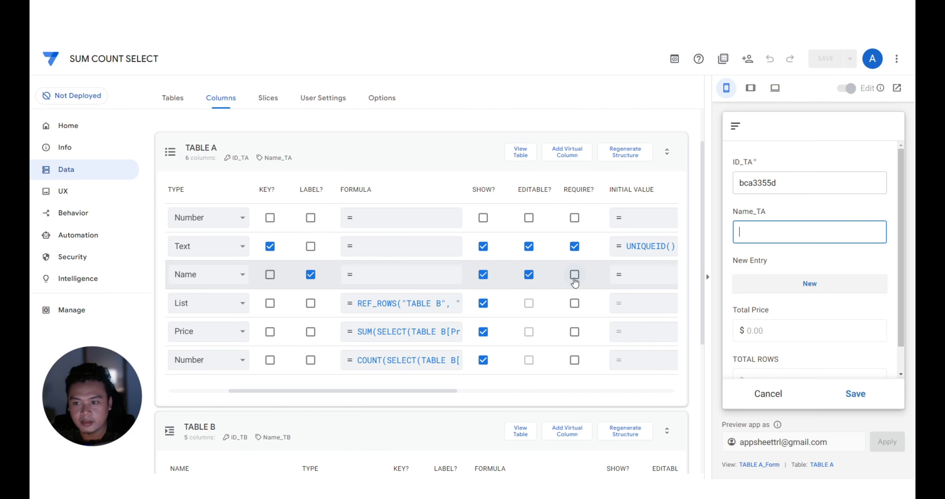
{"action": "left_click", "coordinate": [575, 274]}
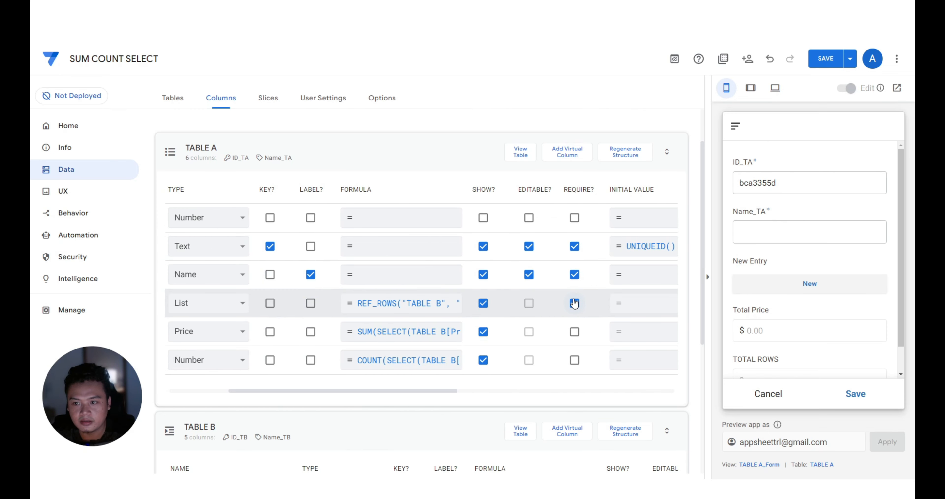
{"action": "left_click", "coordinate": [575, 304]}
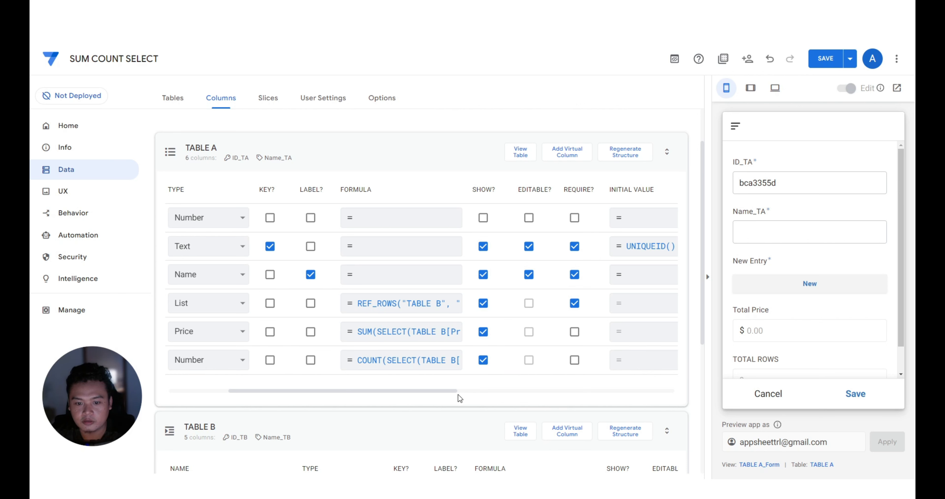
Try to save the preview form with sdf as Name_TA and no TABLE B entry.
{"action": "left_click_drag", "start_coordinate": [454, 391], "coordinate": [493, 390]}
{"action": "left_click", "coordinate": [840, 232]}
{"action": "type", "text": "sdf"}
{"action": "left_click", "coordinate": [846, 262]}
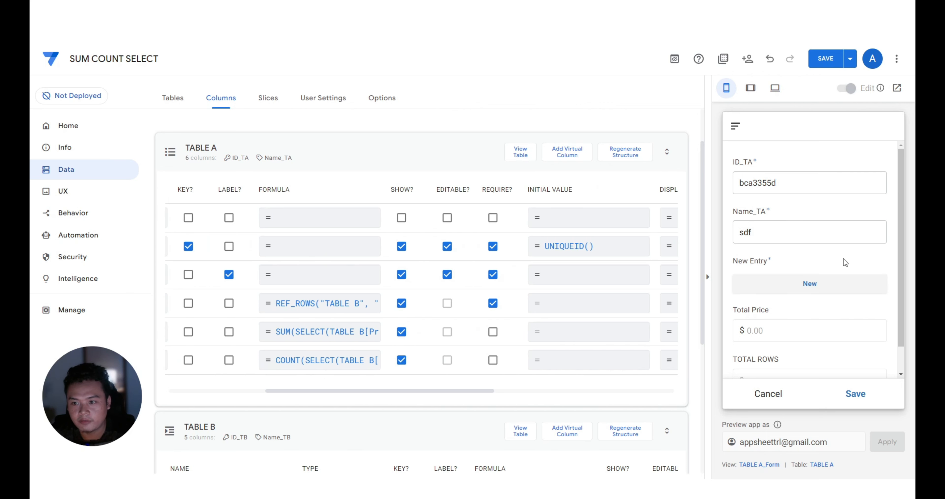
{"action": "left_click", "coordinate": [852, 405]}
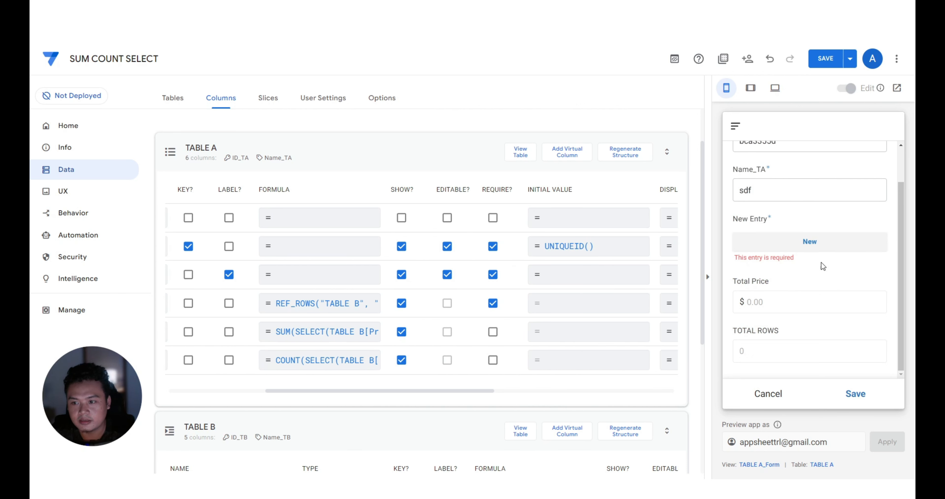
Clear the test text from the Name_TA field of the preview form.
{"action": "scroll", "coordinate": [821, 269], "scroll_direction": "up", "scroll_amount": 2}
{"action": "left_click", "coordinate": [811, 232]}
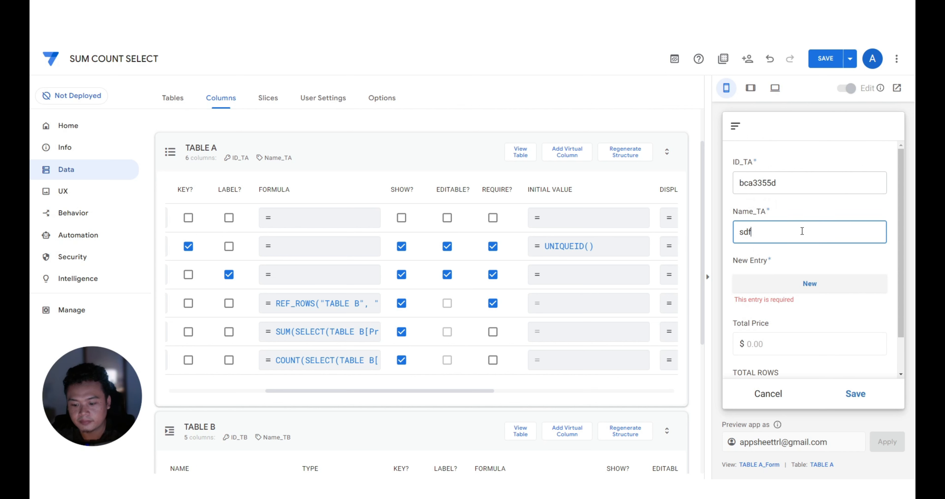
{"action": "key", "text": "BackSpace"}
{"action": "key", "text": "BackSpace"}
{"action": "key", "text": "BackSpace"}
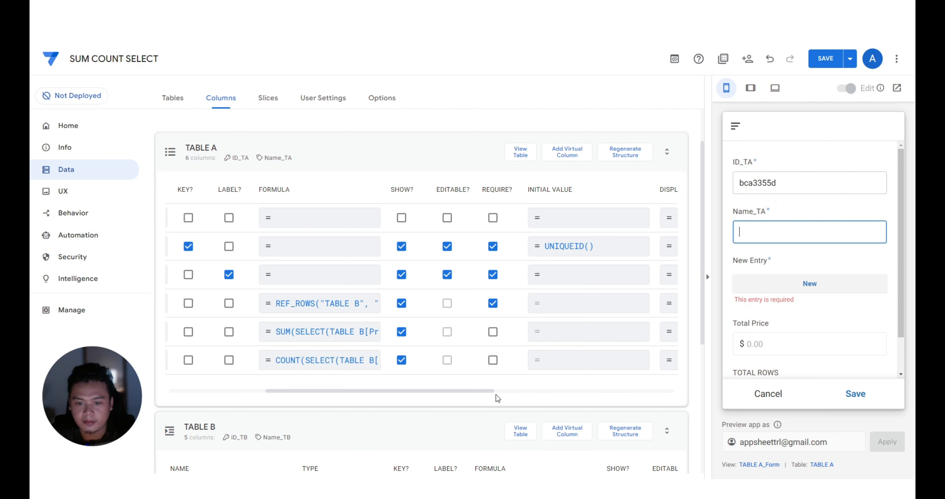
Hide the ID_TA column of TABLE A and save the app.
{"action": "left_click_drag", "start_coordinate": [484, 393], "coordinate": [370, 392]}
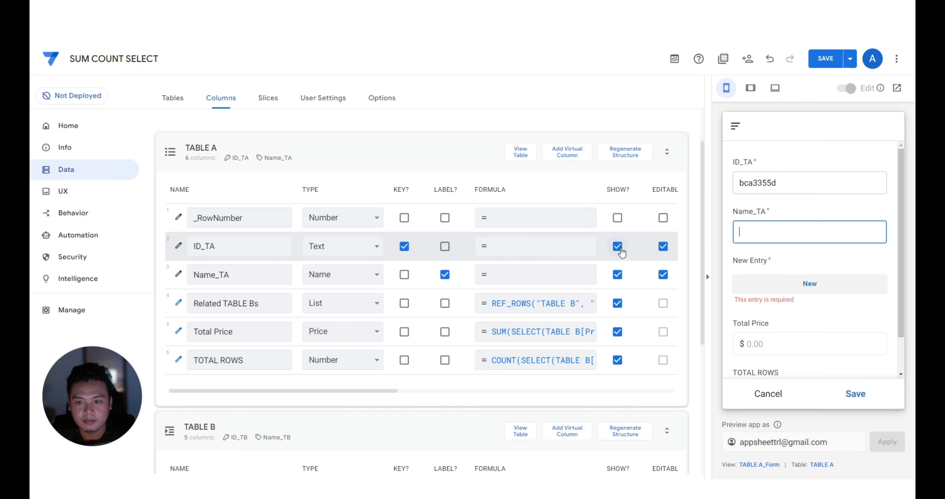
{"action": "left_click", "coordinate": [621, 249]}
{"action": "left_click", "coordinate": [826, 61]}
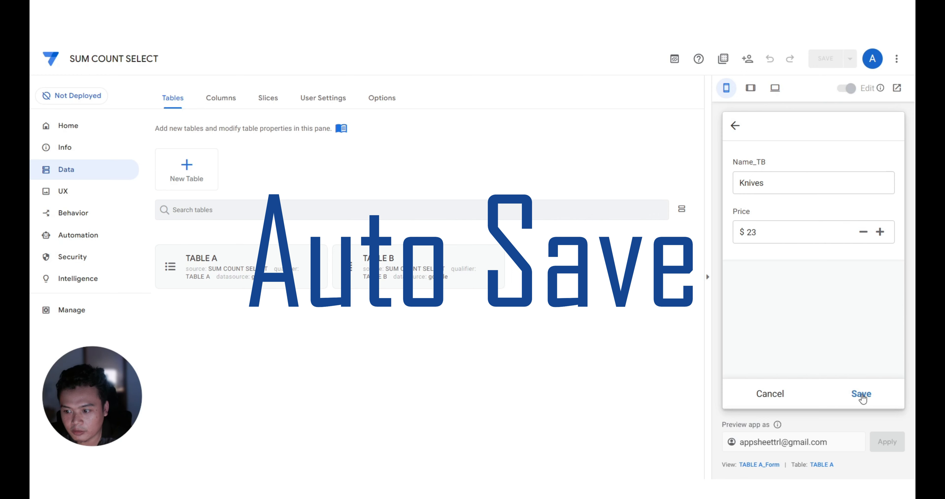
Save the TABLE B entry named Knives with price 23 and open a blank TABLE B entry.
{"action": "left_click", "coordinate": [861, 393]}
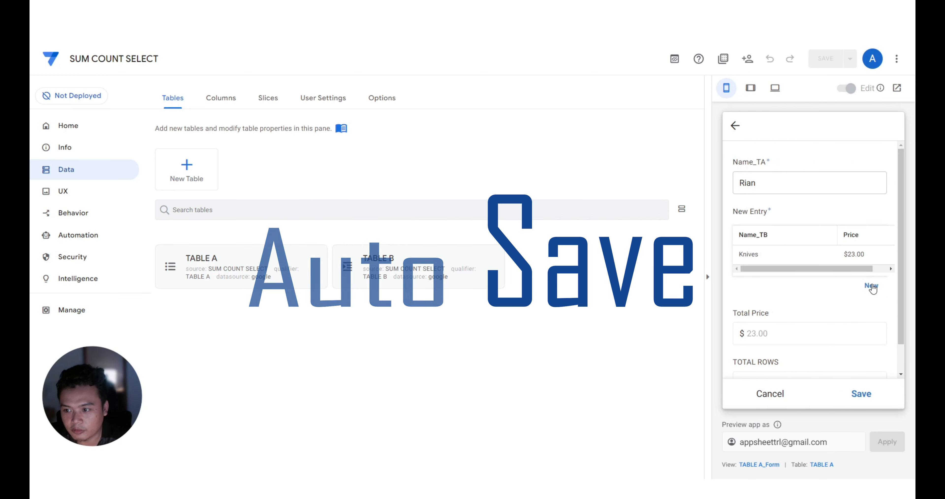
{"action": "left_click", "coordinate": [873, 288]}
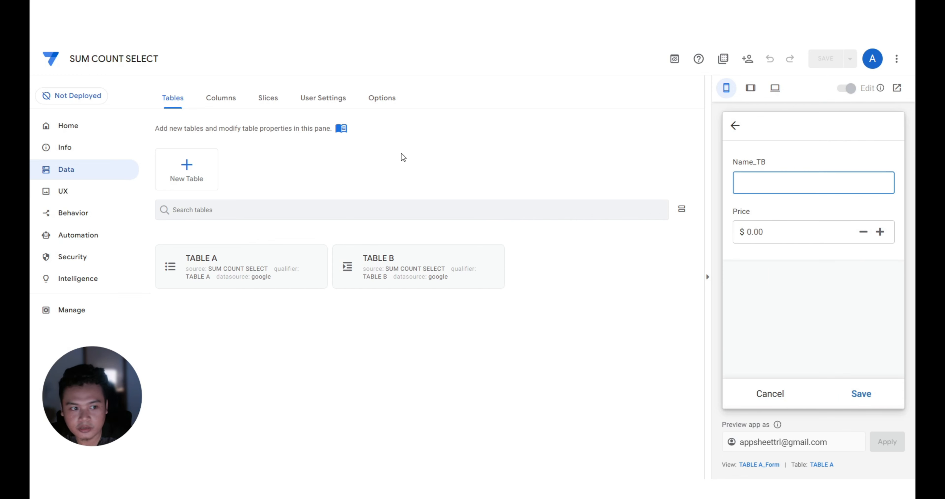
Turn on Auto save for the TABLE B_Form view and save the app.
{"action": "left_click", "coordinate": [100, 189]}
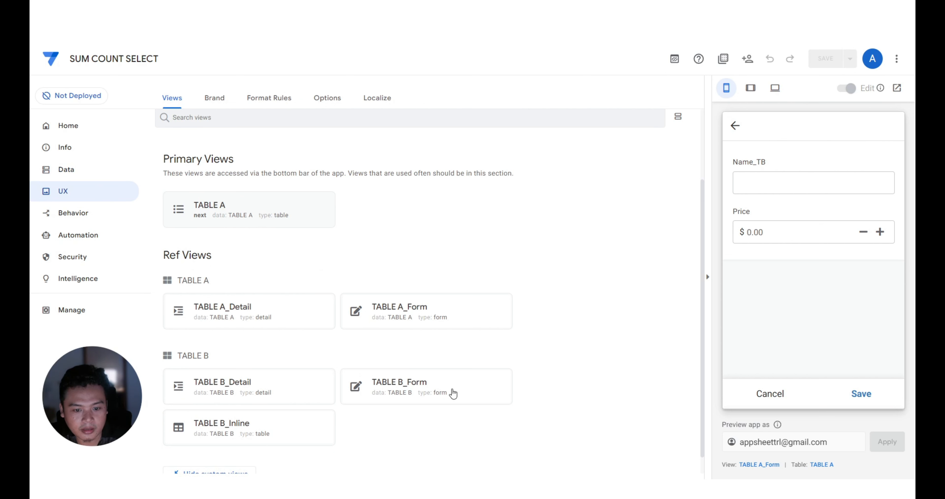
{"action": "scroll", "coordinate": [453, 393], "scroll_direction": "down", "scroll_amount": 1}
{"action": "scroll", "coordinate": [264, 382], "scroll_direction": "up", "scroll_amount": 3}
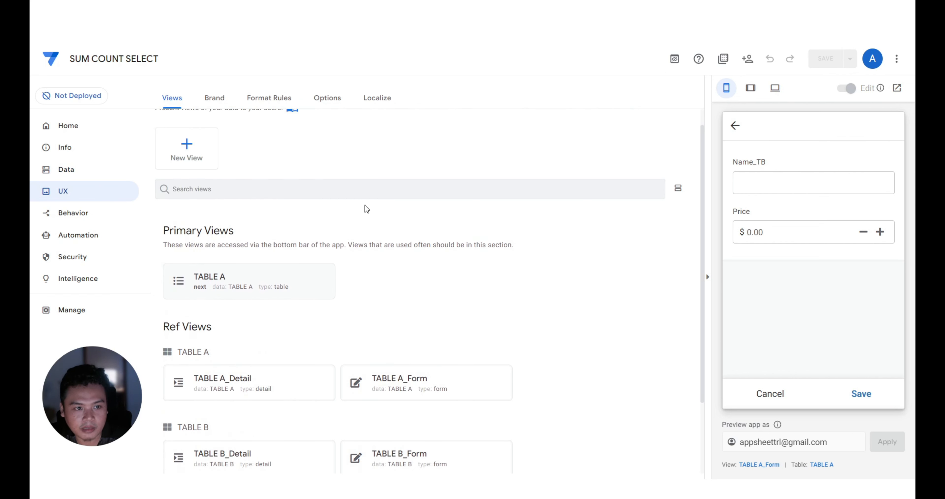
{"action": "scroll", "coordinate": [394, 331], "scroll_direction": "down", "scroll_amount": 3}
{"action": "scroll", "coordinate": [318, 196], "scroll_direction": "up", "scroll_amount": 3}
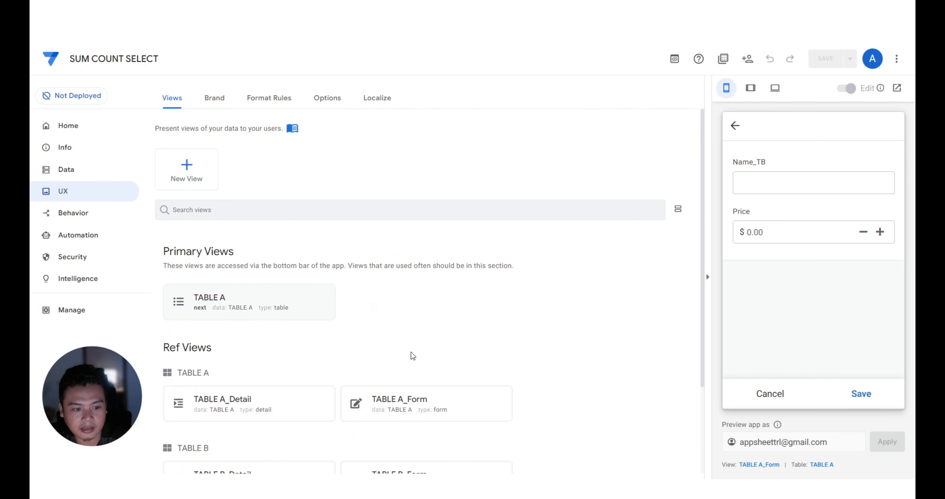
{"action": "scroll", "coordinate": [411, 356], "scroll_direction": "down", "scroll_amount": 3}
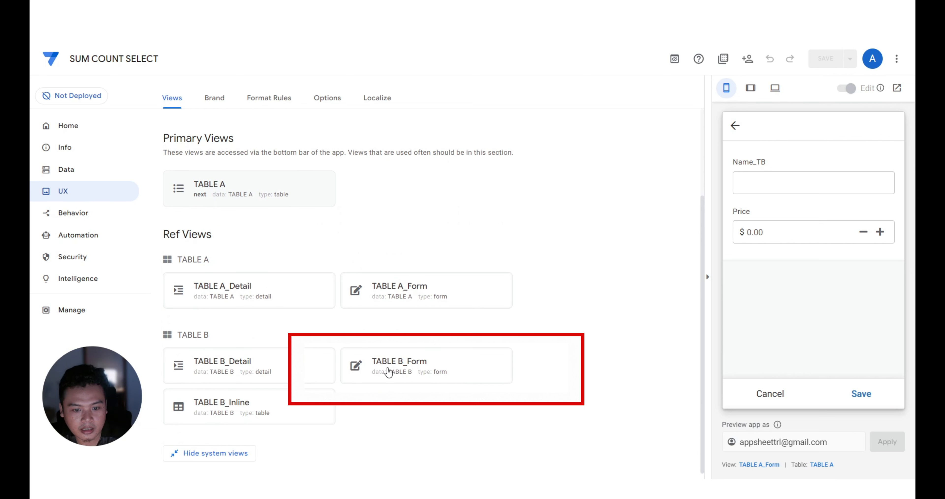
{"action": "left_click", "coordinate": [428, 367]}
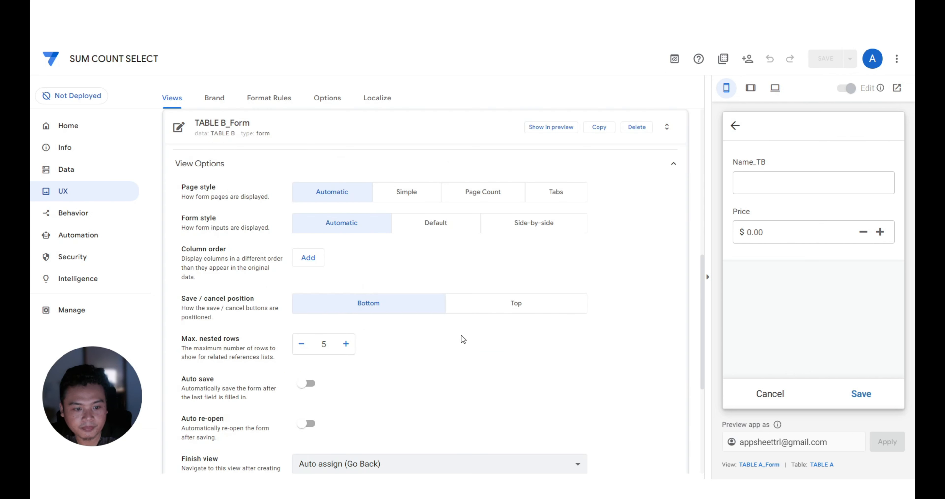
{"action": "scroll", "coordinate": [461, 338], "scroll_direction": "down", "scroll_amount": 1}
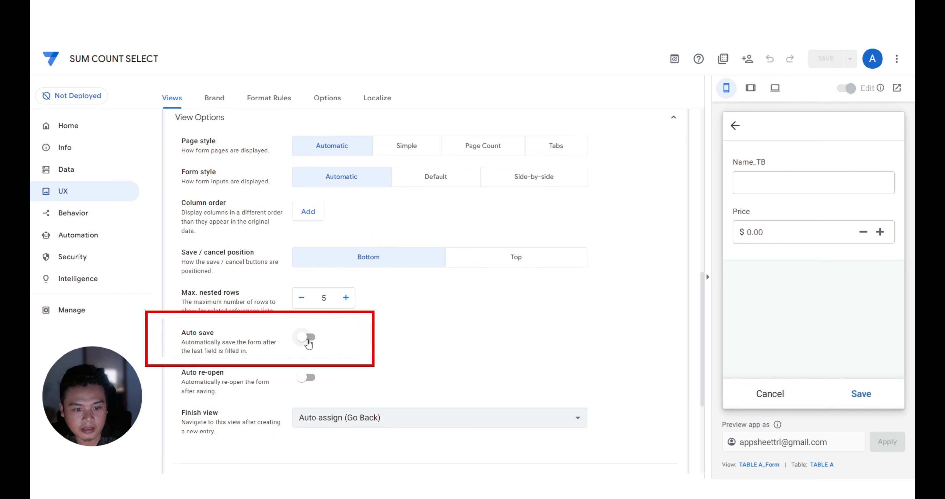
{"action": "left_click", "coordinate": [307, 337]}
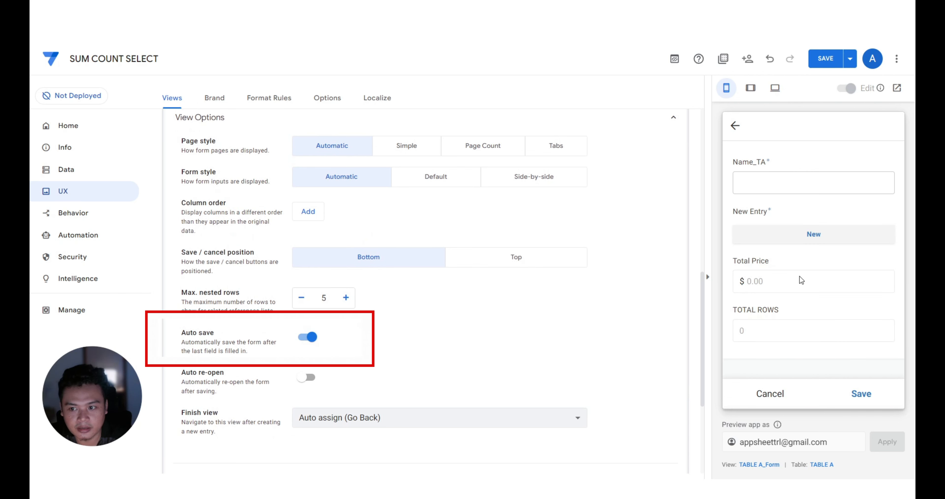
{"action": "left_click", "coordinate": [826, 63]}
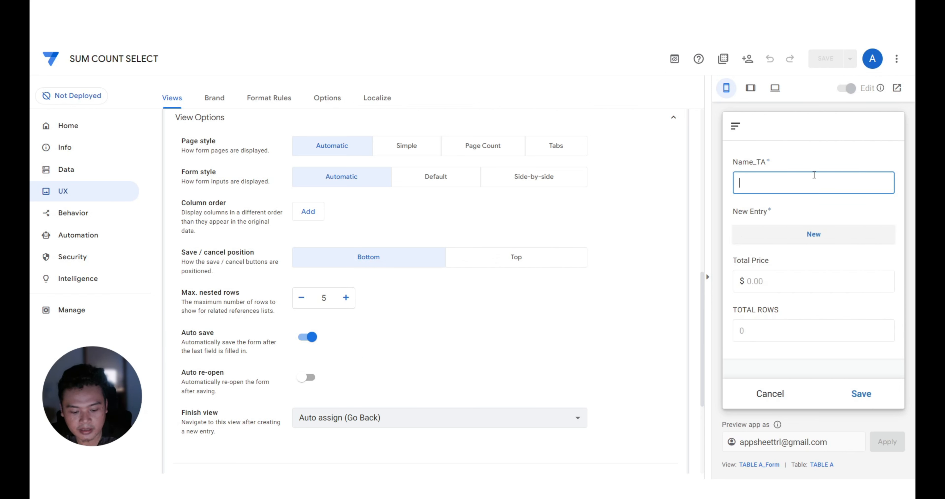
Enter a first name in Name_TA of the preview form and add a TABLE B entry named Knives with price 123.
{"action": "type", "text": "Rian"}
{"action": "left_click", "coordinate": [810, 236]}
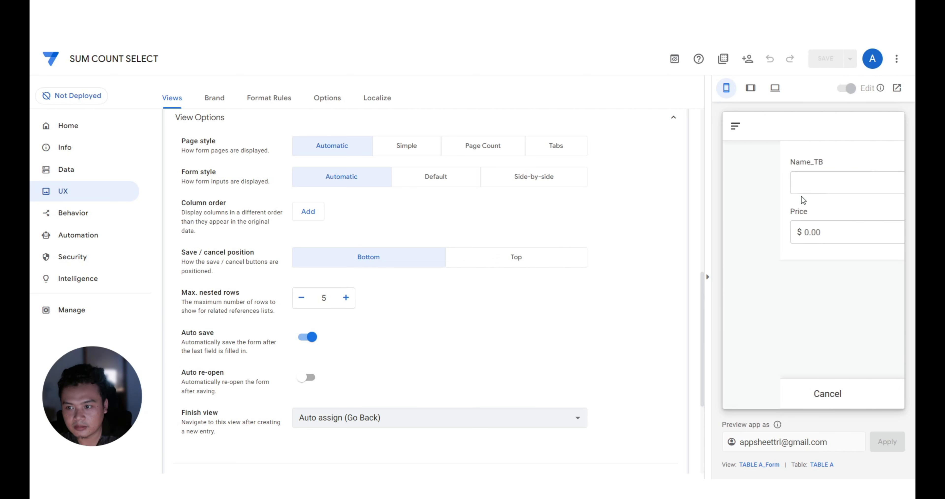
{"action": "type", "text": "Knives"}
{"action": "left_click", "coordinate": [776, 231]}
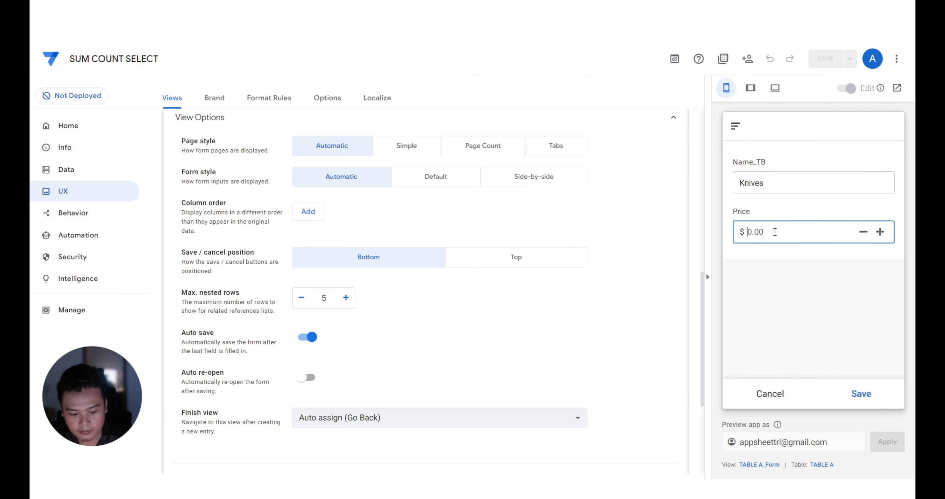
{"action": "type", "text": "123"}
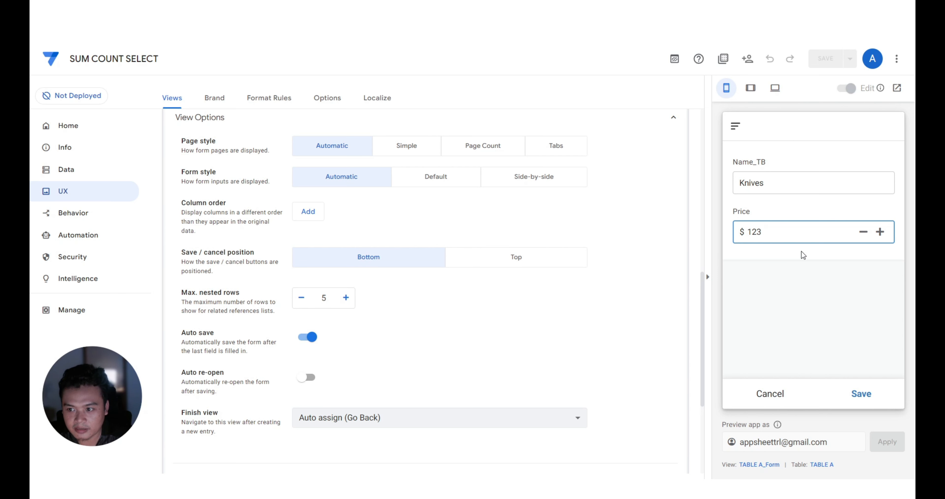
{"action": "left_click", "coordinate": [797, 267]}
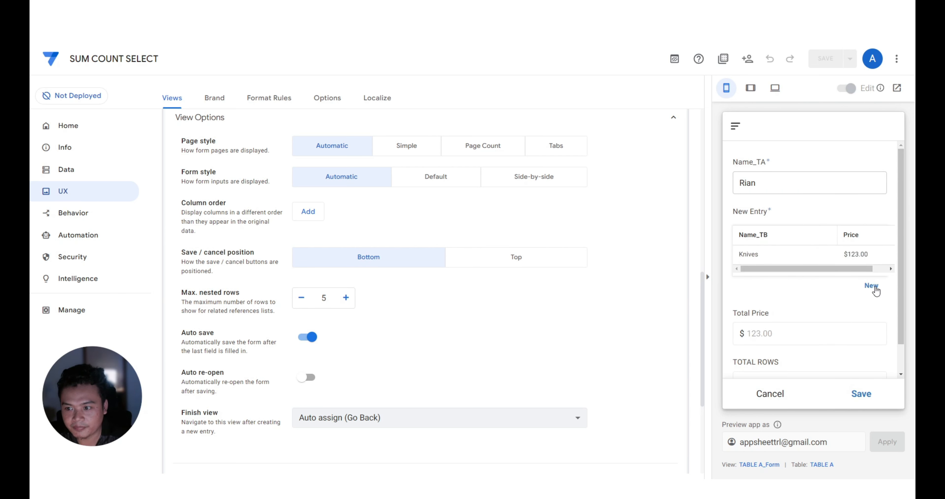
Add a second TABLE B entry named Saw with price 234 to the same preview record.
{"action": "left_click", "coordinate": [872, 286]}
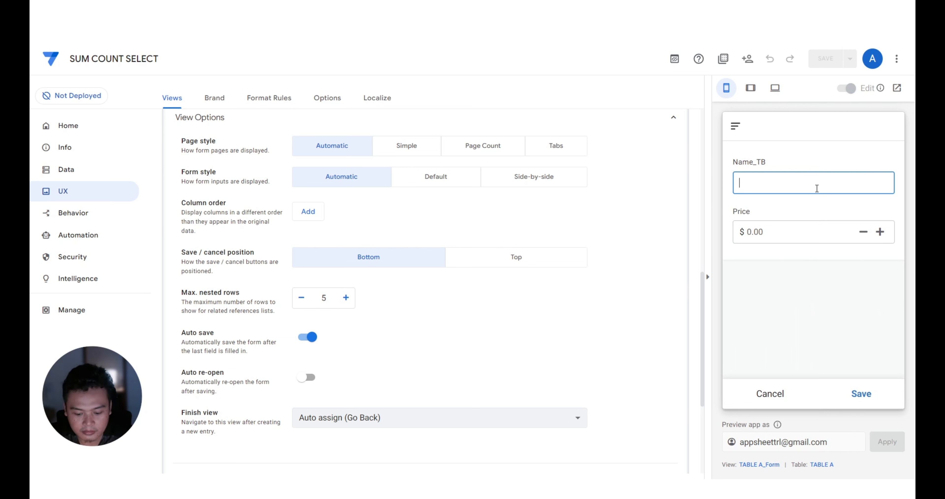
{"action": "type", "text": "Saw"}
{"action": "left_click", "coordinate": [781, 232]}
{"action": "type", "text": "234"}
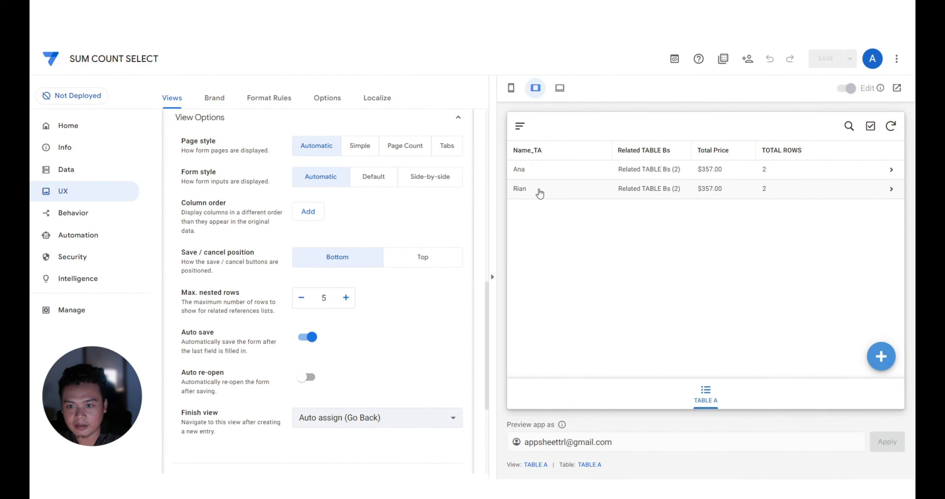
Open the second record in the TABLE A list and examine its name, related entries and totals.
{"action": "left_click", "coordinate": [540, 192]}
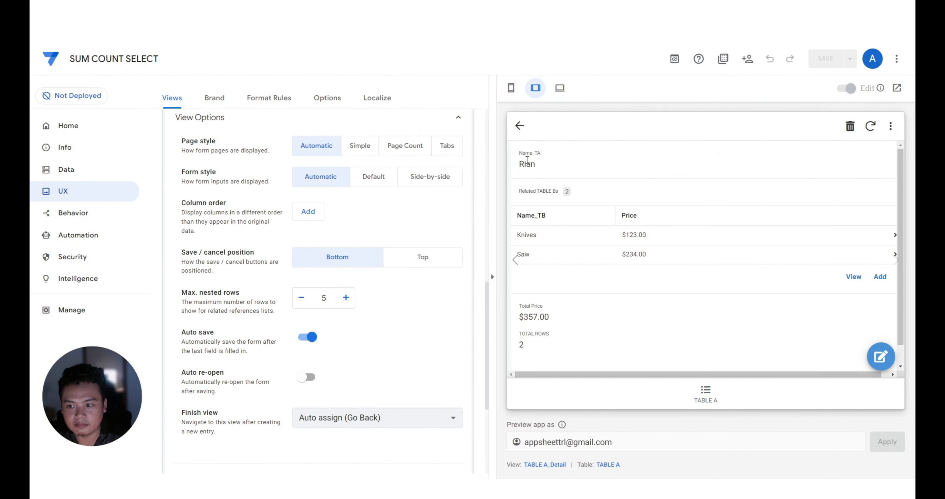
{"action": "scroll", "coordinate": [544, 181], "scroll_direction": "down", "scroll_amount": 1}
{"action": "scroll", "coordinate": [556, 330], "scroll_direction": "up", "scroll_amount": 1}
{"action": "left_click_drag", "start_coordinate": [521, 167], "coordinate": [546, 169]}
{"action": "left_click", "coordinate": [547, 170]}
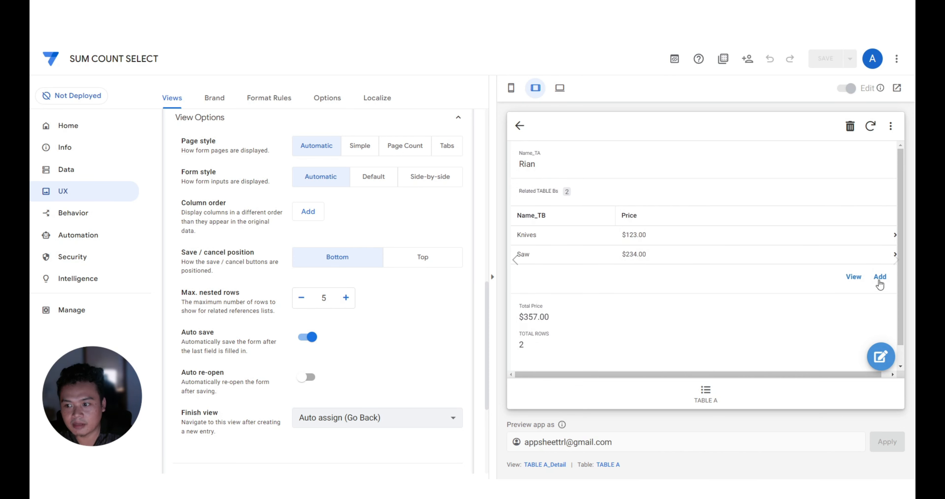
Check the record's blank TABLE B entry form and its full list of related entries, then return to the TABLE A list.
{"action": "left_click", "coordinate": [880, 277]}
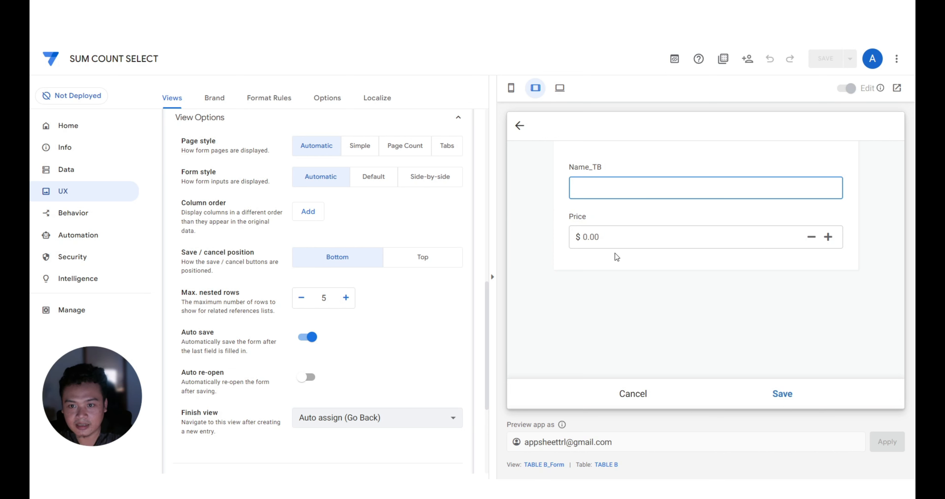
{"action": "left_click", "coordinate": [521, 125]}
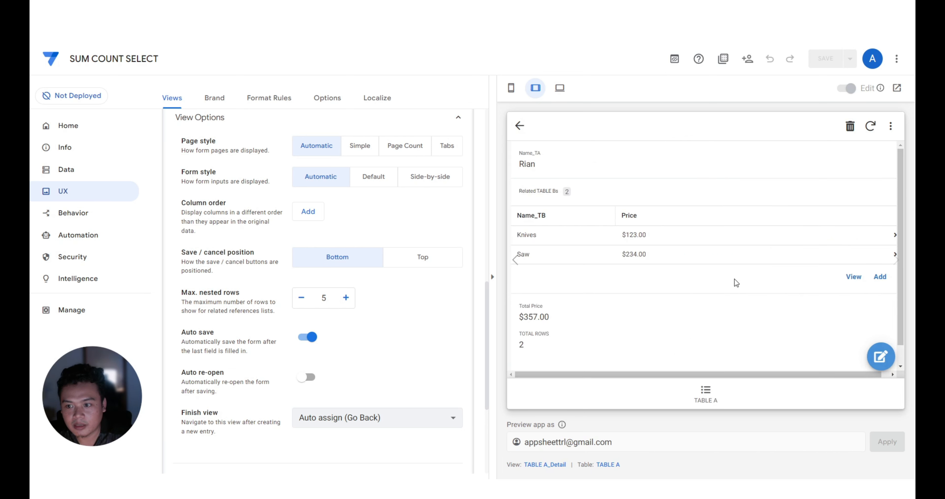
{"action": "left_click", "coordinate": [850, 280]}
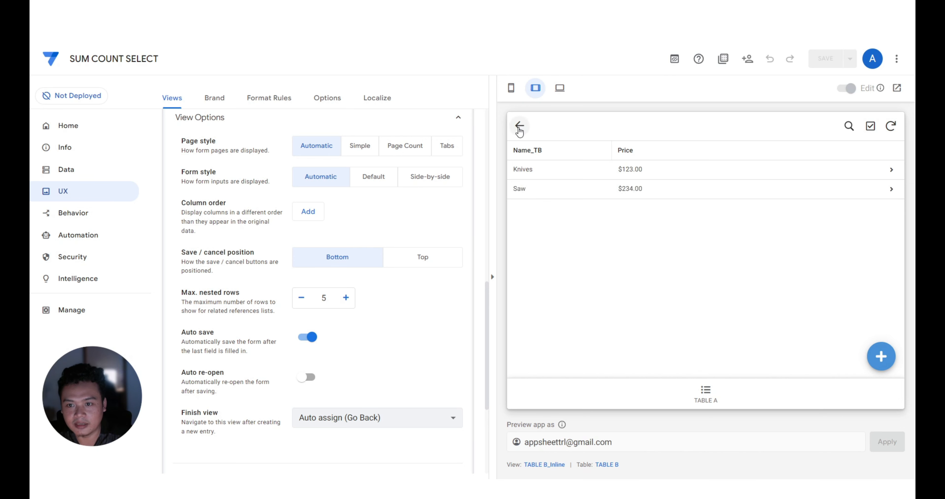
{"action": "left_click", "coordinate": [519, 127]}
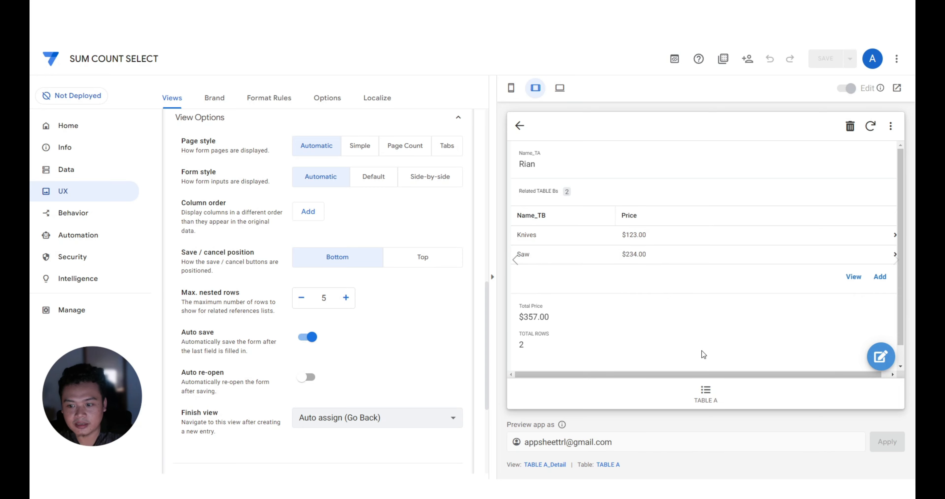
{"action": "left_click", "coordinate": [706, 393]}
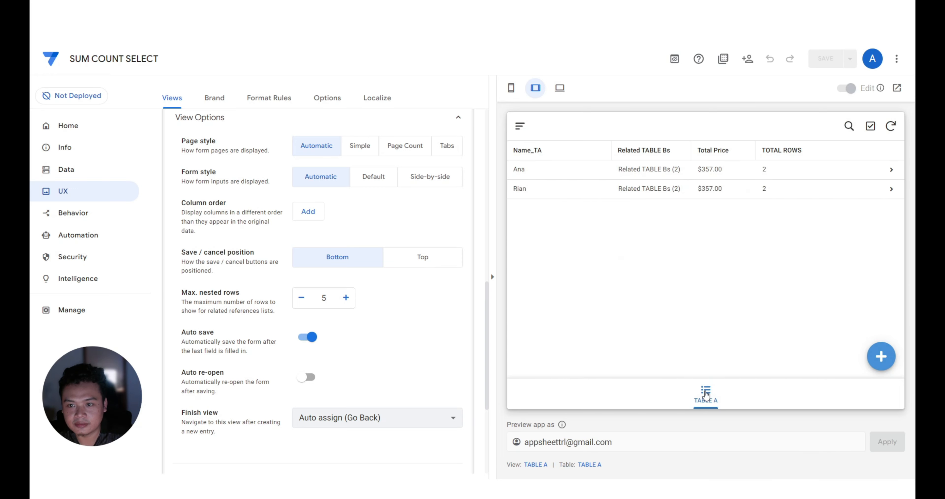